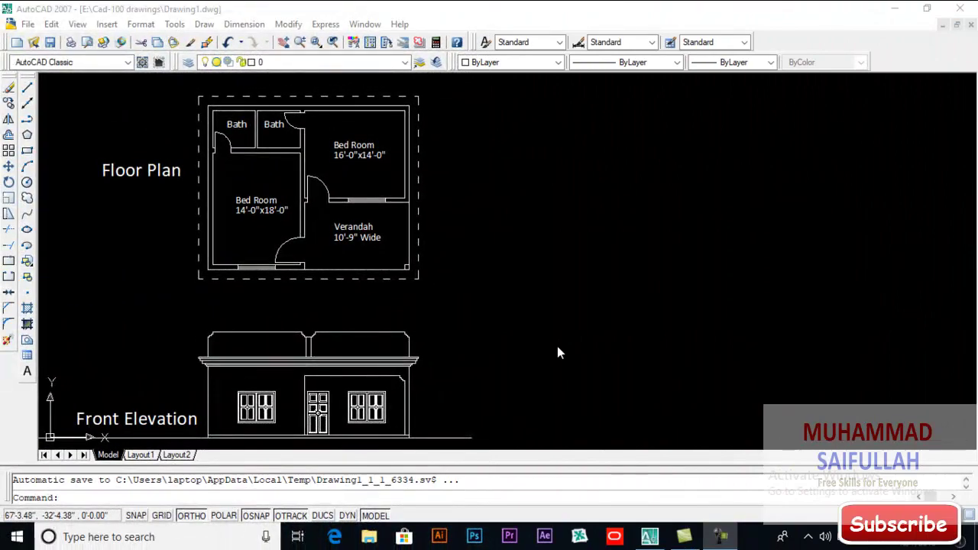
Step: Draw a horizontal line from the ground line's right endpoint, extending it further right
middle_click_drag(529, 312, 516, 309)
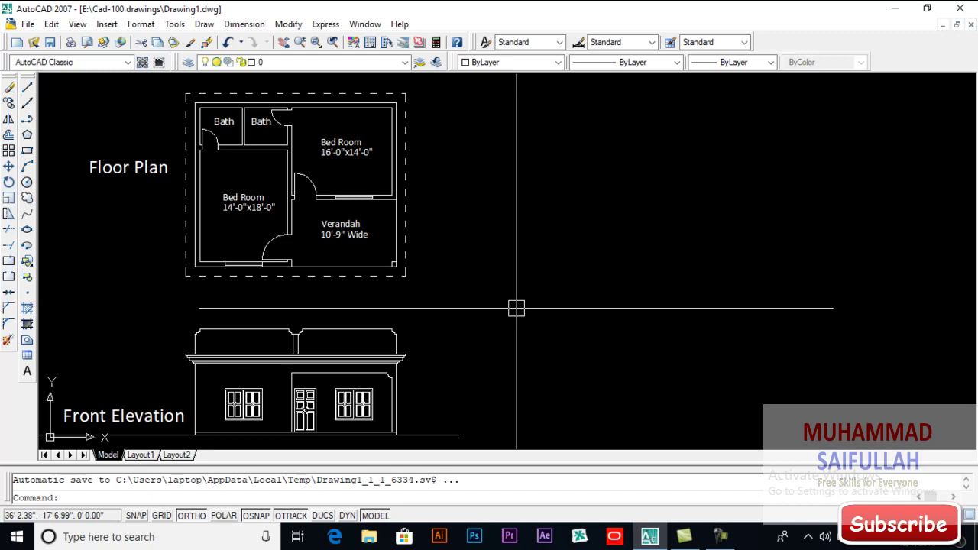
mouse_move(506, 329)
middle_mouse_down()
mouse_move(502, 290)
mouse_move(486, 277)
middle_mouse_up()
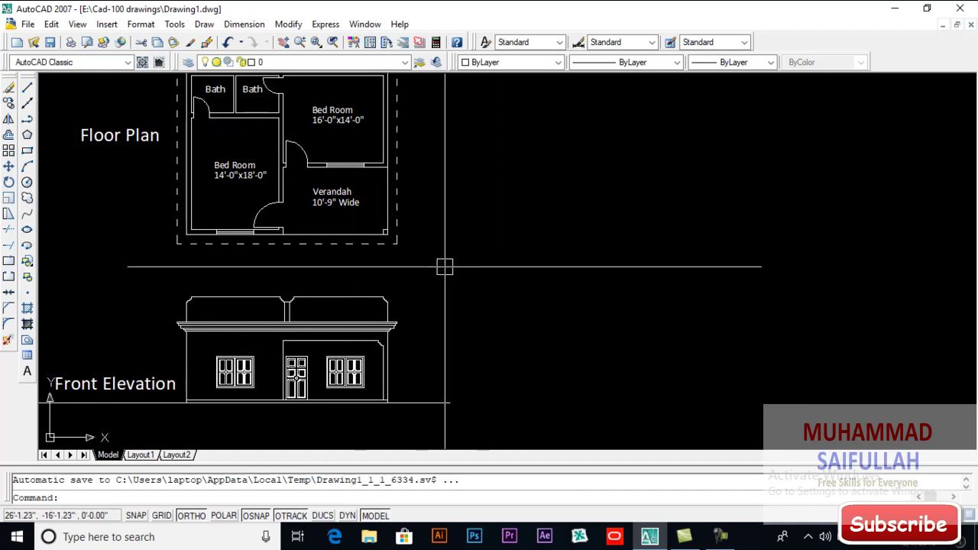
type("l")
key("Return")
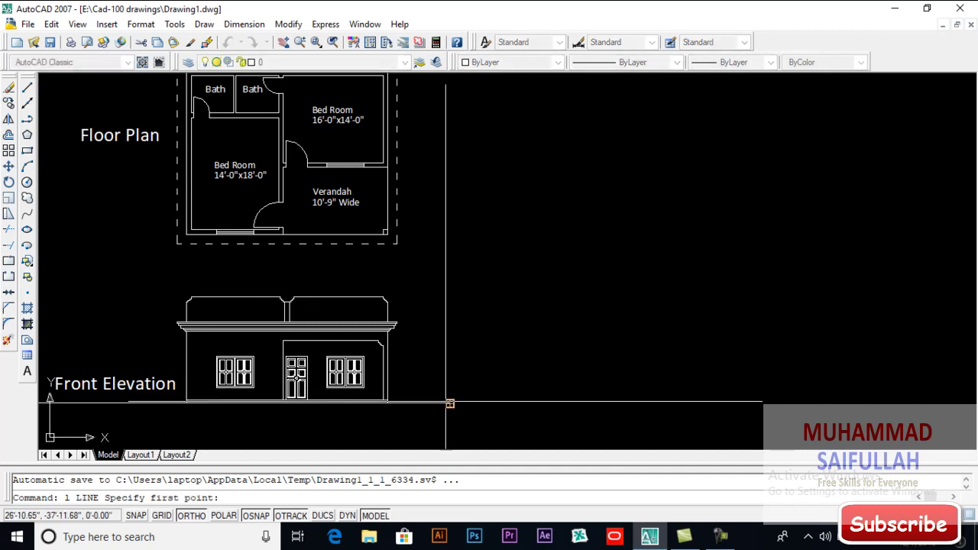
left_click(449, 403)
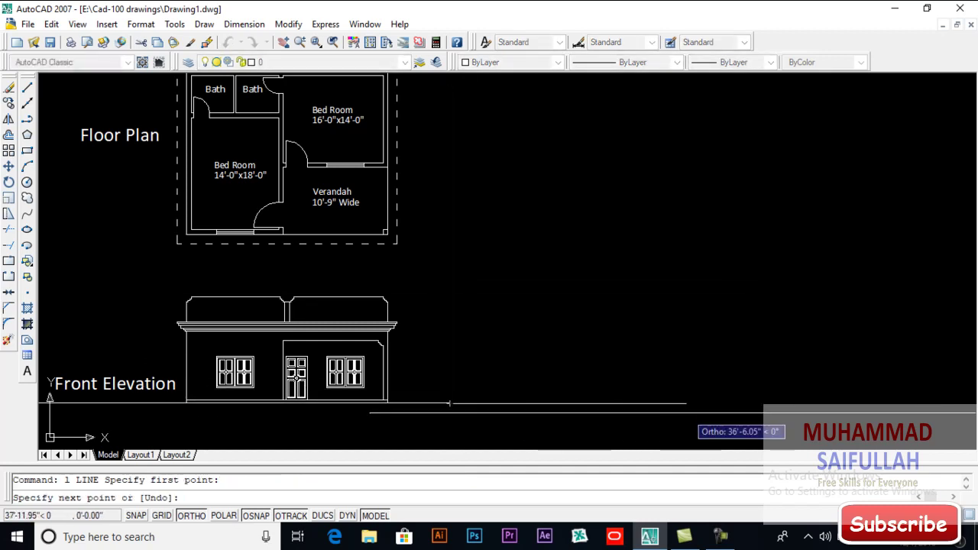
left_click(794, 403)
key("Return")
mouse_move(619, 297)
middle_mouse_down()
mouse_move(592, 323)
mouse_move(620, 331)
middle_mouse_up()
middle_click_drag(558, 285, 564, 285)
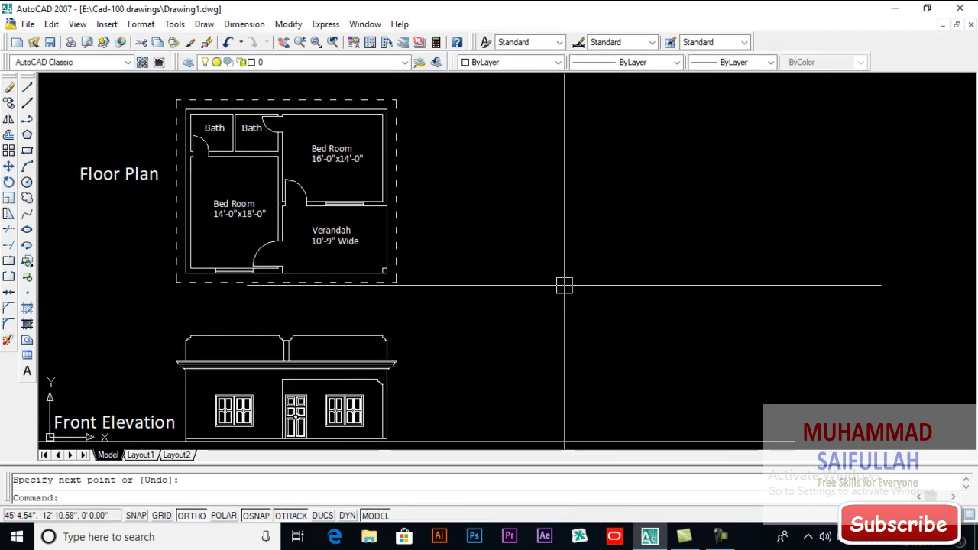
scroll(564, 285, "down", 4)
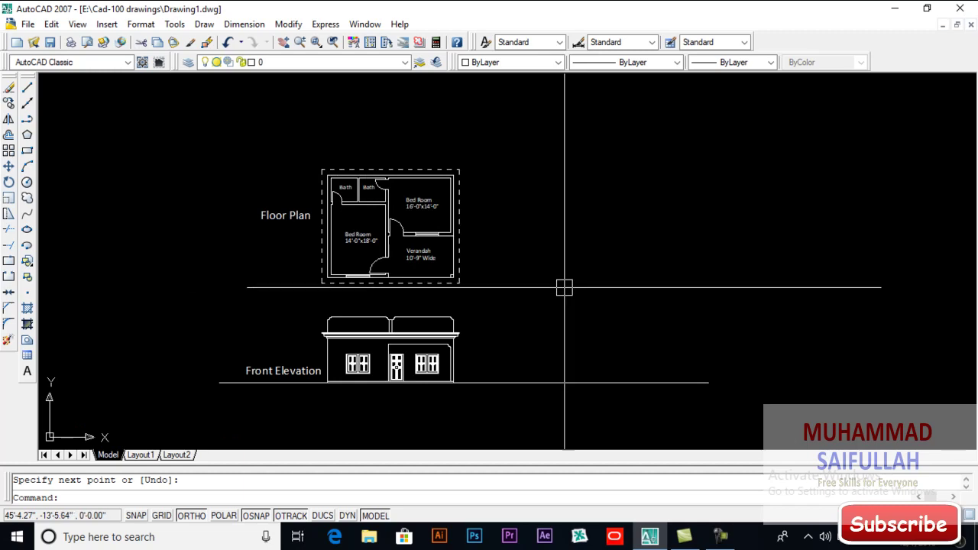
scroll(564, 285, "up", 3)
middle_click_drag(562, 287, 550, 295)
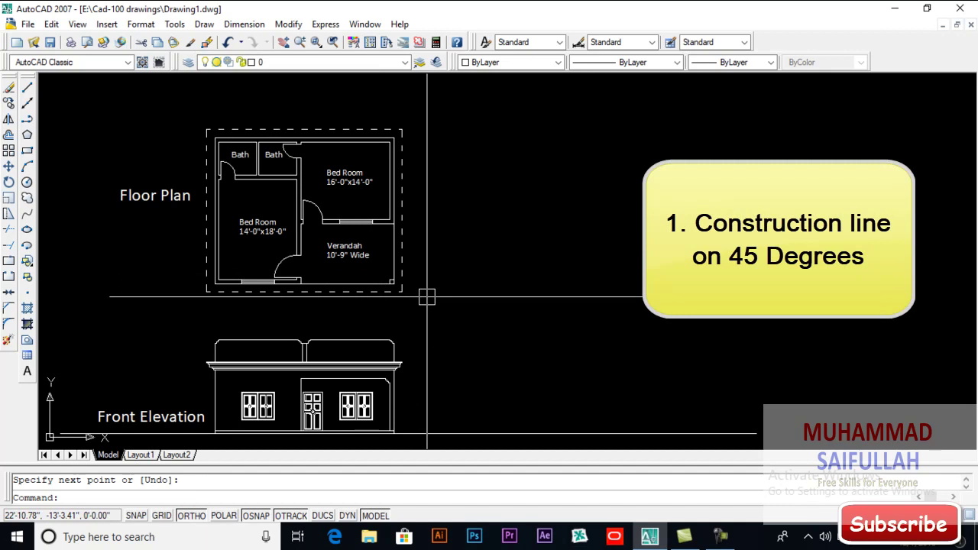
key("Return")
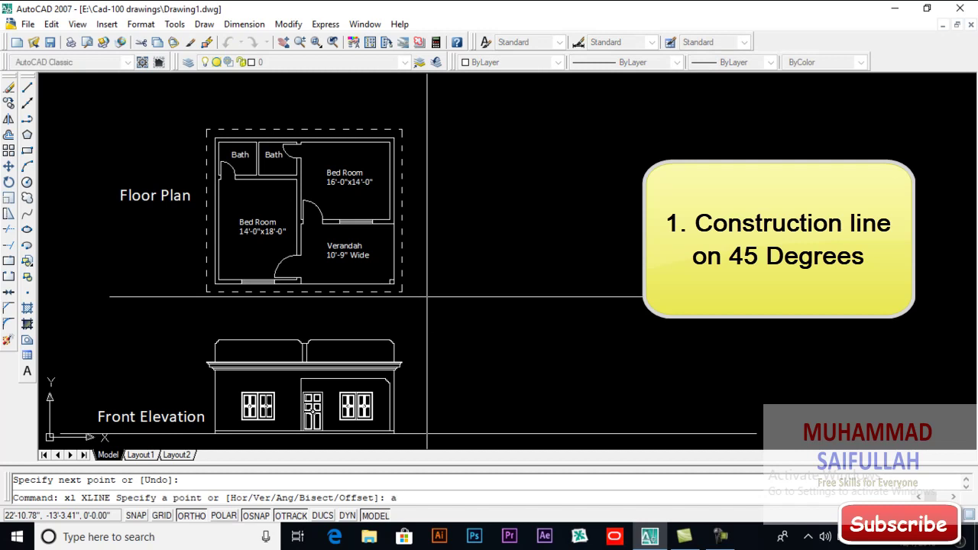
type("a")
key("Return")
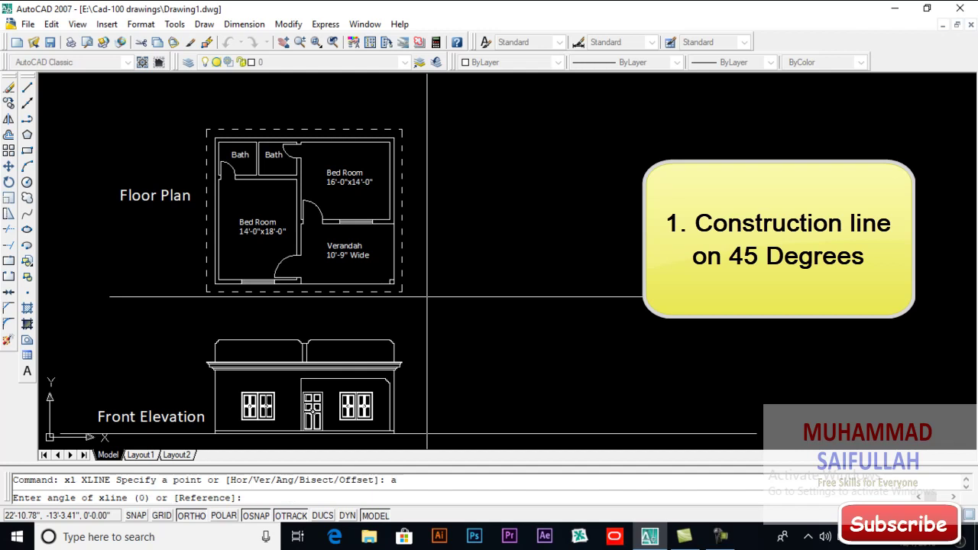
type("45")
key("Return")
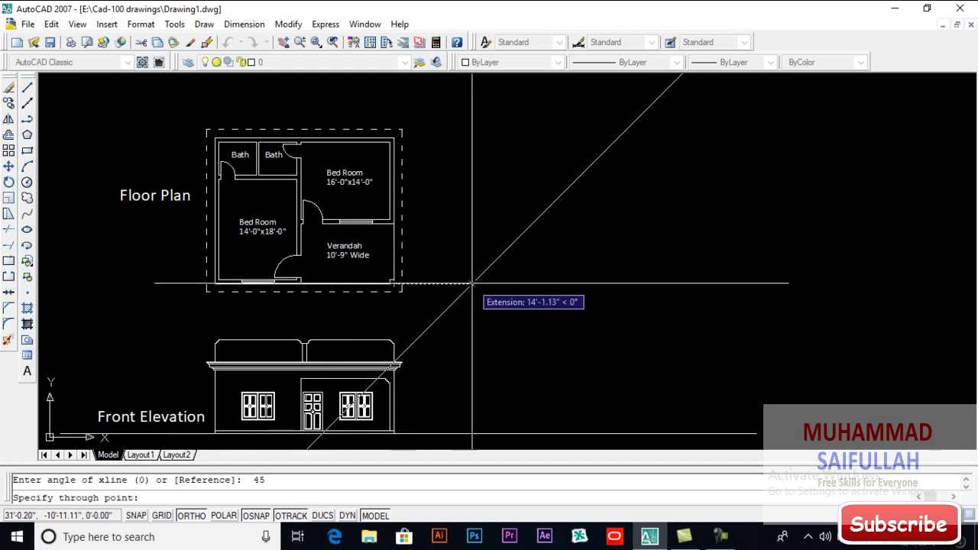
left_click(472, 284)
key("Return")
scroll(477, 302, "down", 3)
middle_click_drag(469, 306, 467, 307)
scroll(468, 304, "up", 2)
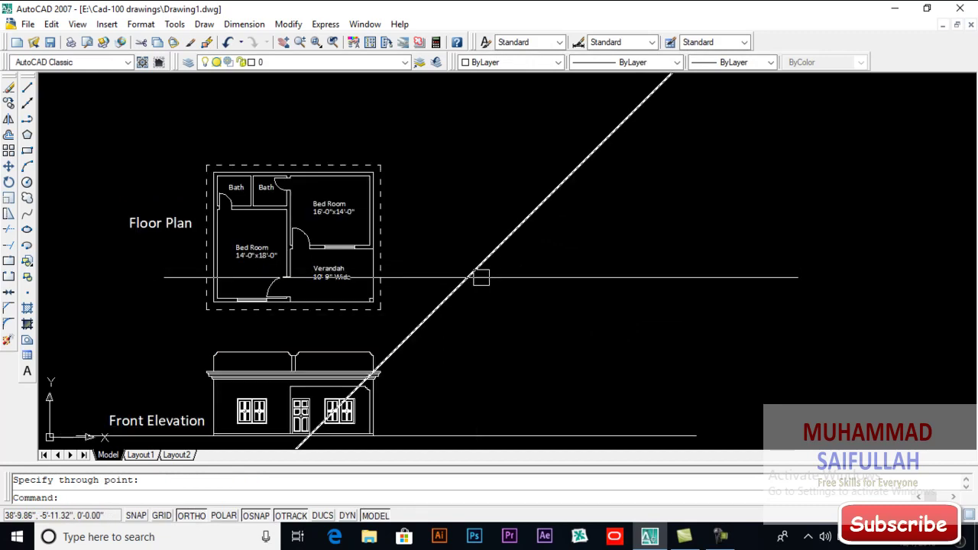
left_click(472, 276)
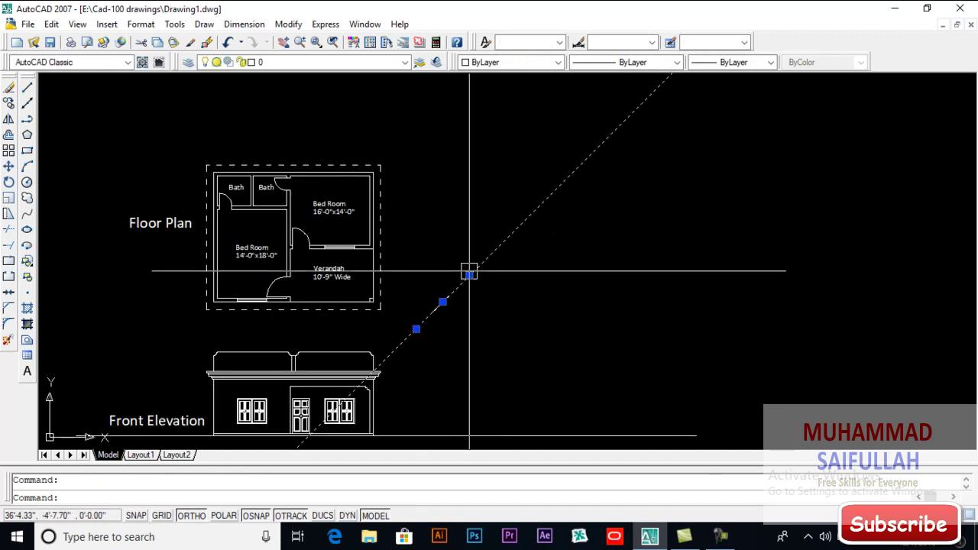
key("Delete")
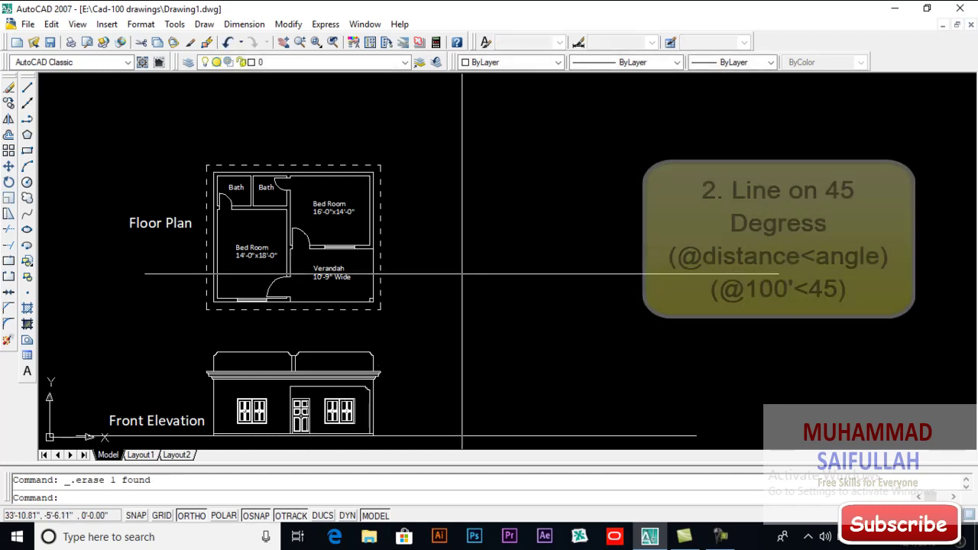
middle_click_drag(461, 287, 431, 289)
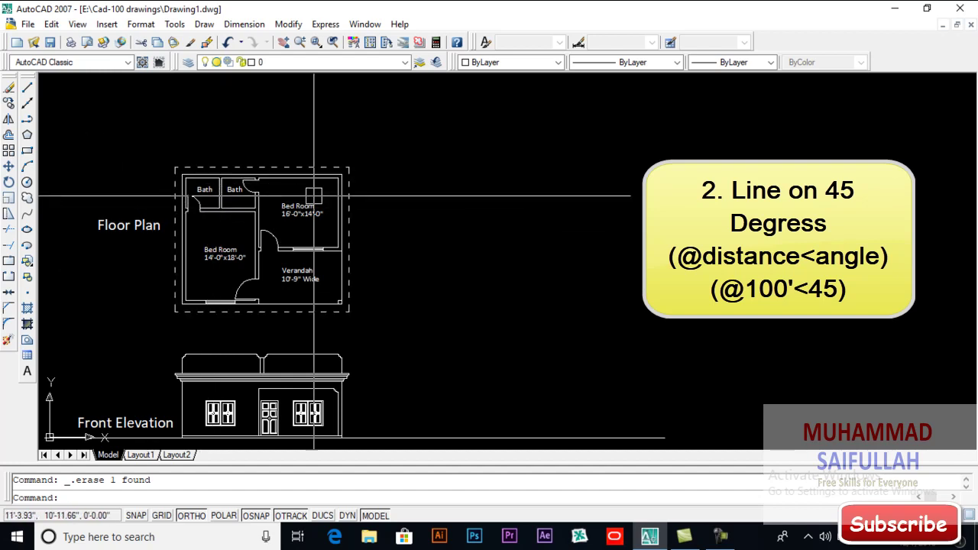
key("Return")
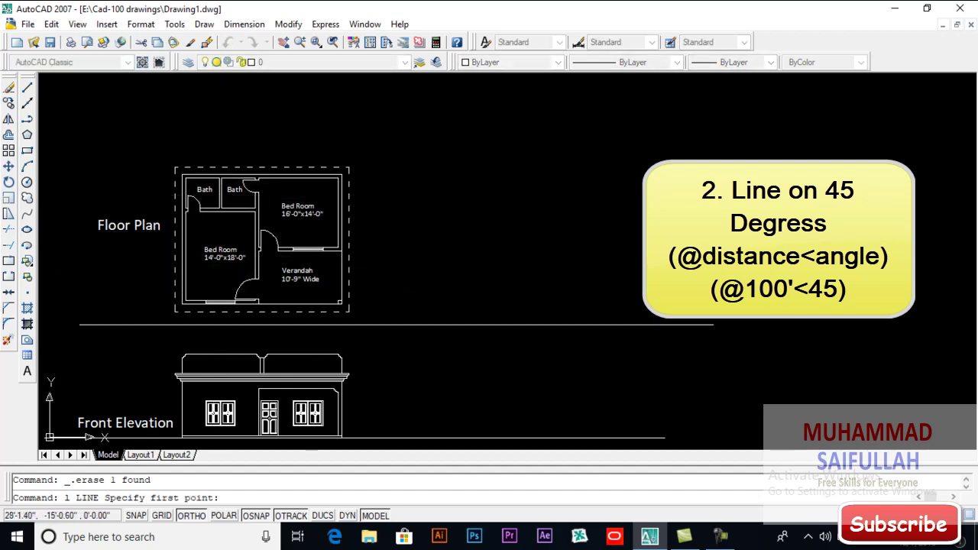
left_click(400, 333)
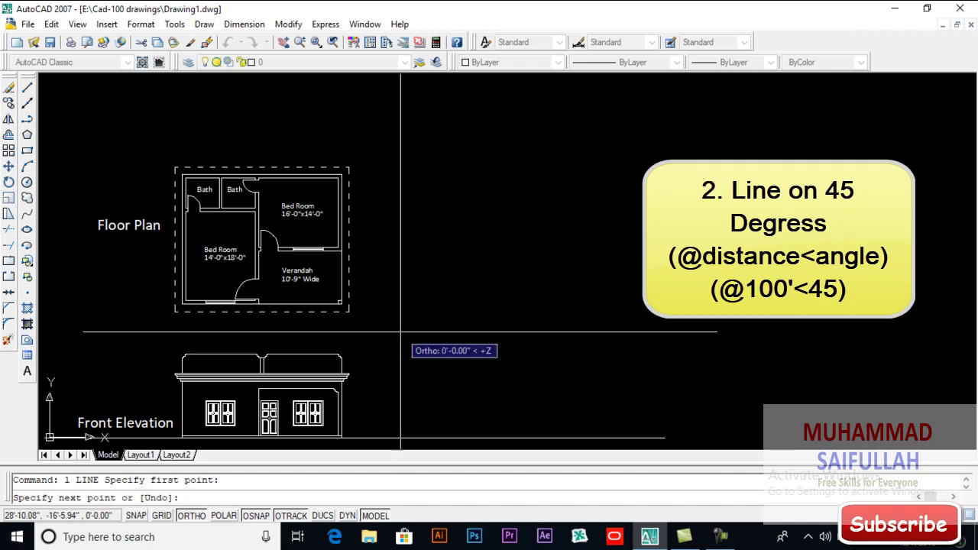
type("@100'")
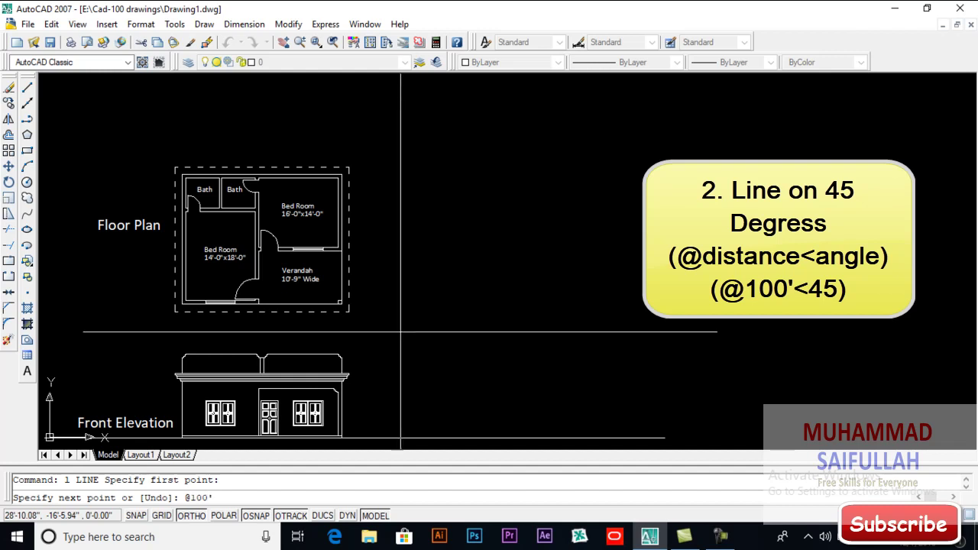
type("<45")
key("Return")
key("Return")
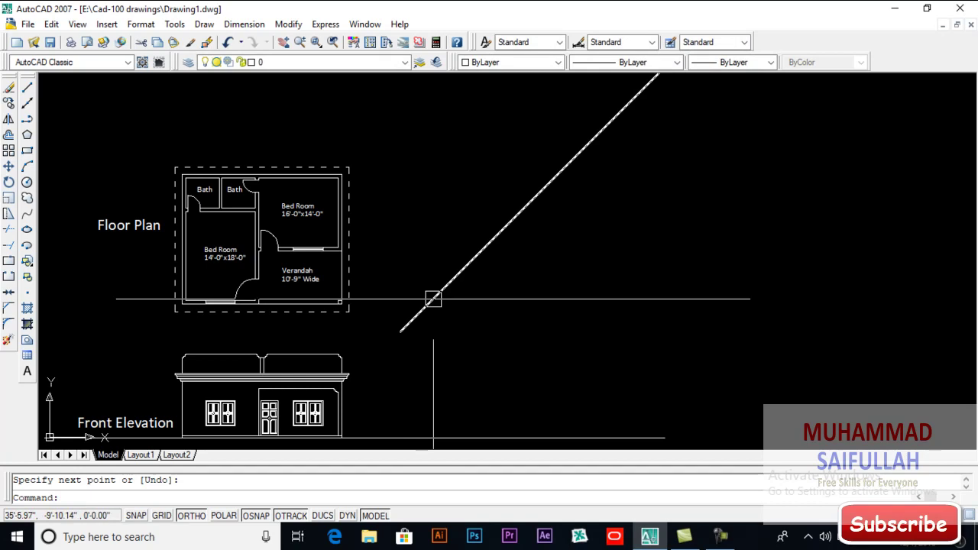
scroll(433, 297, "down", 2)
middle_click_drag(458, 280, 441, 284)
scroll(394, 278, "up", 2)
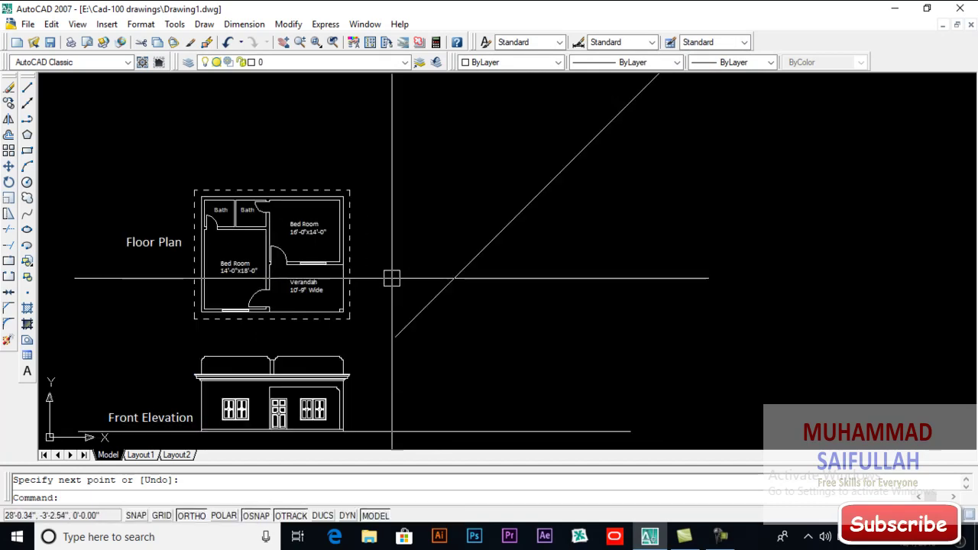
left_click(434, 301)
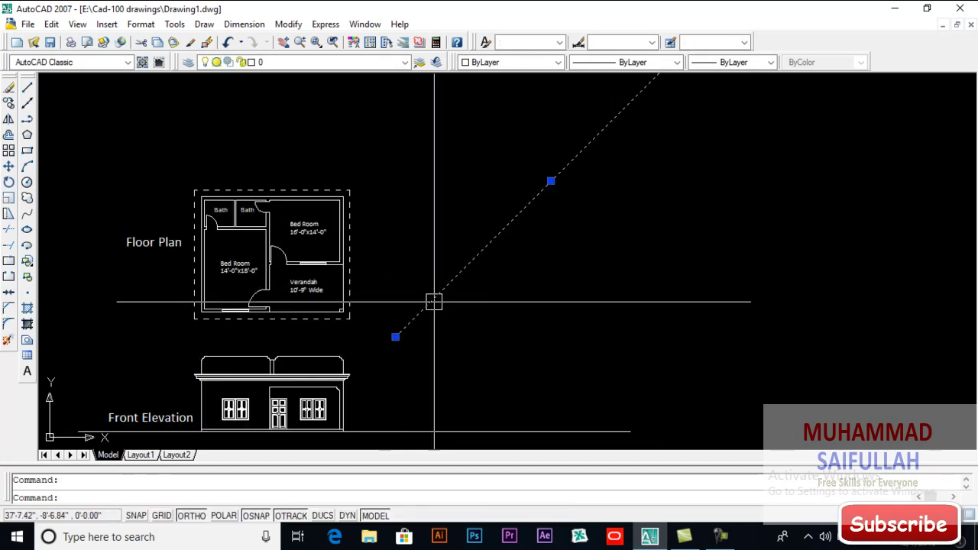
key("Delete")
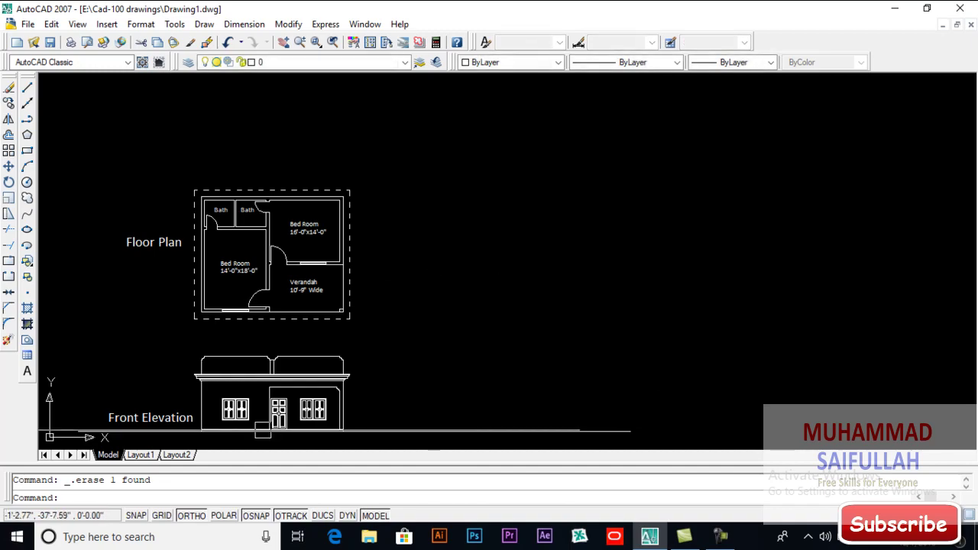
Step: Enable polar tracking and set its increment angle to 45° in Drafting Settings
left_click(222, 518)
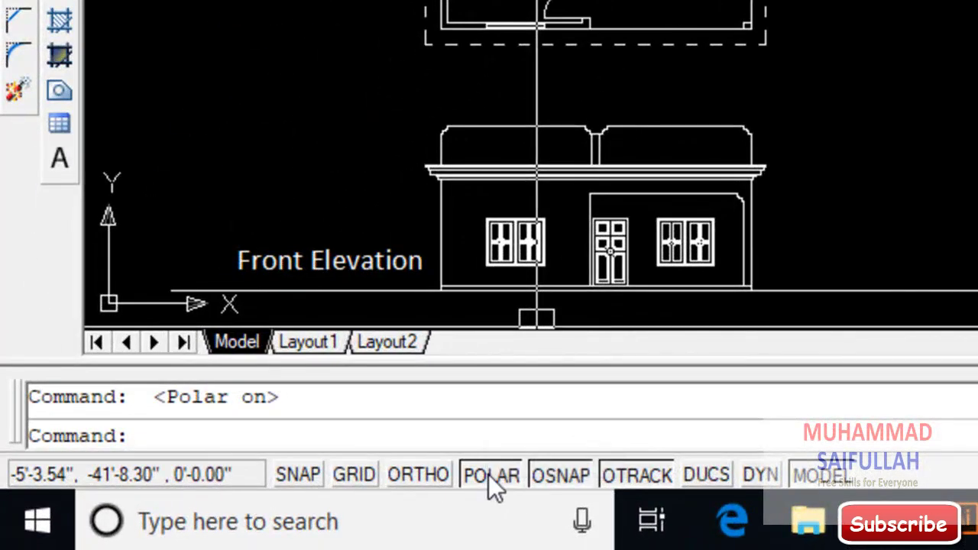
right_click(492, 481)
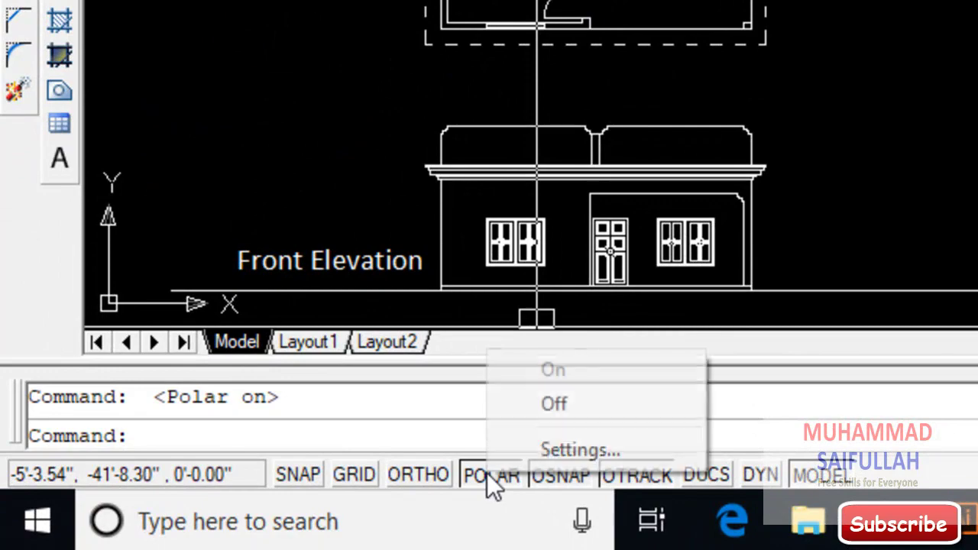
left_click(526, 454)
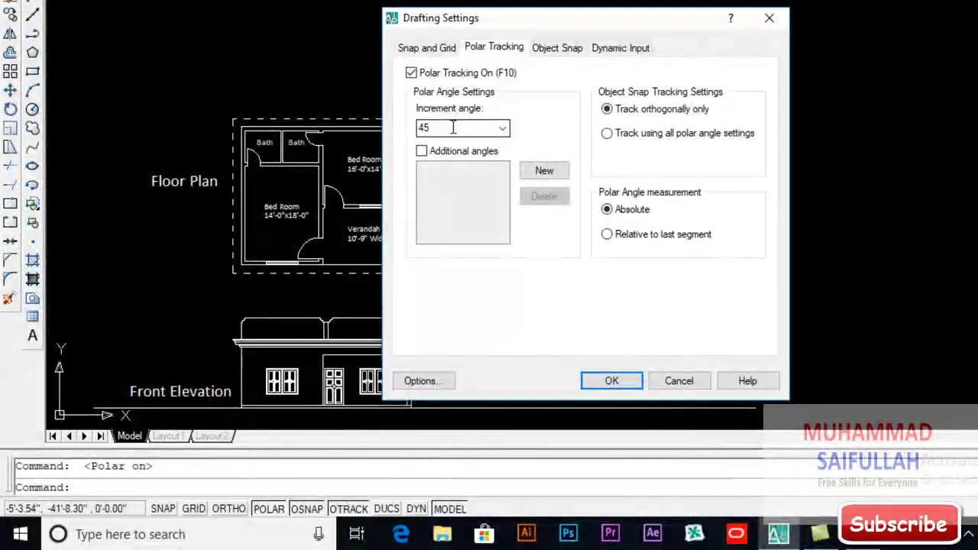
double_click(517, 68)
left_click(501, 129)
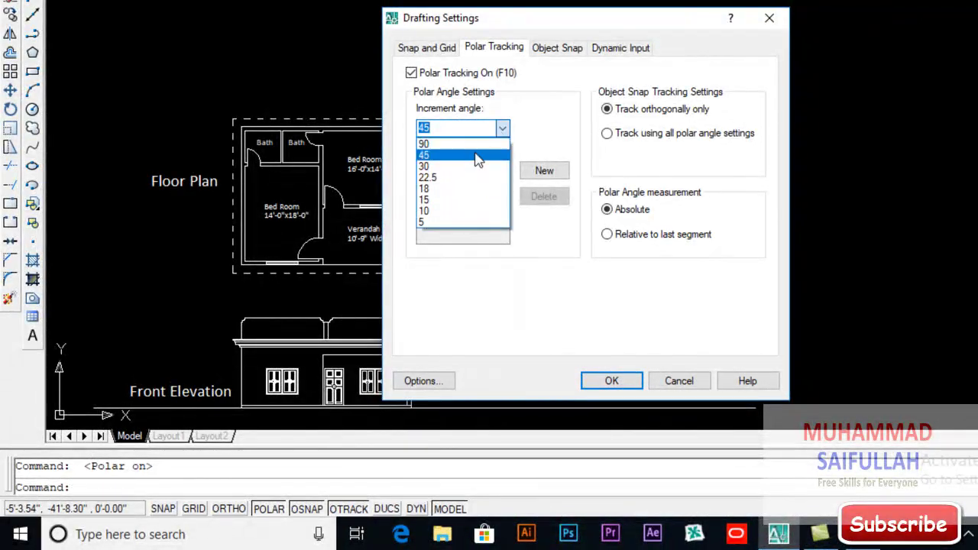
left_click(478, 155)
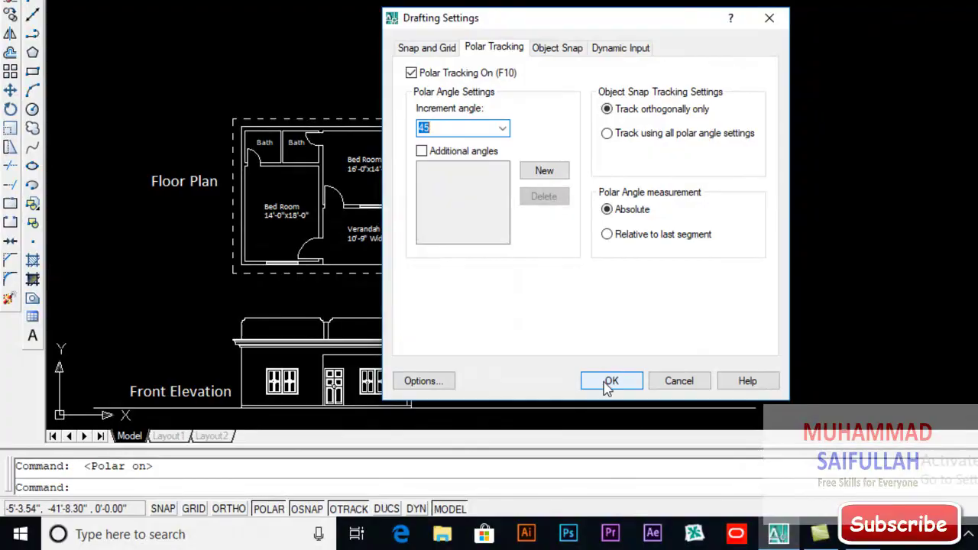
left_click(607, 380)
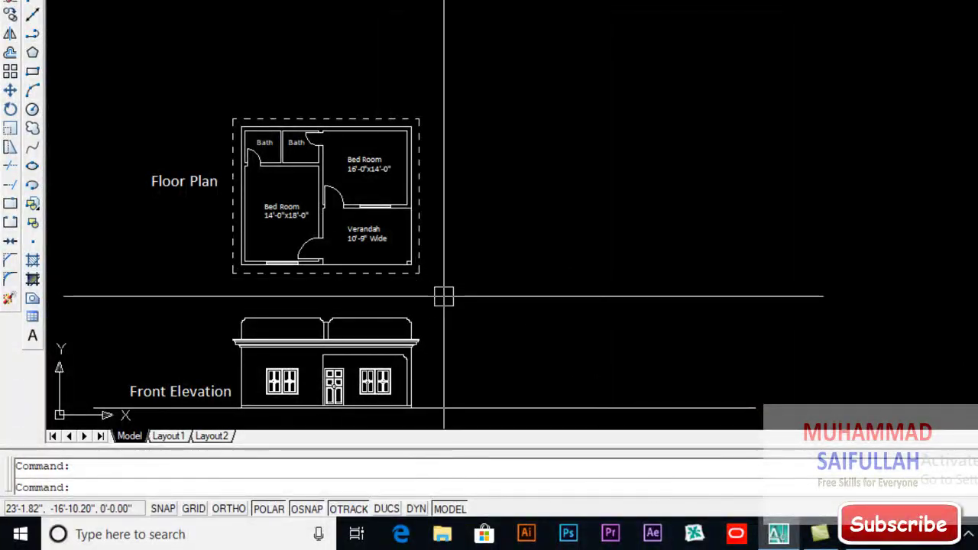
type("l")
key("Return")
left_click(468, 301)
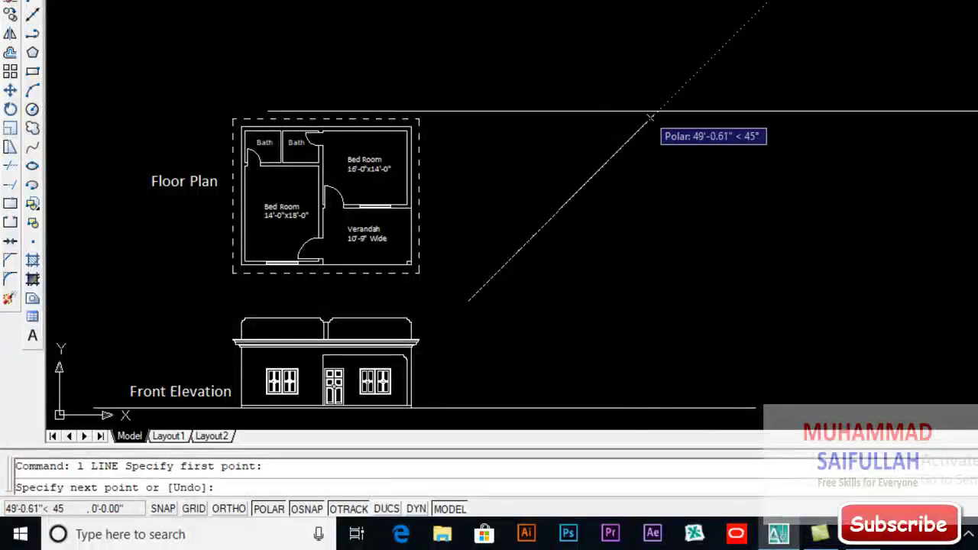
left_click(687, 79)
key("Return")
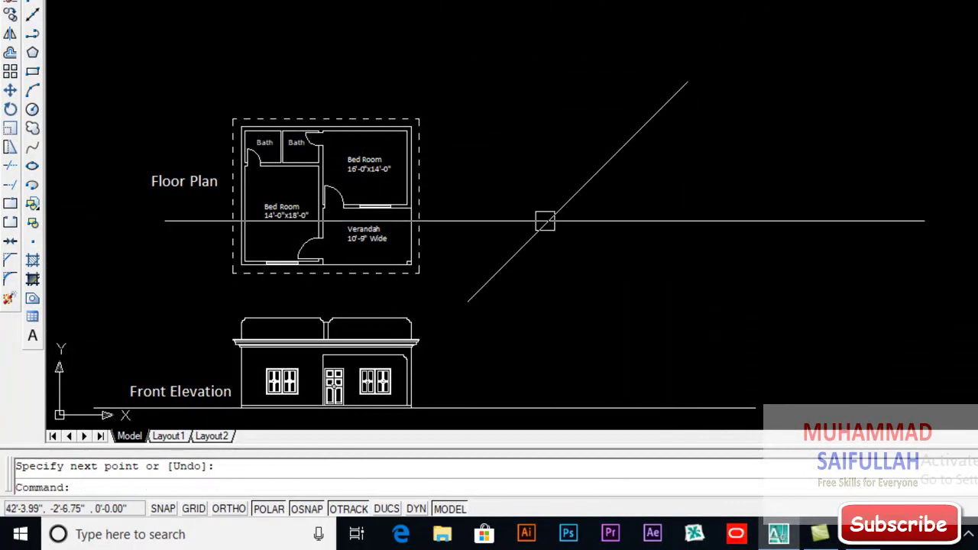
left_click(233, 511)
middle_click_drag(468, 224, 460, 207)
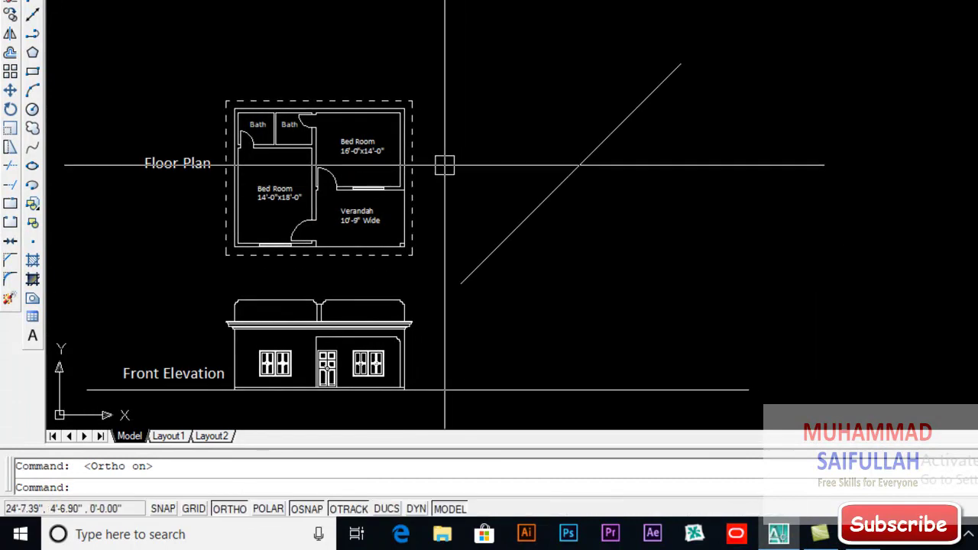
scroll(420, 121, "up", 2)
middle_click_drag(467, 165, 428, 142)
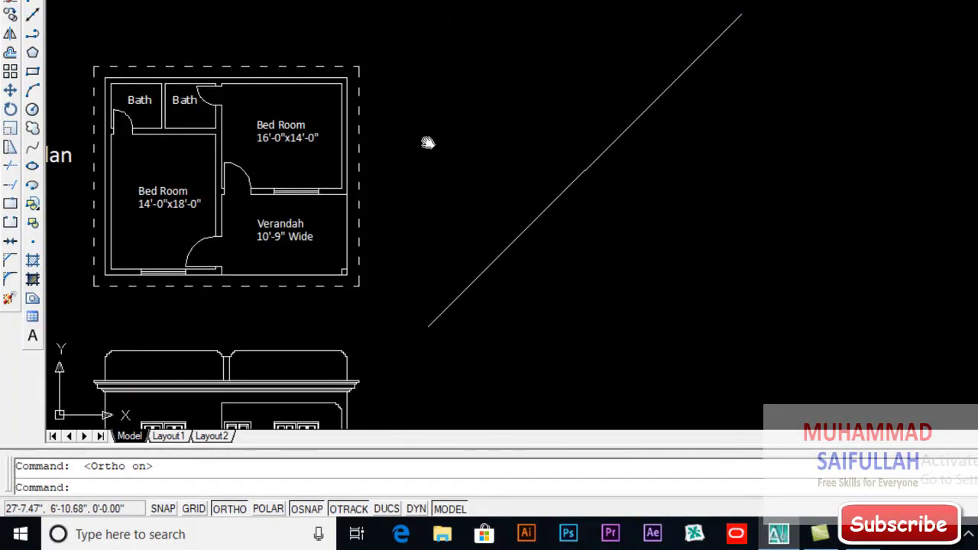
left_click(694, 125)
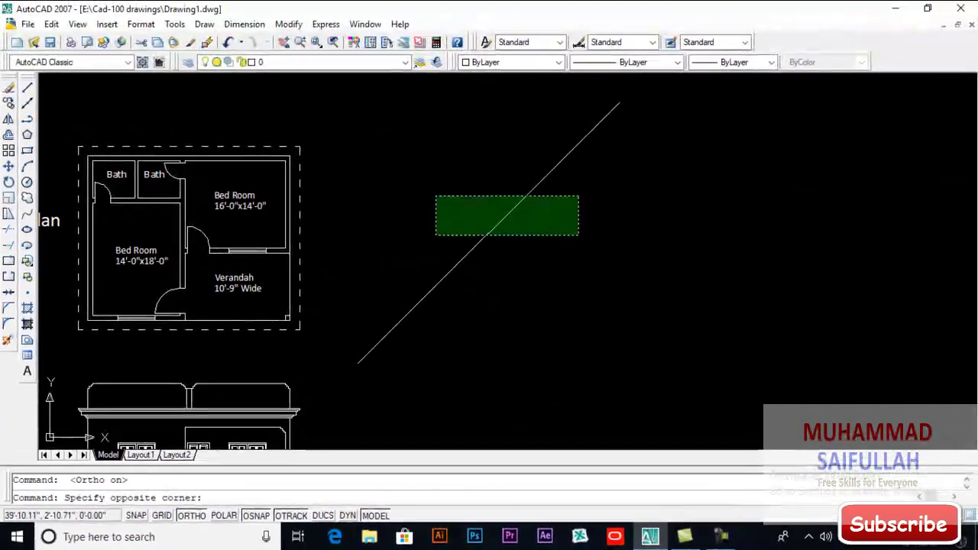
left_click(436, 235)
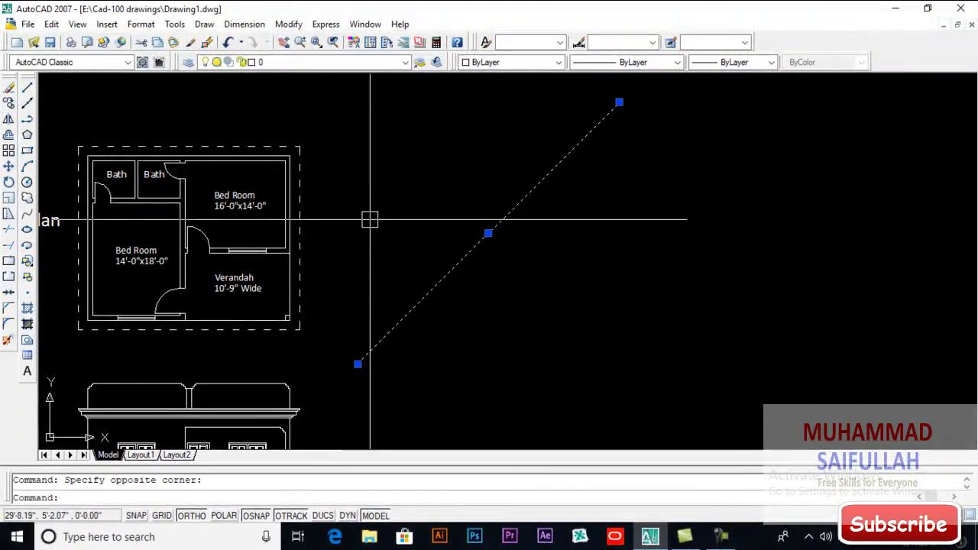
key("Escape")
scroll(308, 177, "up", 3)
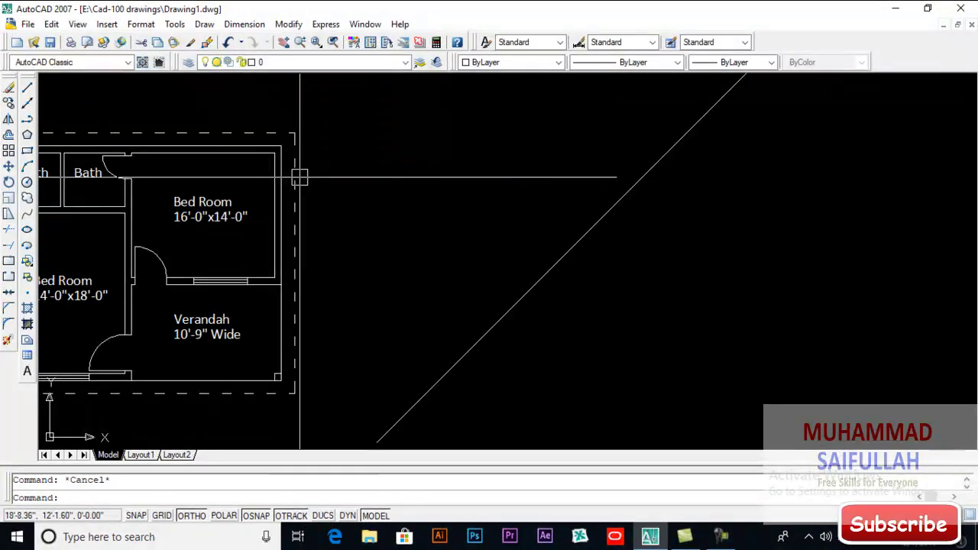
Step: Project the plan's top-right corner across the 45° diagonal and drop a vertical to the ground line
scroll(306, 154, "up", 2)
type("l")
key("Return")
left_click(266, 145)
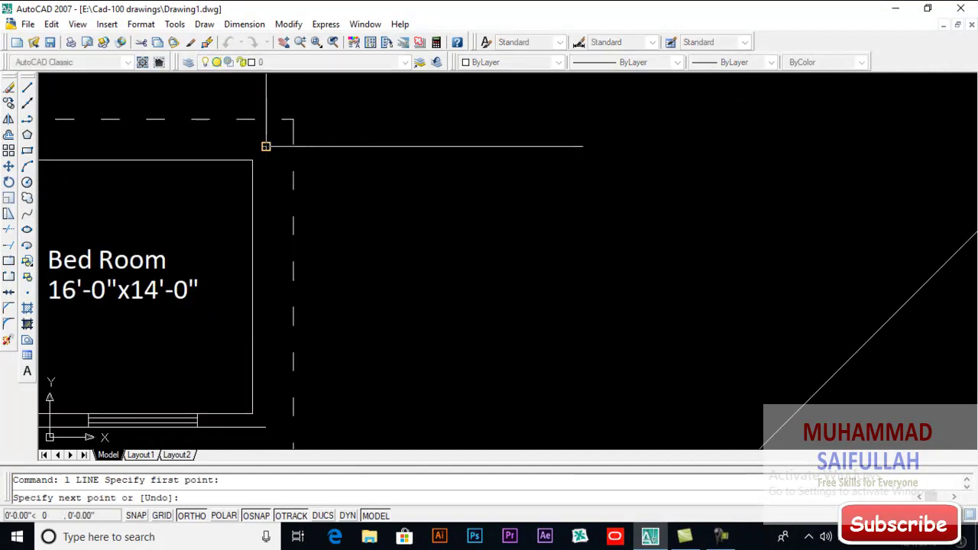
scroll(266, 146, "down", 4)
left_click(727, 182)
key("Return")
mouse_move(630, 218)
middle_mouse_down()
mouse_move(600, 177)
mouse_move(567, 196)
middle_mouse_up()
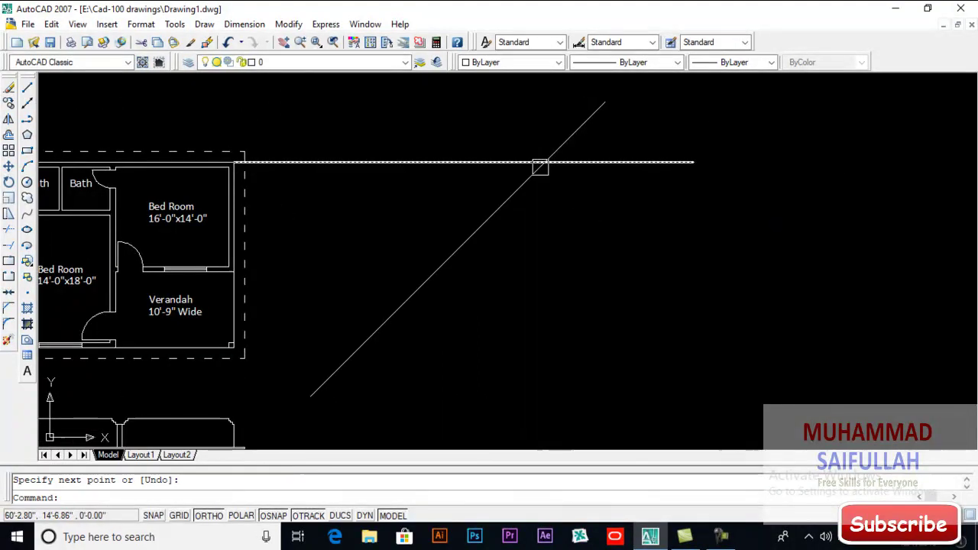
key("Return")
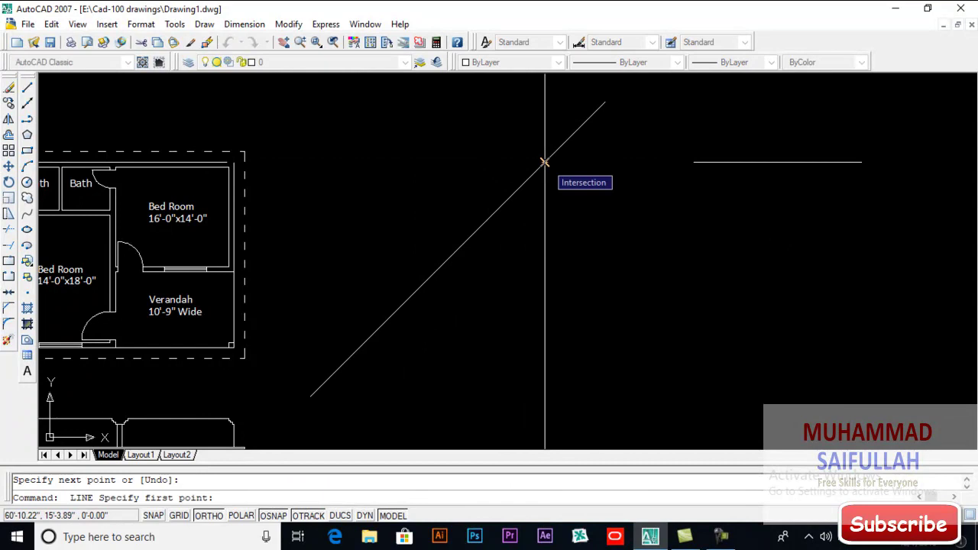
left_click(544, 162)
scroll(544, 163, "down", 3)
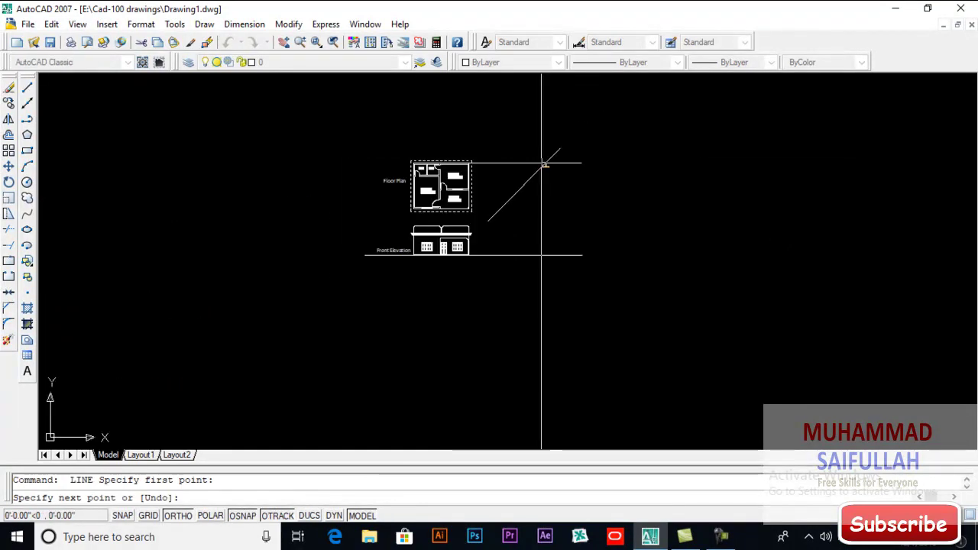
scroll(541, 237, "up", 5)
left_click(543, 289)
key("Return")
Step: Project the plan's bottom-right wall corner across the diagonal and drop a vertical to the ground line
scroll(306, 230, "up", 6)
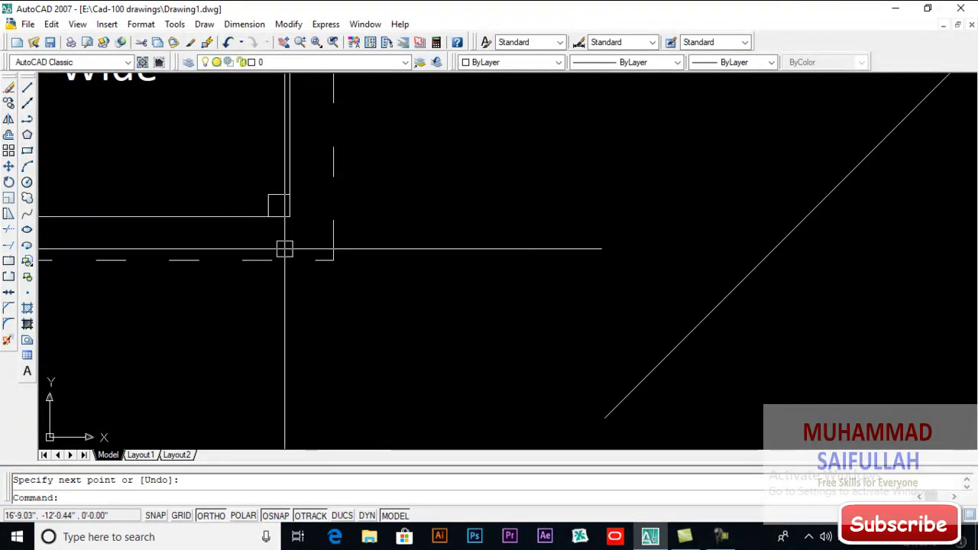
key("Return")
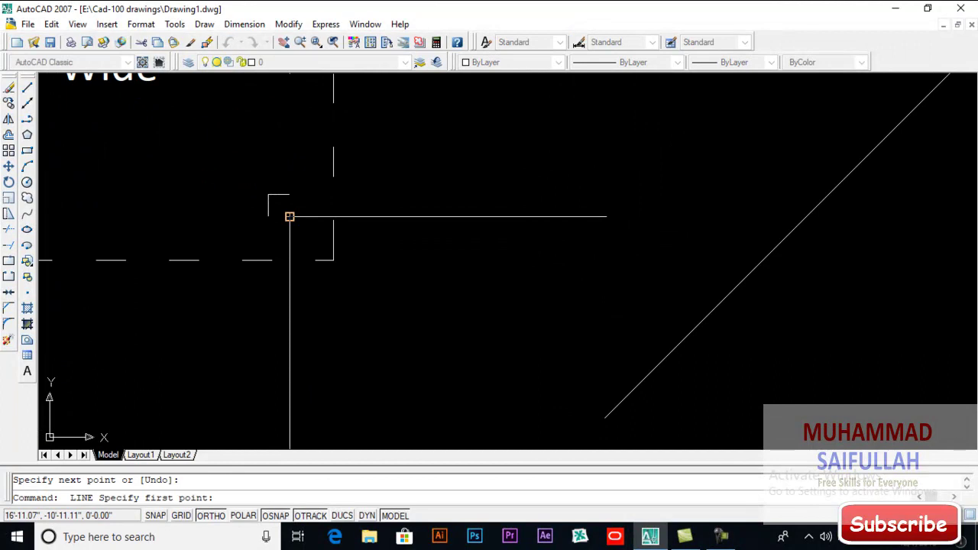
left_click(289, 217)
scroll(289, 217, "down", 4)
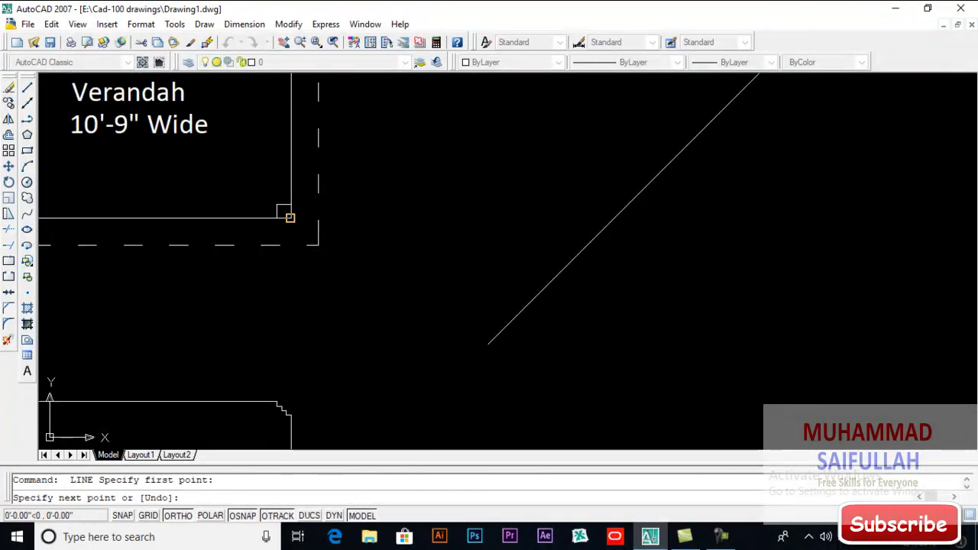
left_click(659, 219)
key("Return")
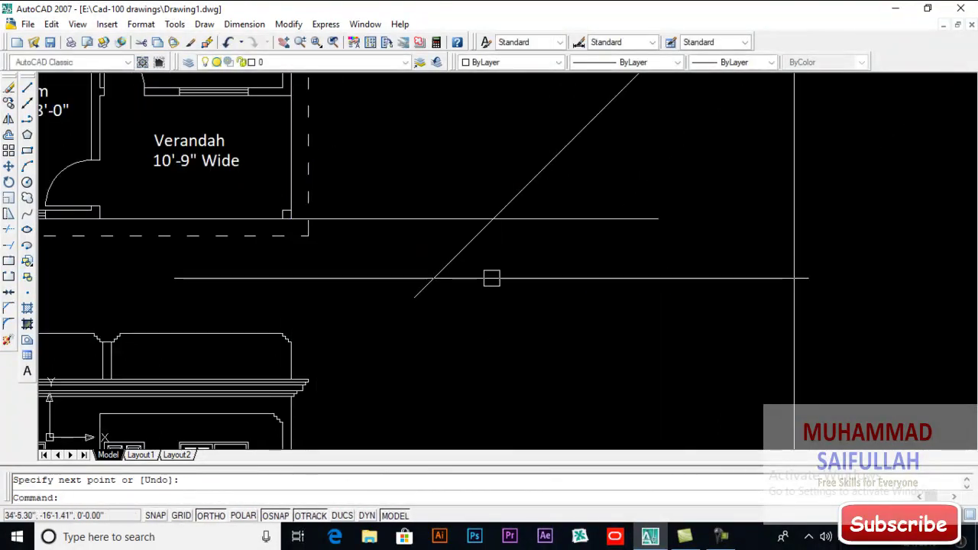
middle_click_drag(514, 248, 507, 212)
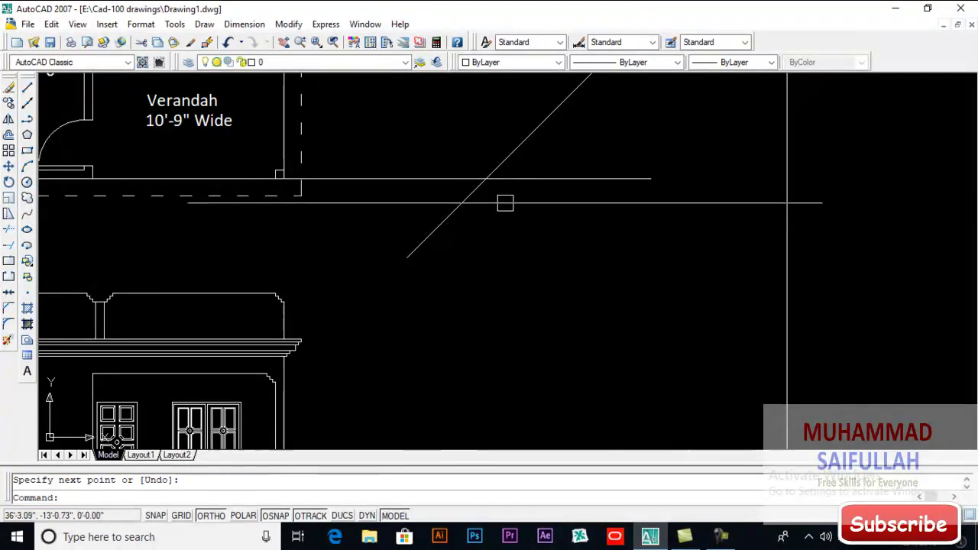
key("Return")
left_click(486, 178)
scroll(485, 178, "down", 3)
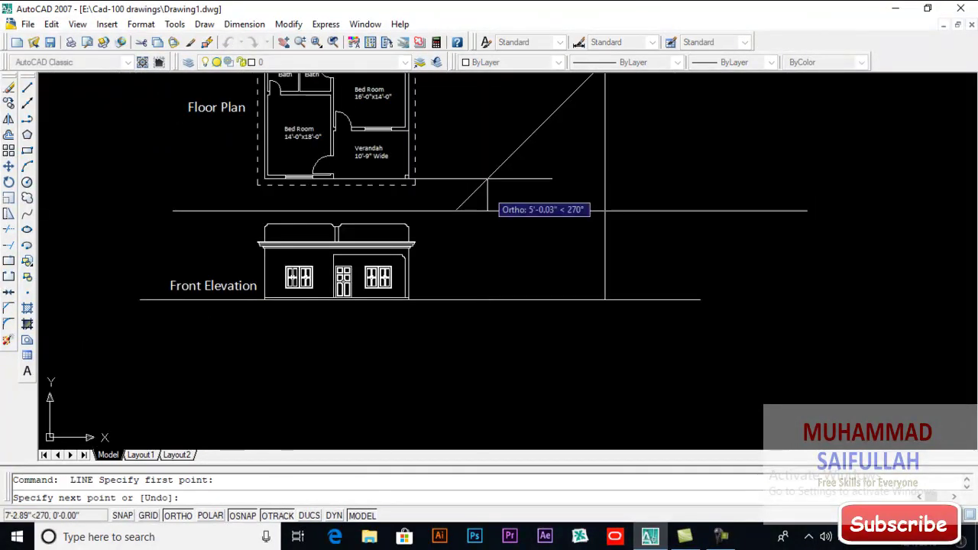
left_click(484, 302)
key("Return")
scroll(485, 301, "up", 8)
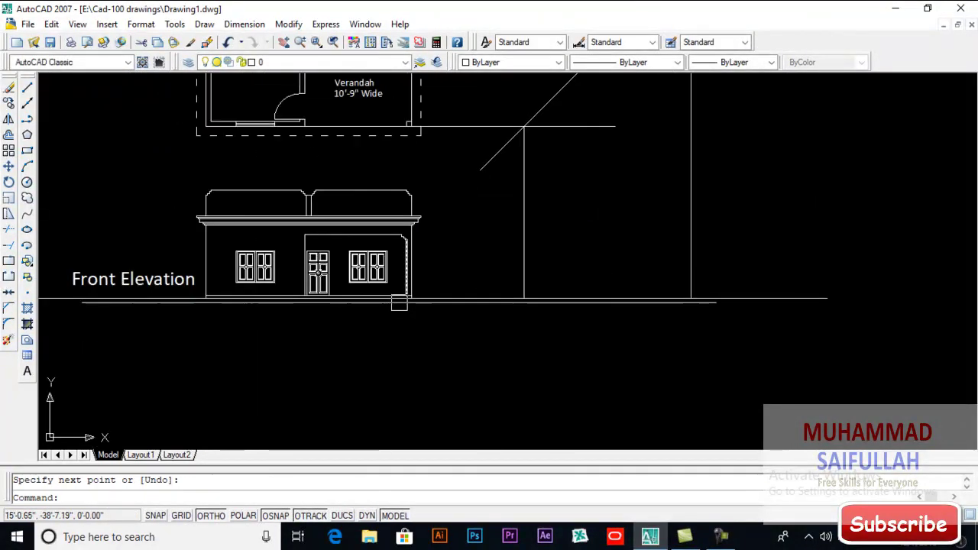
mouse_move(420, 290)
middle_mouse_down()
mouse_move(432, 308)
mouse_move(384, 303)
mouse_move(384, 288)
mouse_move(390, 310)
middle_mouse_up()
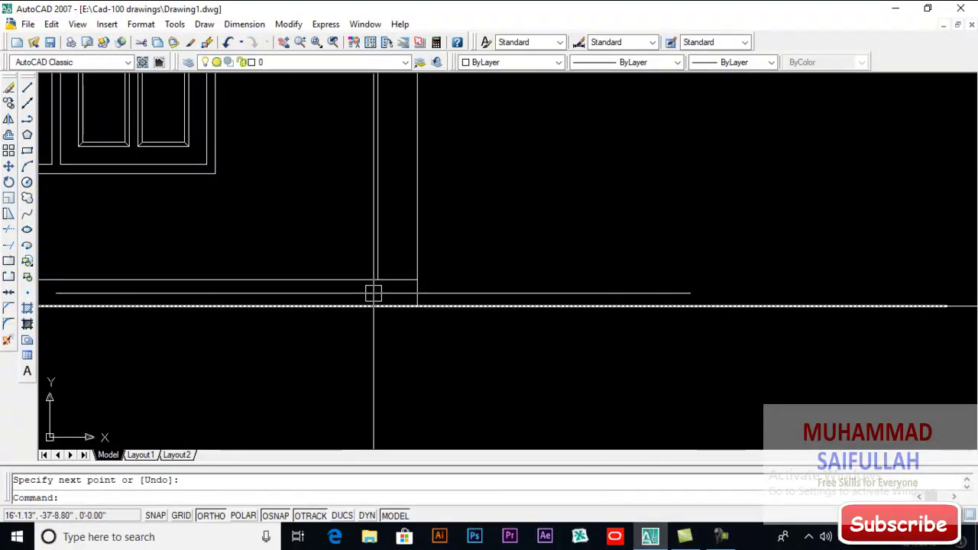
Step: Offset the ground line 6 units upward
scroll(354, 315, "down", 3)
mouse_move(349, 279)
middle_mouse_down()
mouse_move(359, 354)
mouse_move(185, 328)
middle_mouse_up()
scroll(359, 354, "up", 4)
scroll(185, 327, "down", 2)
mouse_move(275, 329)
middle_mouse_down()
mouse_move(347, 318)
mouse_move(411, 364)
middle_mouse_up()
key("Return")
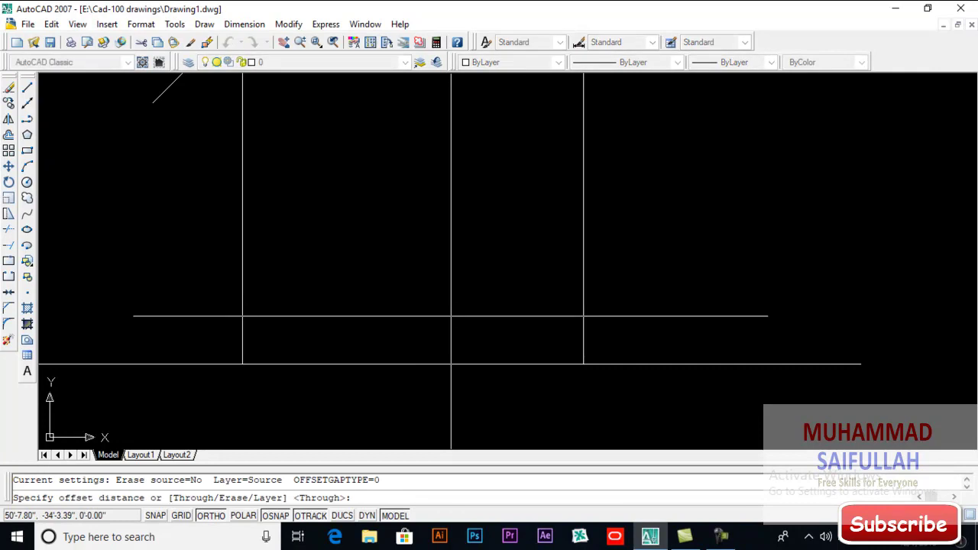
type("6")
key("Return")
left_click(437, 364)
left_click(443, 304)
key("Return")
Step: Erase the two horizontal projection lines running from the floor plan to the diagonal
type("tr")
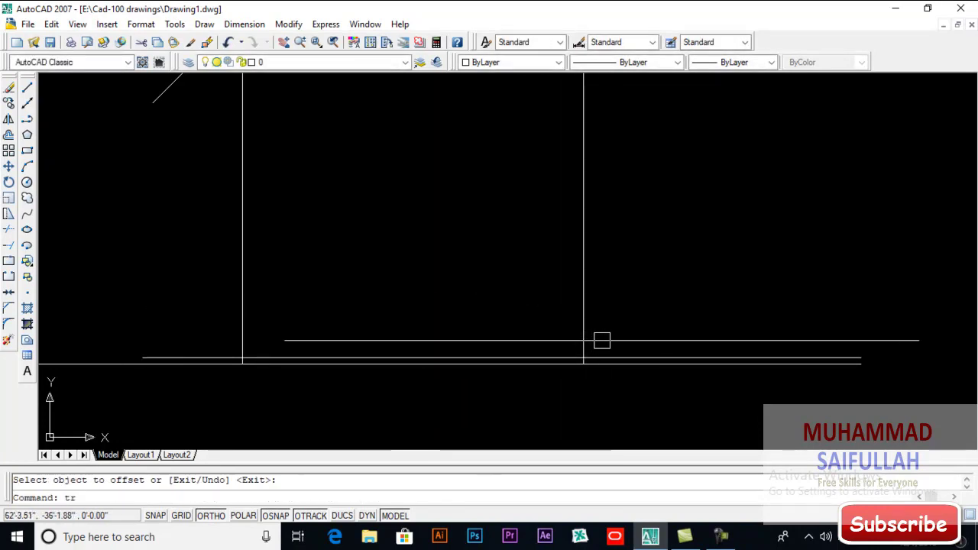
key("Return")
key("Return")
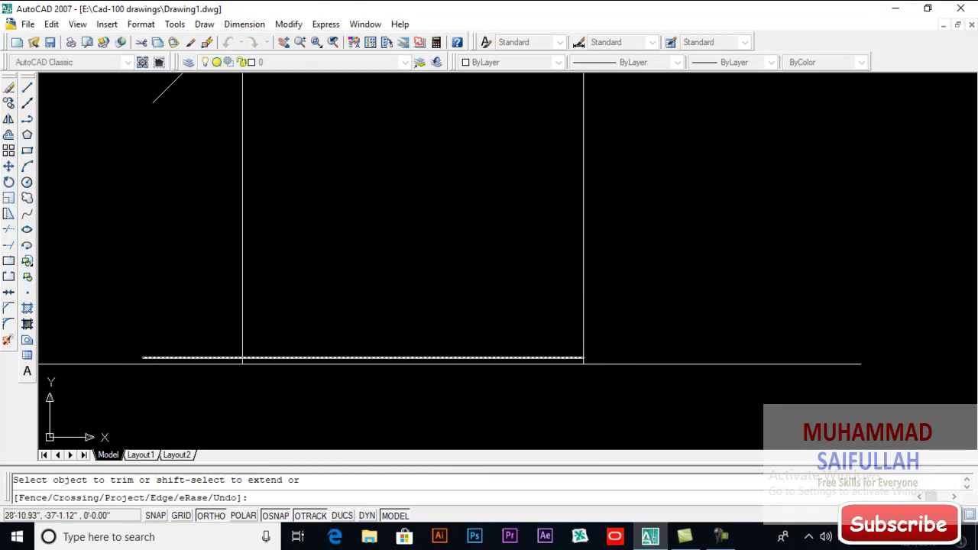
key("Return")
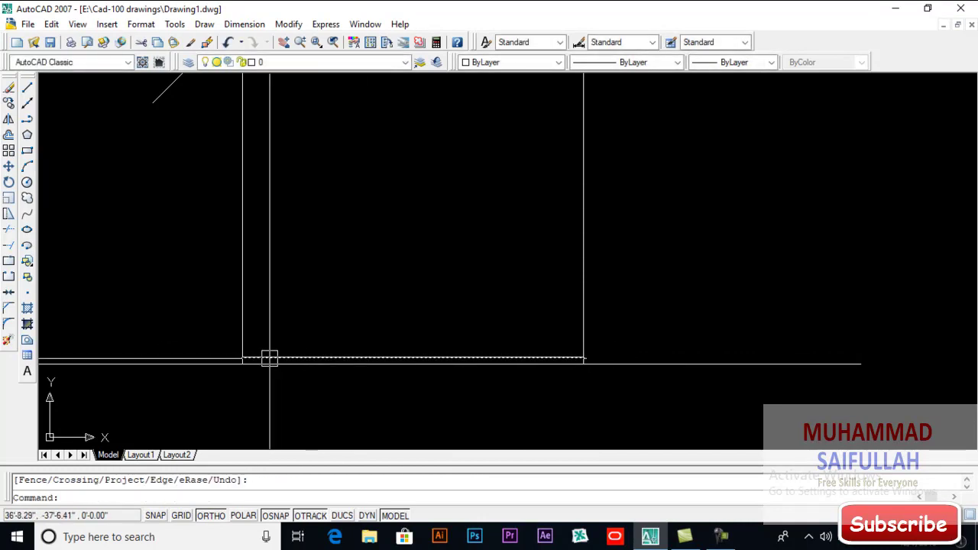
scroll(175, 338, "down", 2)
mouse_move(175, 338)
middle_mouse_down()
mouse_move(373, 329)
mouse_move(429, 424)
middle_mouse_up()
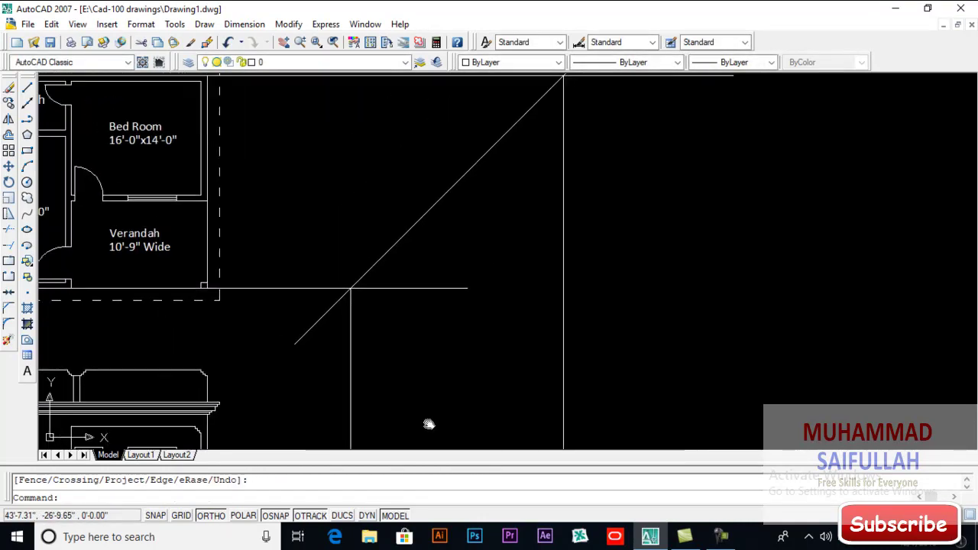
scroll(439, 329, "down", 1)
left_click(342, 305)
left_click(378, 169)
key("Delete")
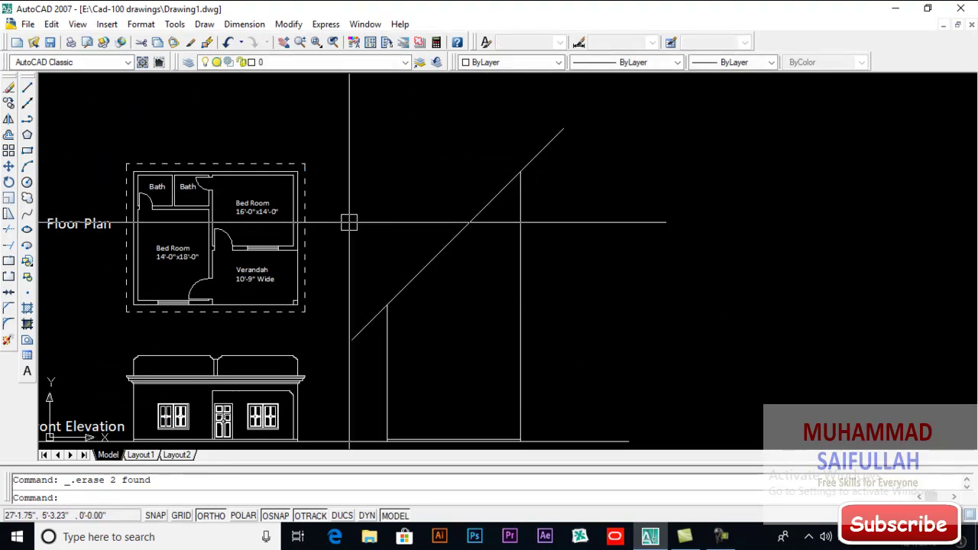
scroll(304, 195, "up", 3)
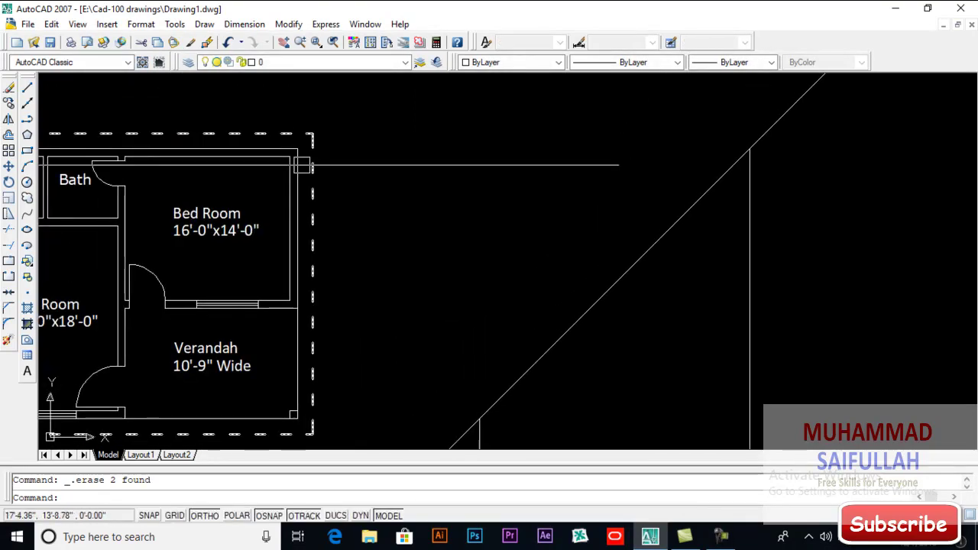
scroll(297, 313, "up", 4)
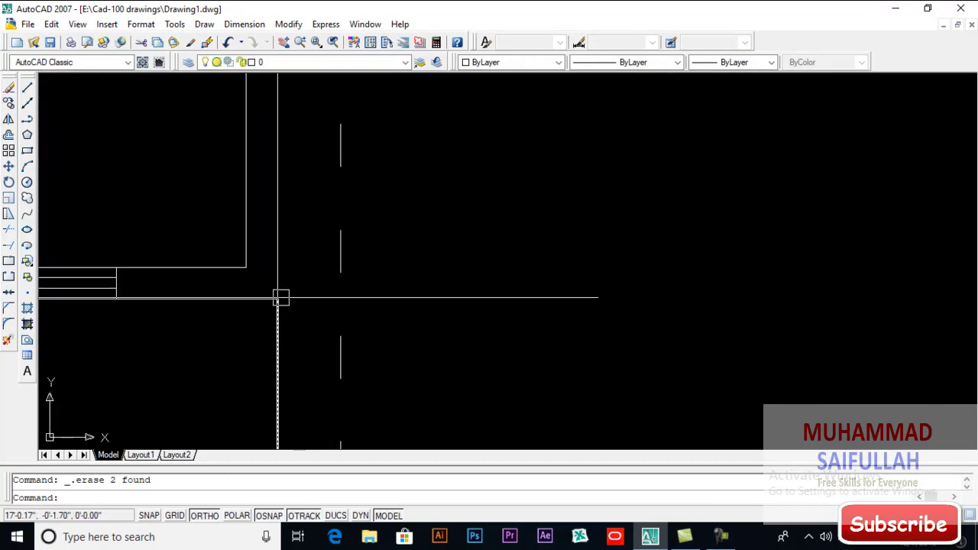
scroll(279, 294, "down", 2)
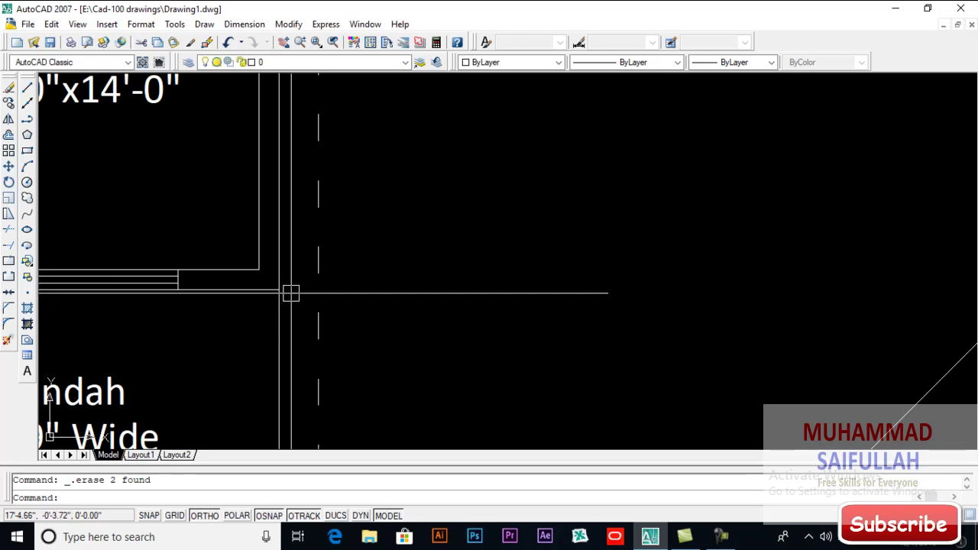
middle_click_drag(283, 285, 267, 264)
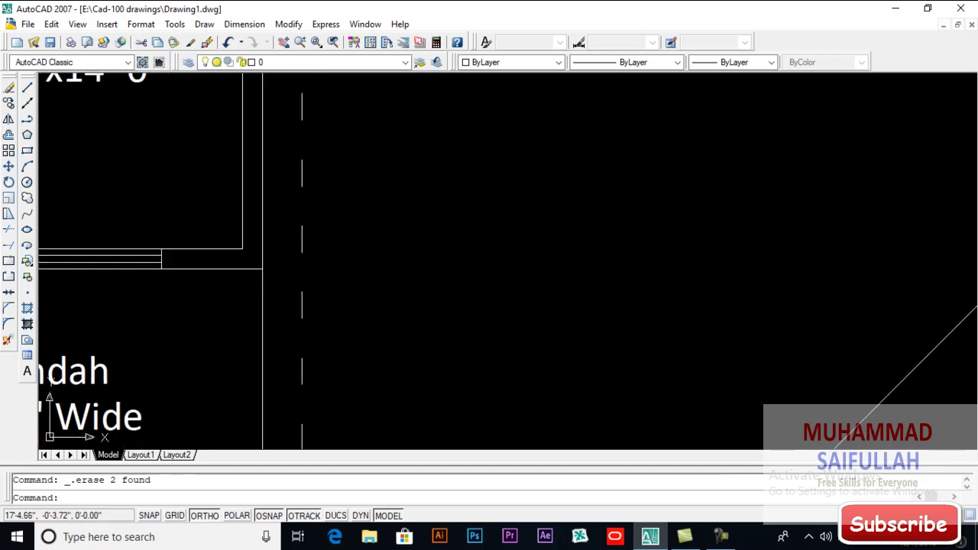
Step: Project the plan's wall corner via the diagonal as a vertical line down to the ground line
key("Return")
left_click(262, 269)
scroll(262, 269, "down", 4)
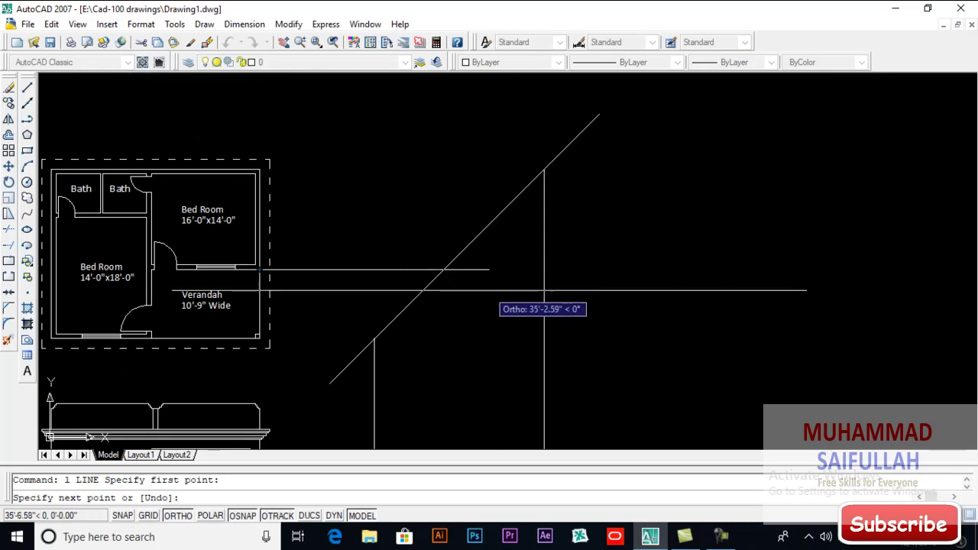
key("Return")
middle_click_drag(464, 296, 461, 205)
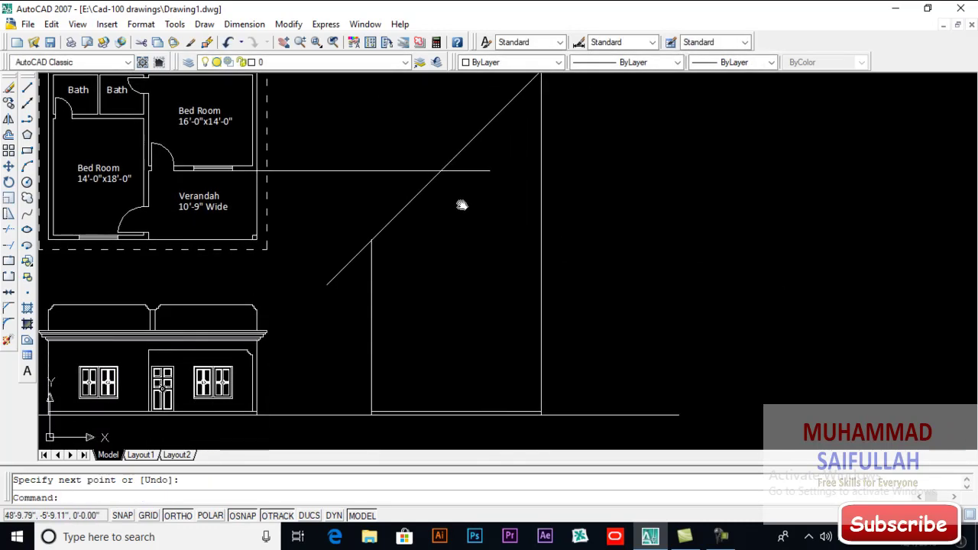
key("Return")
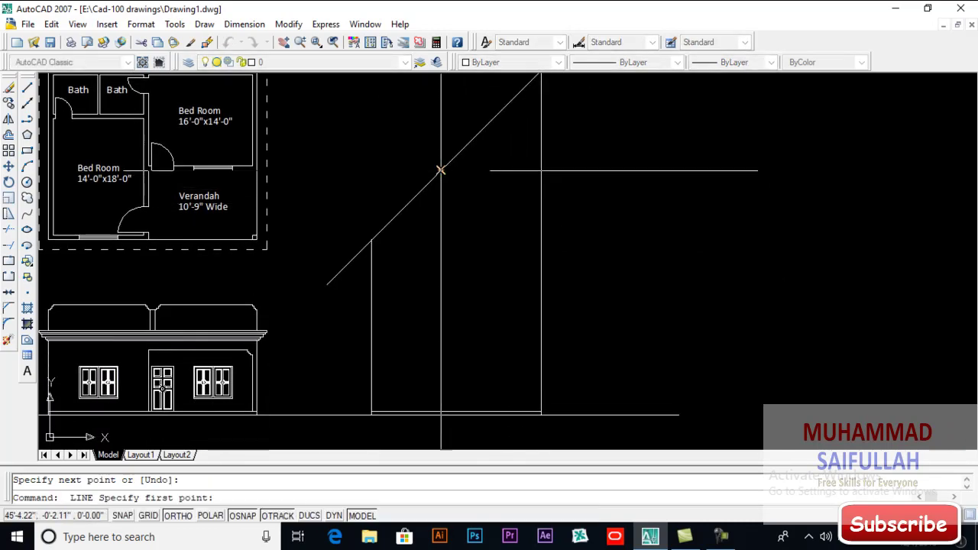
left_click(440, 170)
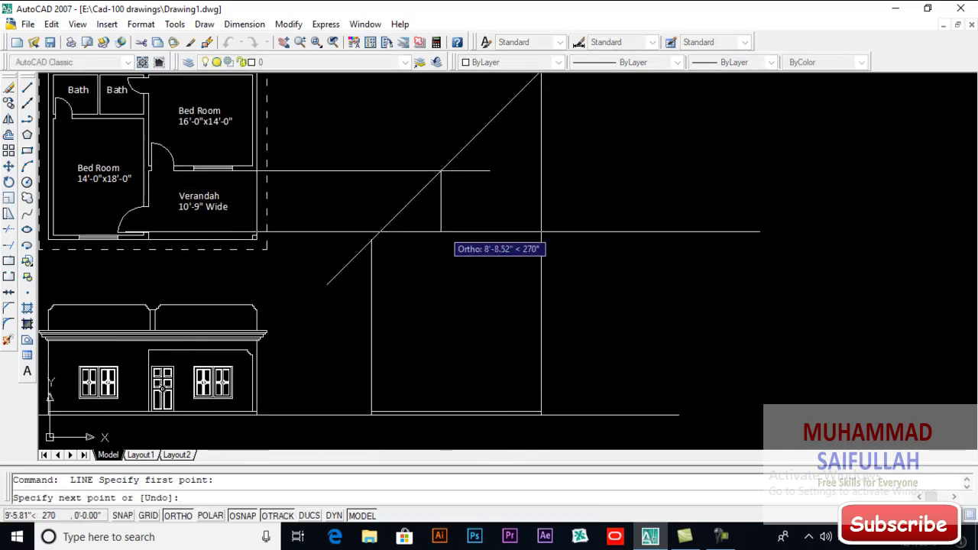
left_click(440, 413)
key("Return")
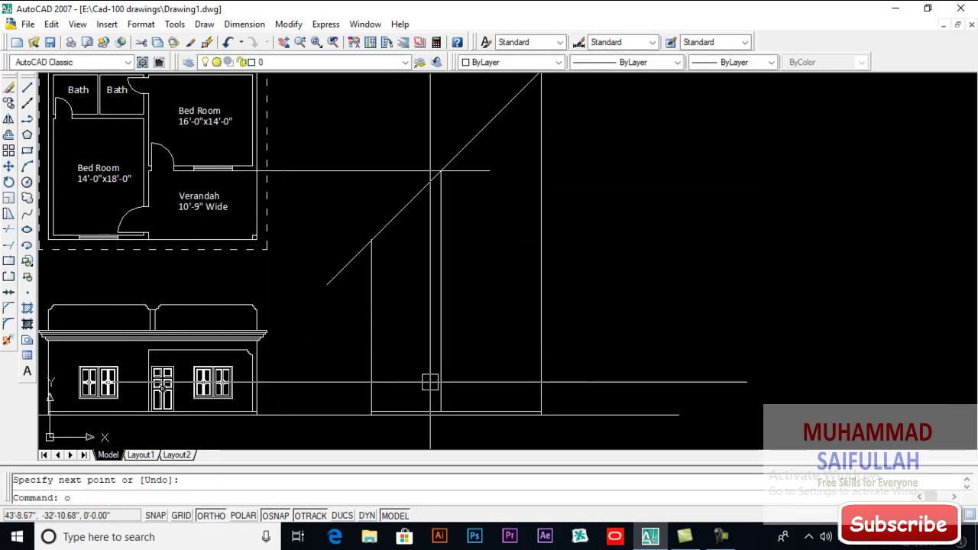
Step: Offset the ground line 11' upward to set the wall height
key("Return")
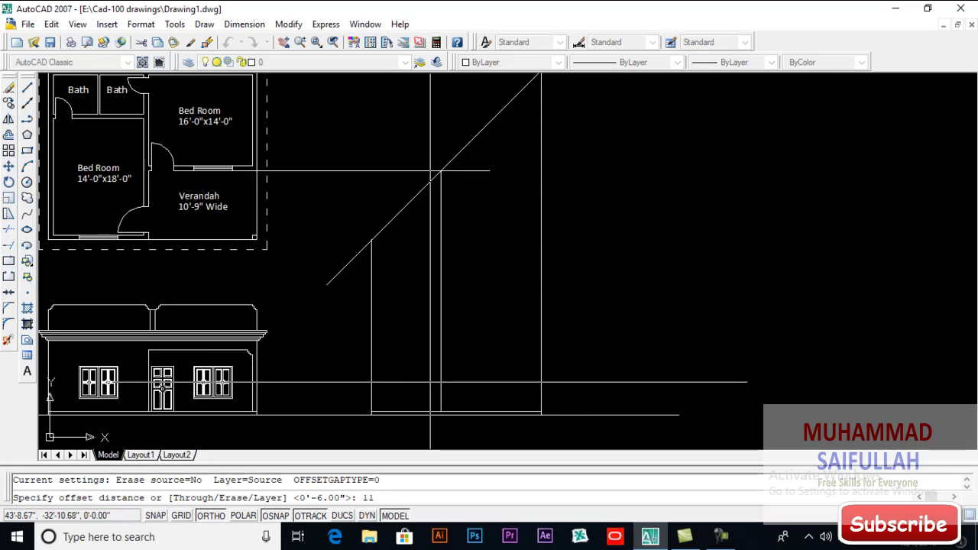
type("11'")
key("Return")
left_click(479, 411)
left_click(478, 358)
scroll(379, 358, "up", 1)
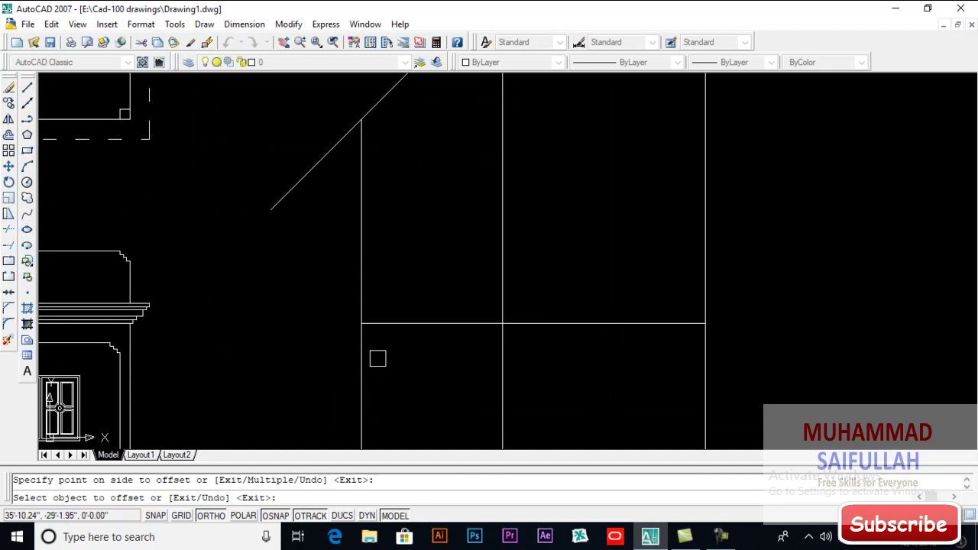
key("Return")
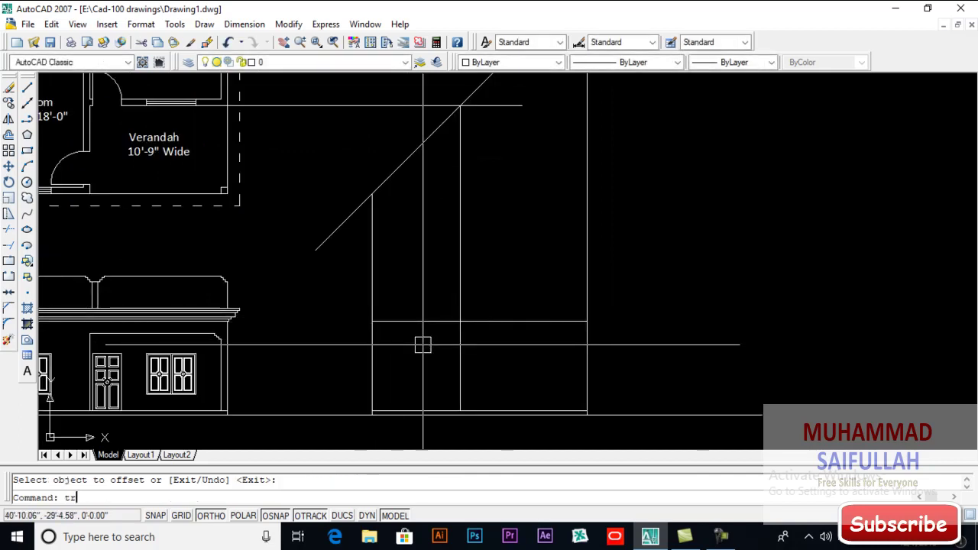
Step: Trim the vertical projection lines above the 11' wall top and select the leftover horizontal line
type("tr")
key("Return")
key("Return")
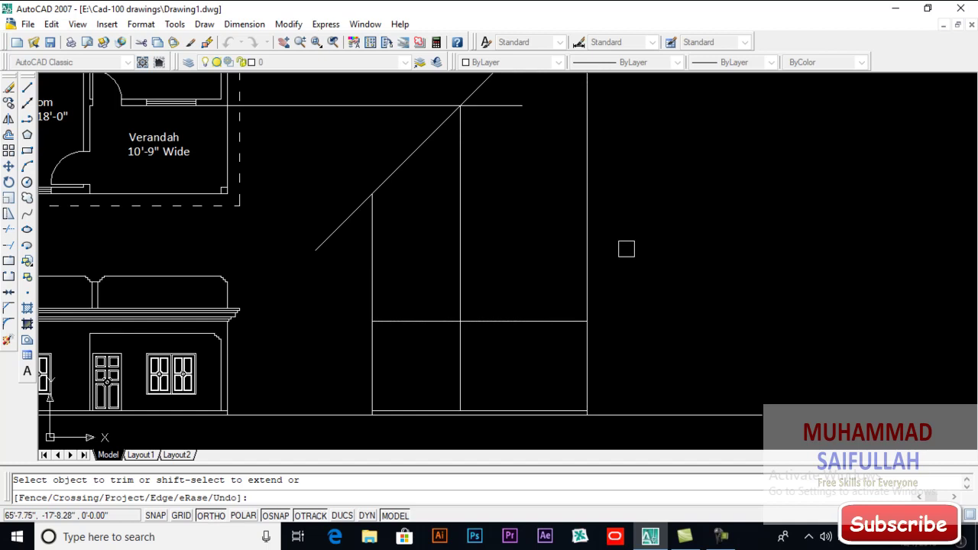
key("Return")
key("Return")
key("Return")
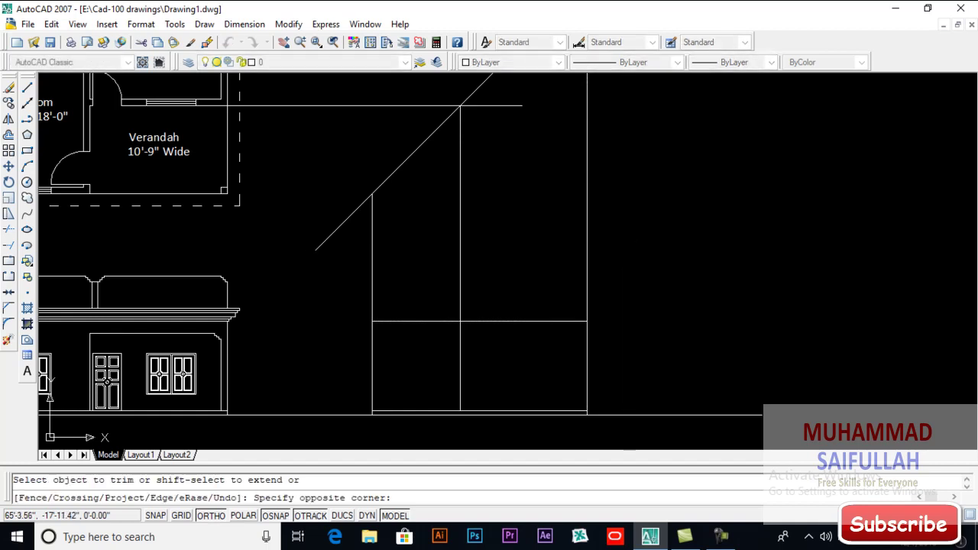
left_click(347, 295)
scroll(404, 207, "down", 2)
key("Return")
left_click(395, 174)
Step: Delete the leftover line and draw a horizontal projector from the verandah corner past the diagonal
key("Delete")
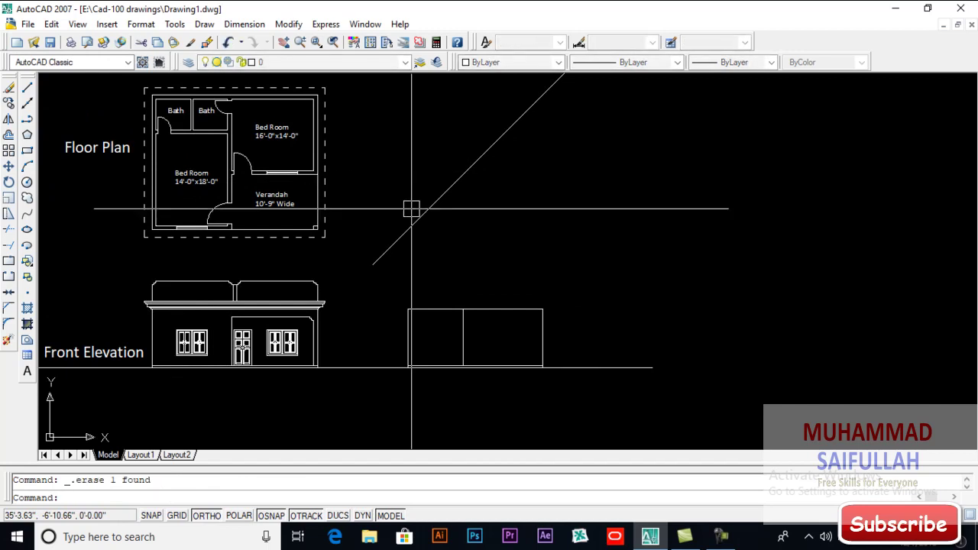
scroll(313, 227, "up", 5)
scroll(326, 246, "up", 3)
scroll(356, 229, "up", 2)
middle_click_drag(359, 207, 284, 229)
type("l")
key("Return")
left_click(262, 214)
scroll(257, 219, "up", 3)
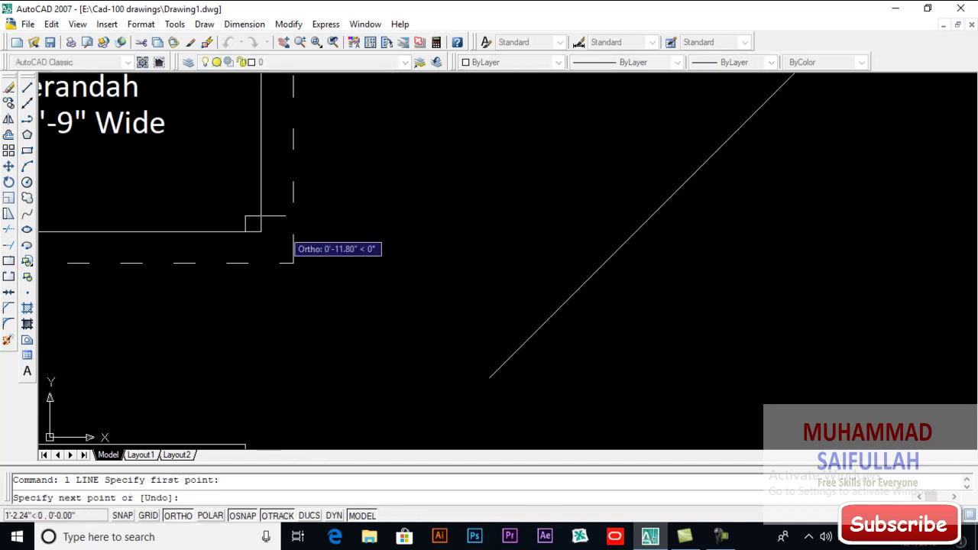
scroll(290, 243, "down", 3)
left_click(778, 277)
key("Return")
Step: Draw a vertical line from the projector's diagonal intersection down into the side elevation
middle_click_drag(698, 321, 536, 177)
key("Return")
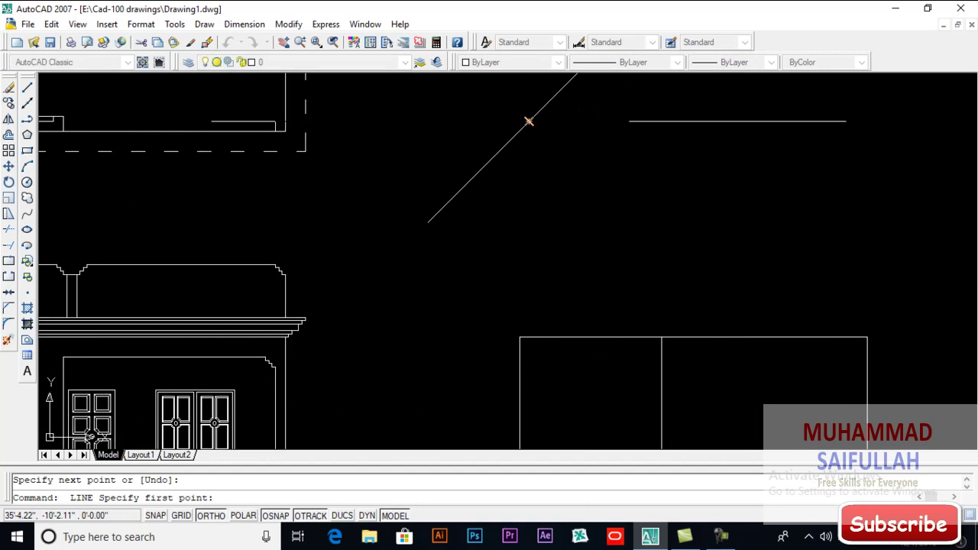
left_click(529, 121)
scroll(544, 196, "down", 2)
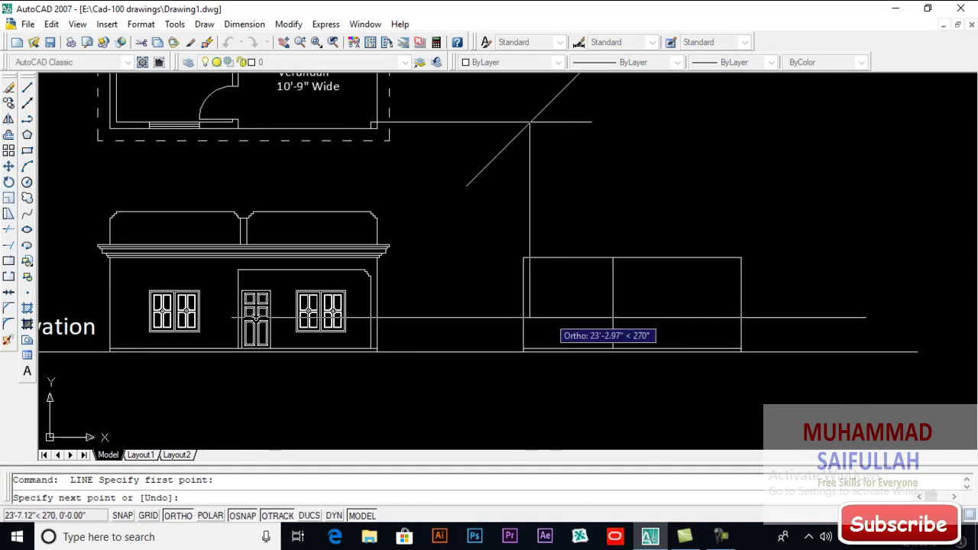
scroll(550, 332, "up", 4)
left_click(497, 391)
key("Return")
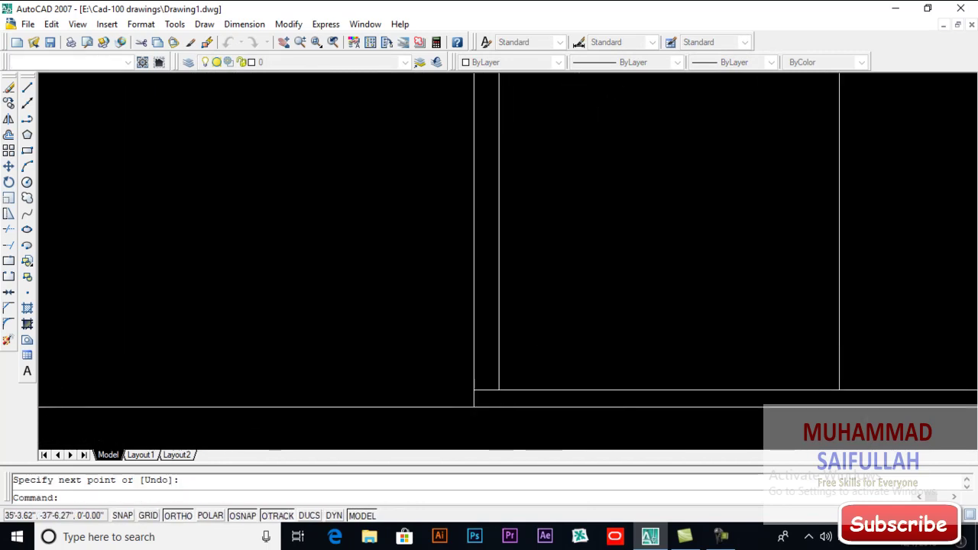
scroll(519, 338, "down", 4)
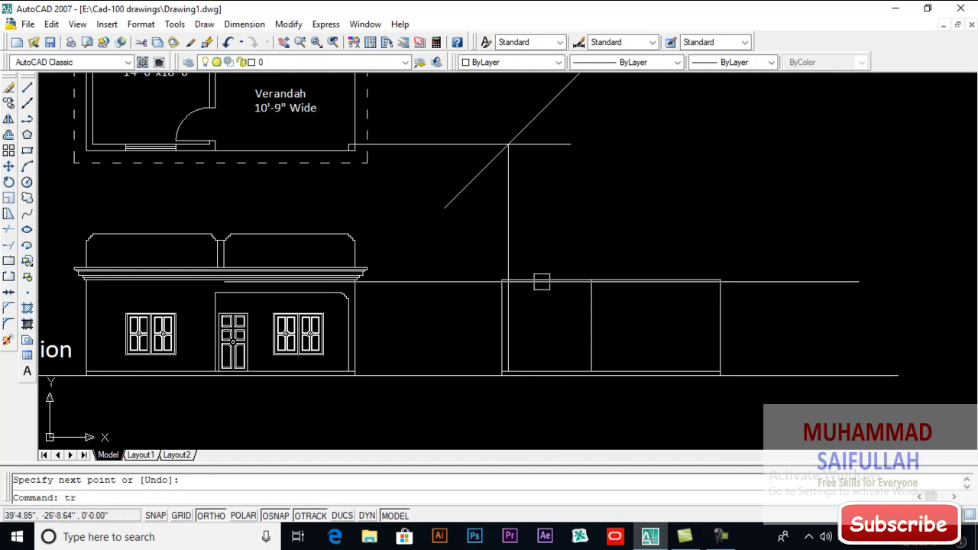
Step: Erase the horizontal verandah projector line
type("tr")
key("Return")
key("Return")
key("Escape")
left_click(429, 143)
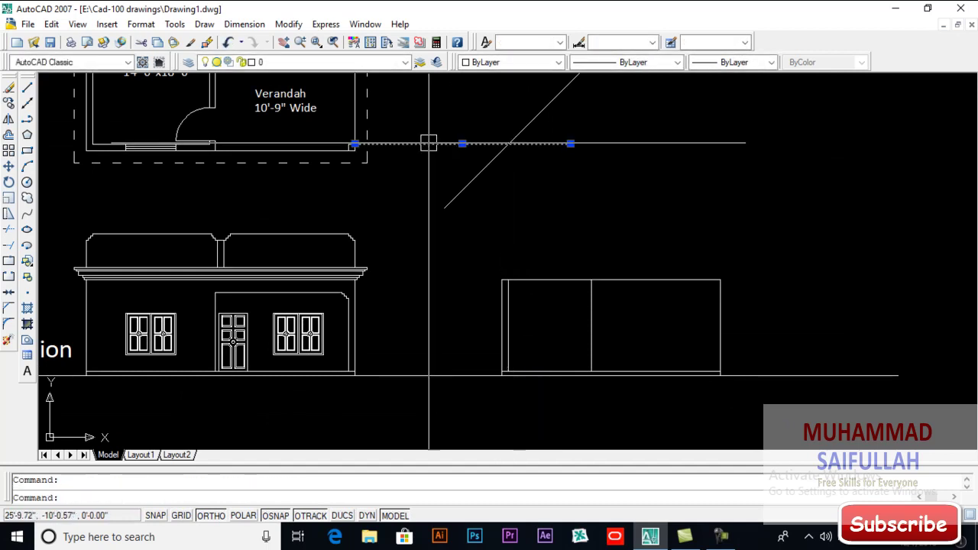
key("Delete")
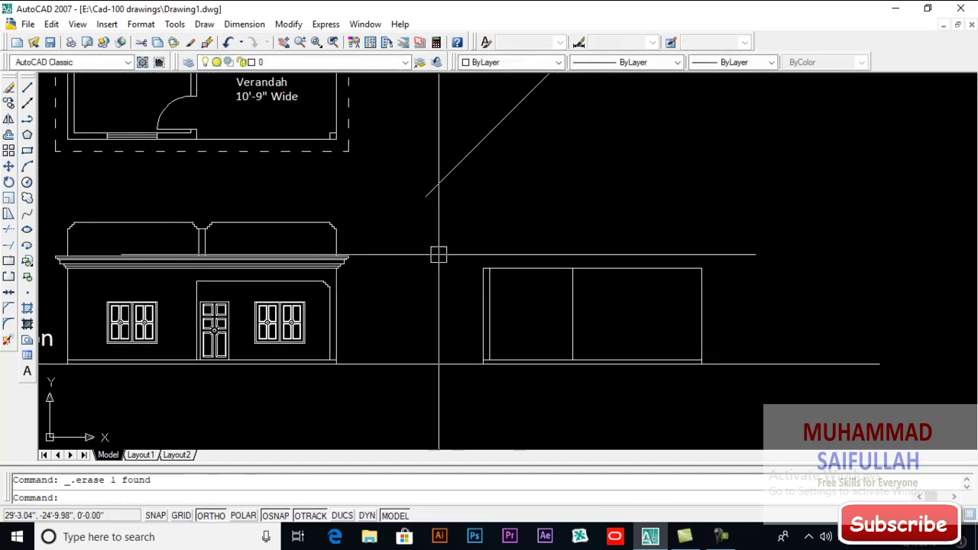
scroll(285, 252, "up", 5)
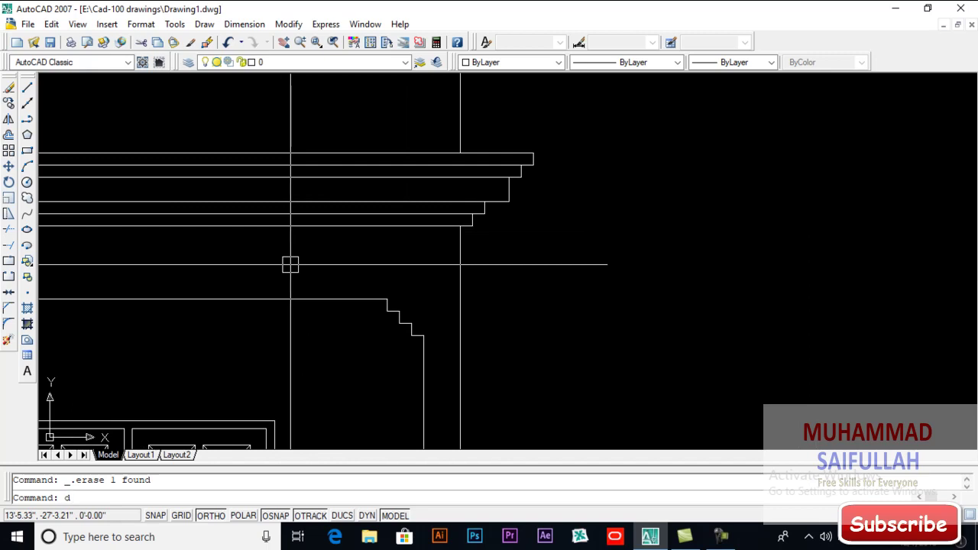
Step: Measure the front elevation's parapet depth with DIST, reading 1'-6"
key("Return")
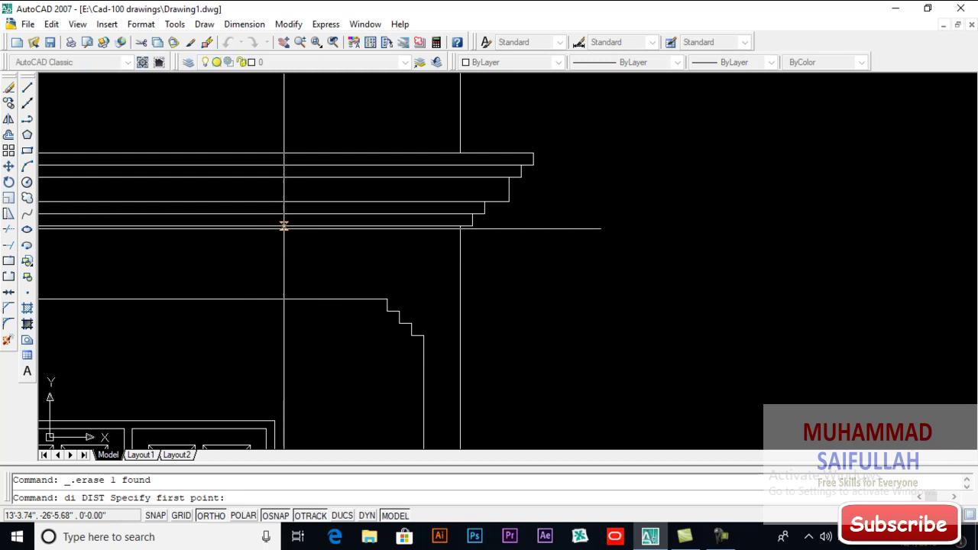
left_click(285, 227)
left_click(282, 300)
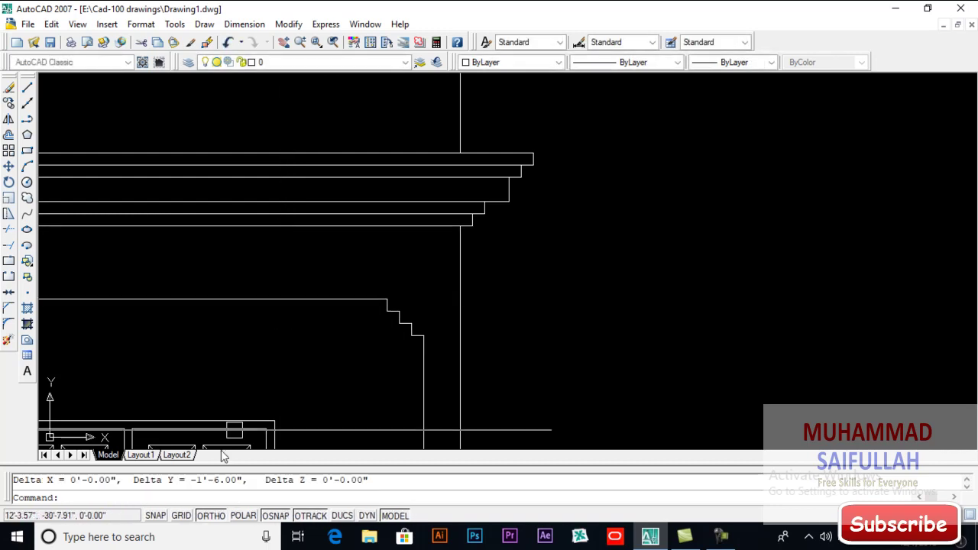
scroll(367, 299, "down", 3)
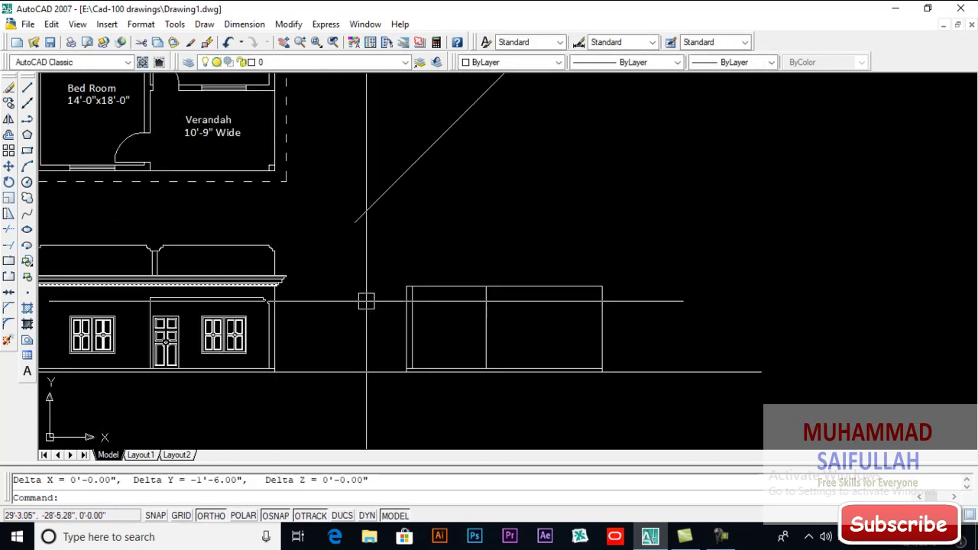
scroll(441, 312, "up", 5)
Step: Offset the side elevation's top line 18 inches downward
type("o")
key("Return")
type("18")
key("Return")
left_click(451, 210)
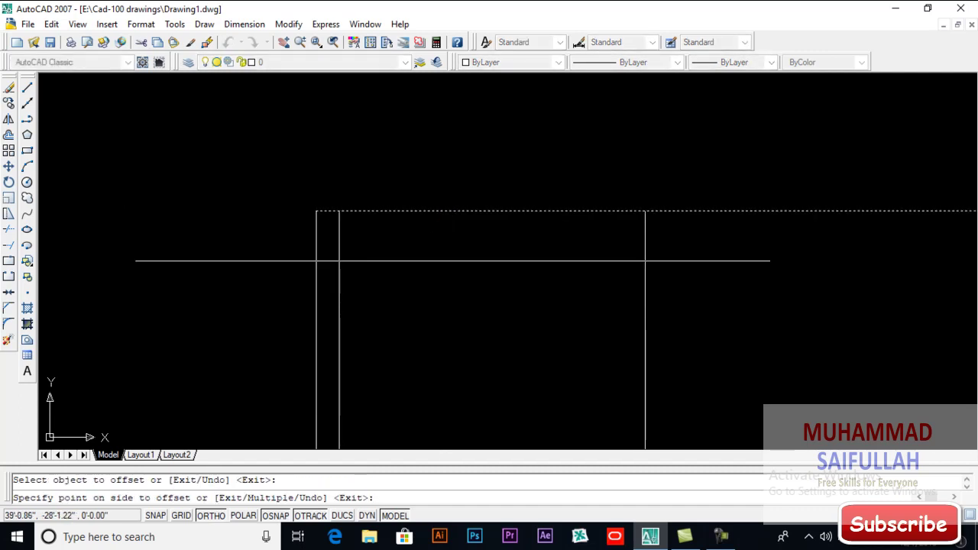
left_click(451, 259)
key("Return")
scroll(456, 279, "down", 1)
Step: Trim the new parapet line's overhang beyond the wall
type("tr")
key("Return")
key("Return")
left_click(599, 265)
scroll(378, 264, "up", 2)
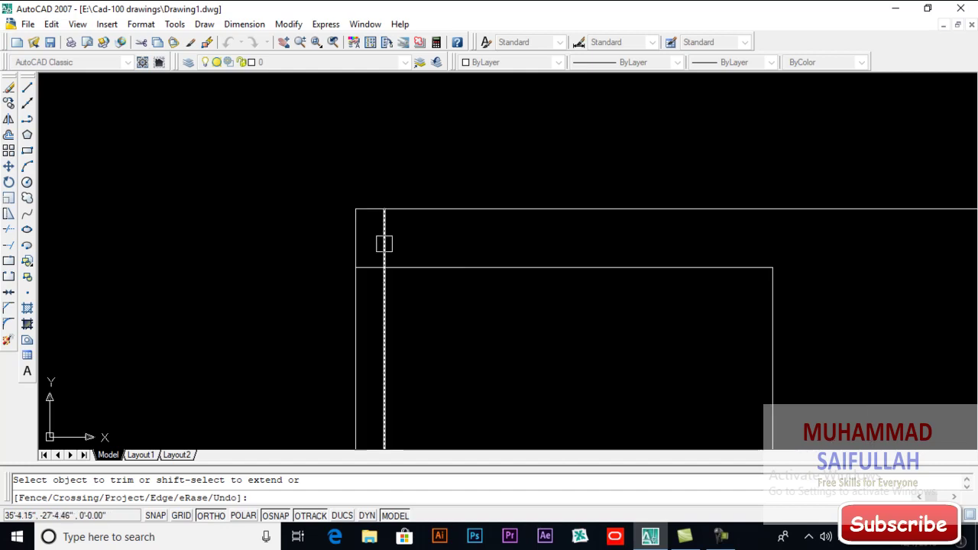
scroll(474, 296, "down", 3)
key("Return")
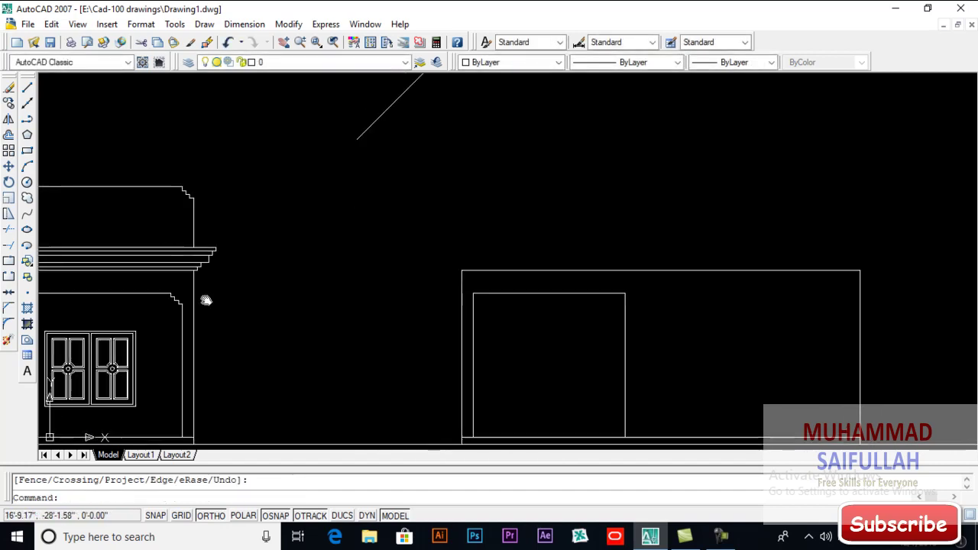
middle_click_drag(200, 298, 341, 269)
scroll(343, 287, "up", 5)
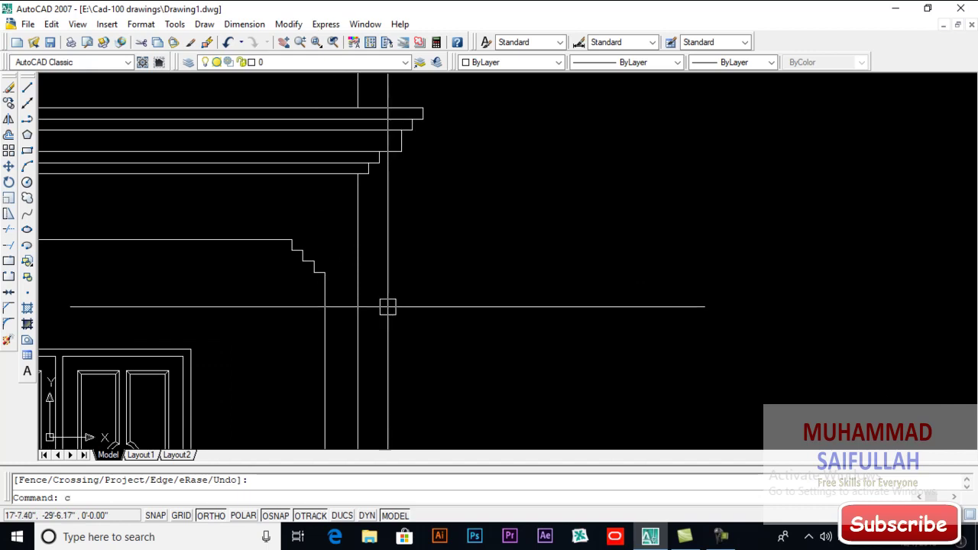
Step: Copy the stepped cornice corner profile onto the side elevation
type("co")
key("Return")
key("Return")
left_click(316, 267)
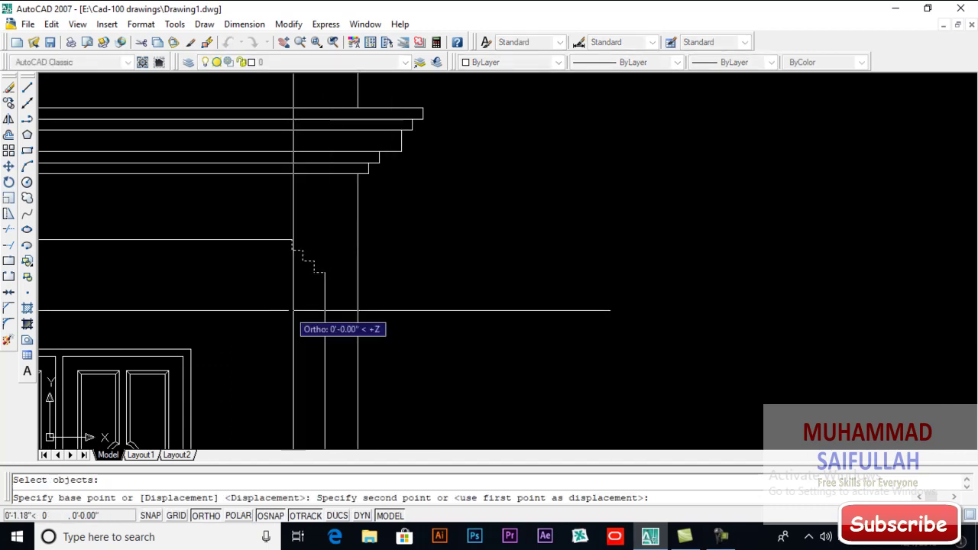
scroll(489, 336, "down", 3)
left_click(516, 337)
Step: Mirror the copied step about a vertical axis, keeping the original
key("Return")
scroll(520, 320, "up", 3)
type("mi")
key("Return")
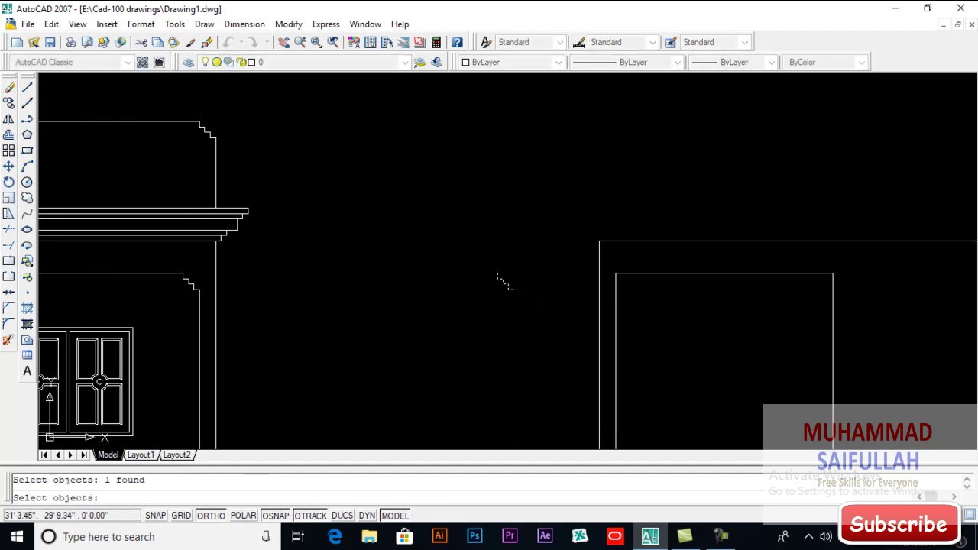
left_click(556, 302)
left_click(556, 207)
key("Return")
scroll(532, 276, "up", 3)
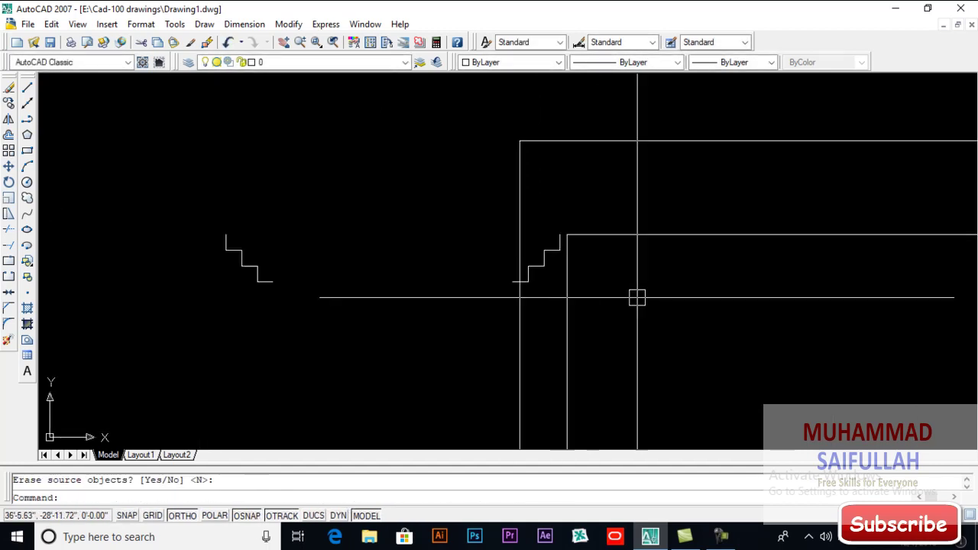
type("m")
Step: Move the flipped step onto the inner rectangle's corner
key("Return")
left_click(498, 285)
key("Return")
left_click(490, 288)
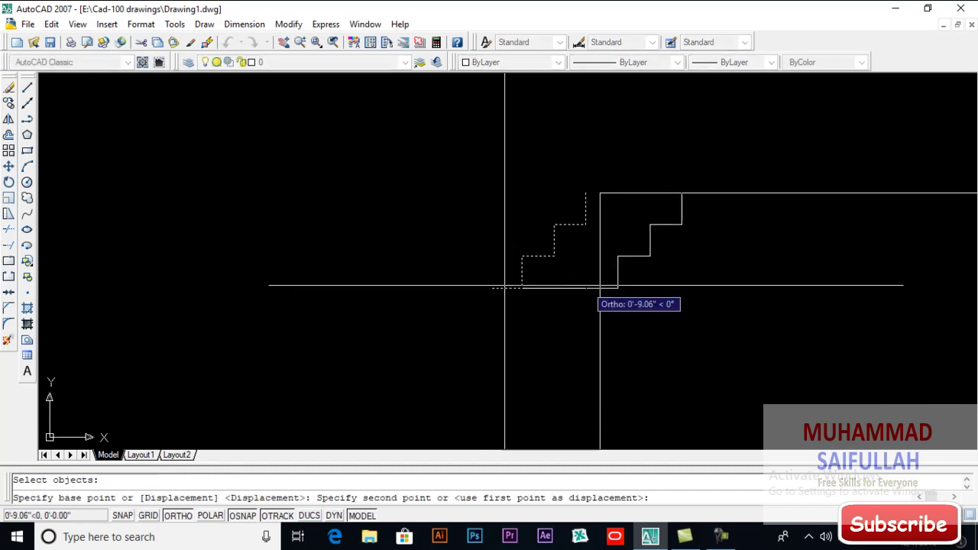
left_click(600, 288)
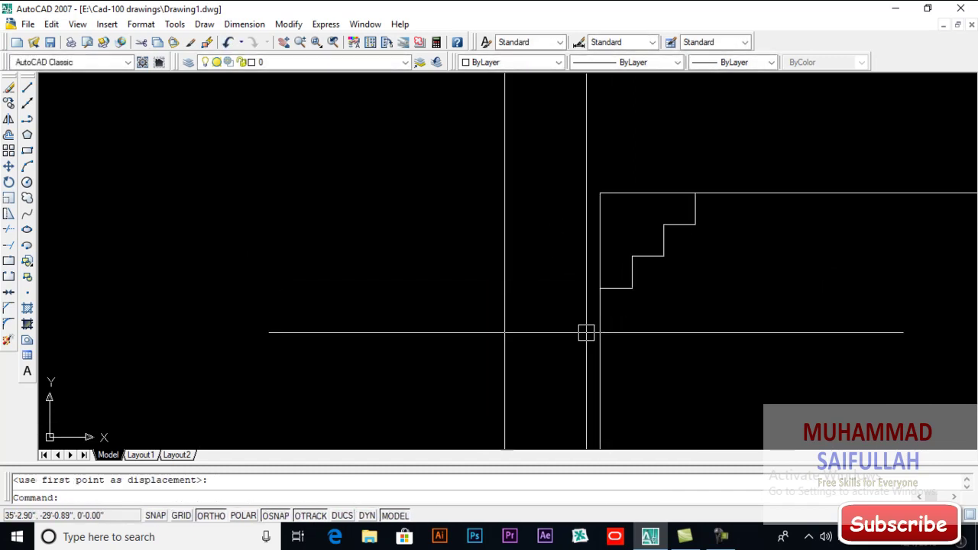
Step: Trim the step edges and delete the leftover stepped copy
key("Return")
scroll(463, 258, "down", 4)
key("Return")
scroll(530, 218, "up", 2)
left_click(511, 277)
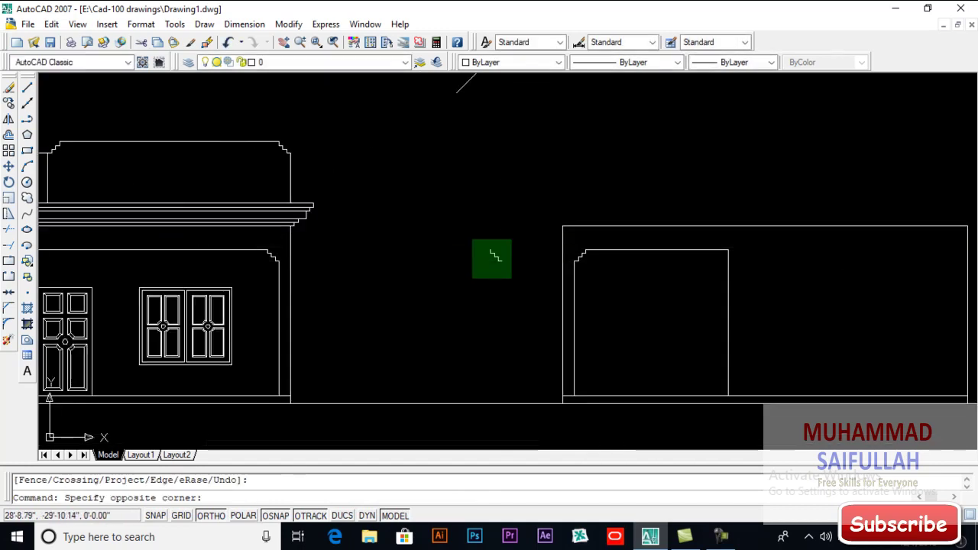
left_click(472, 239)
key("Delete")
scroll(451, 294, "down", 2)
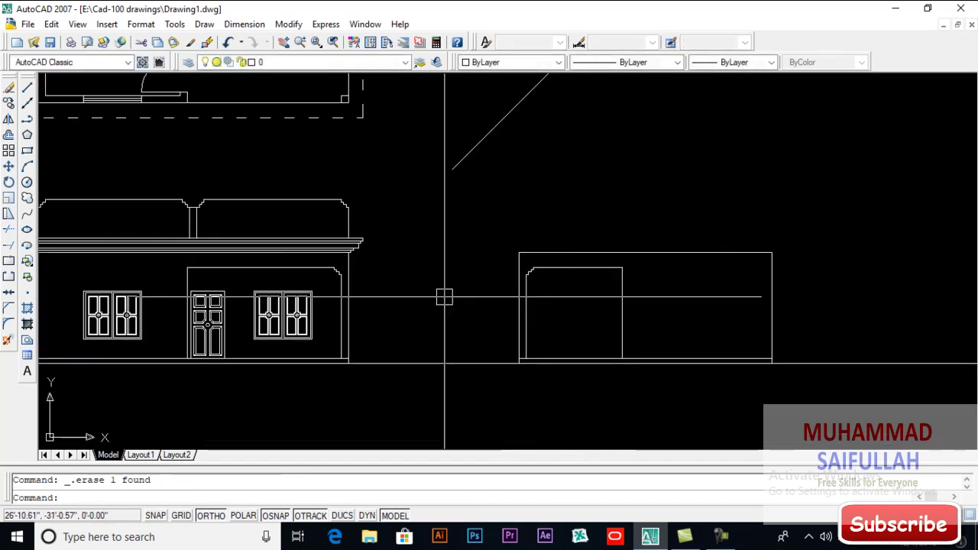
middle_click_drag(504, 301, 415, 299)
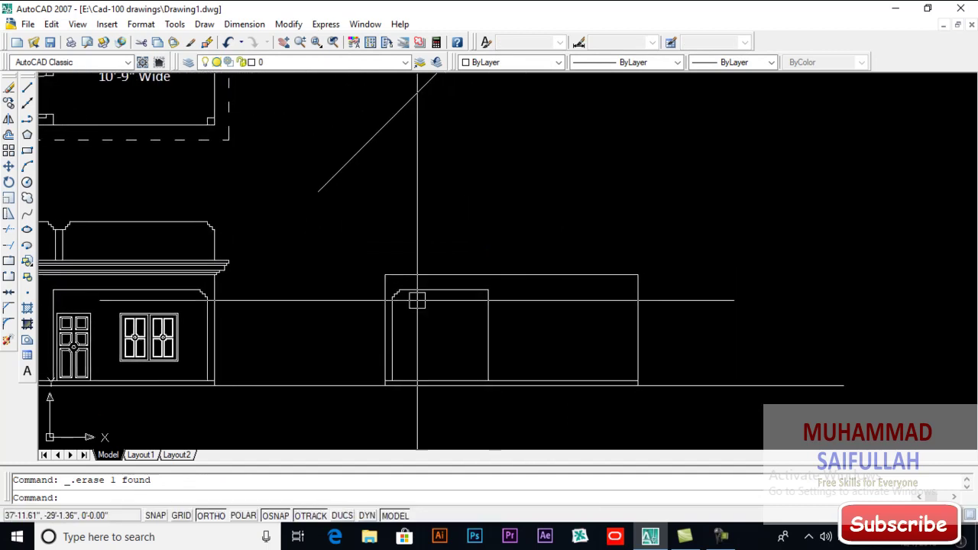
mouse_move(326, 290)
middle_mouse_down()
mouse_move(365, 283)
mouse_move(364, 236)
mouse_move(432, 262)
mouse_move(479, 257)
middle_mouse_up()
scroll(162, 262, "up", 8)
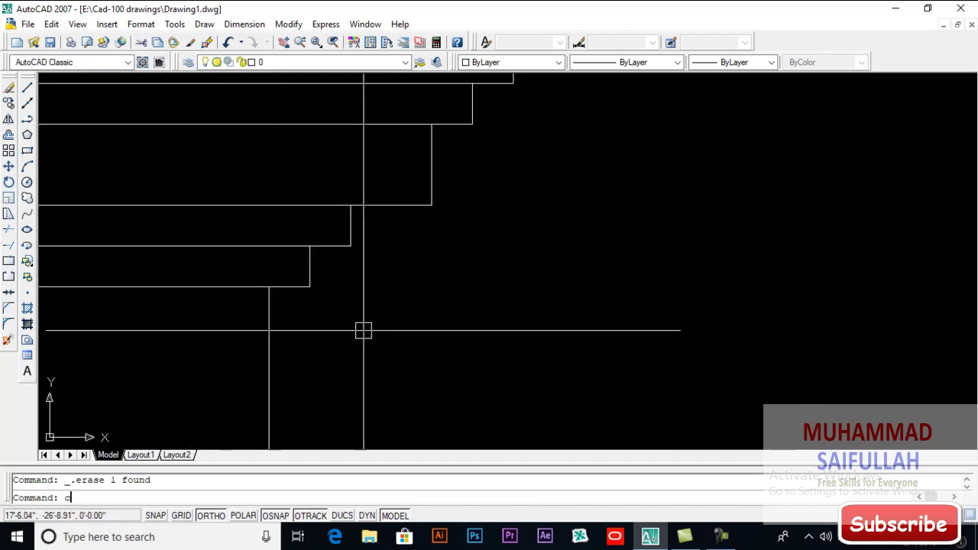
Step: Copy the stepped cornice piece to the side wall's top-right corner
key("Return")
key("Return")
left_click(269, 287)
scroll(269, 288, "down", 5)
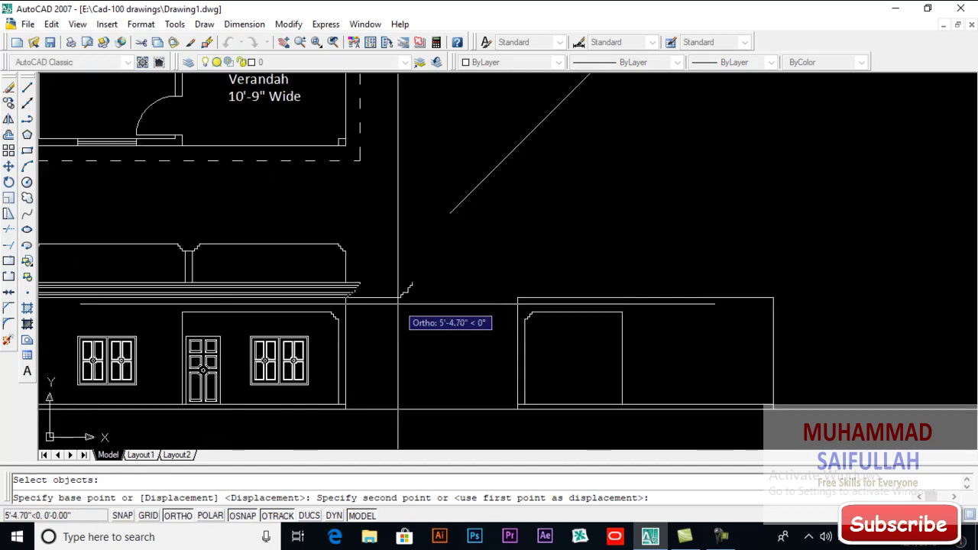
scroll(714, 294, "up", 5)
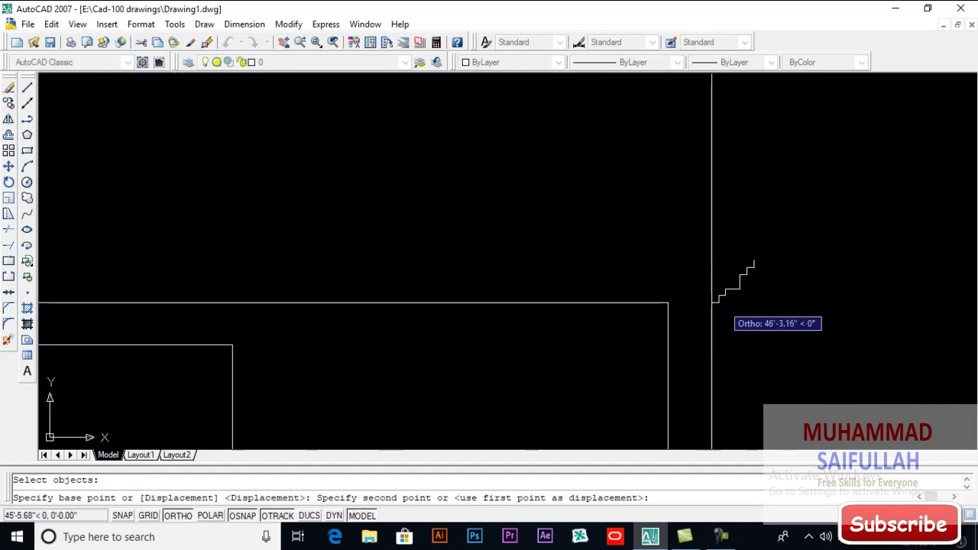
left_click(667, 302)
key("Return")
scroll(680, 336, "down", 3)
scroll(676, 355, "up", 2)
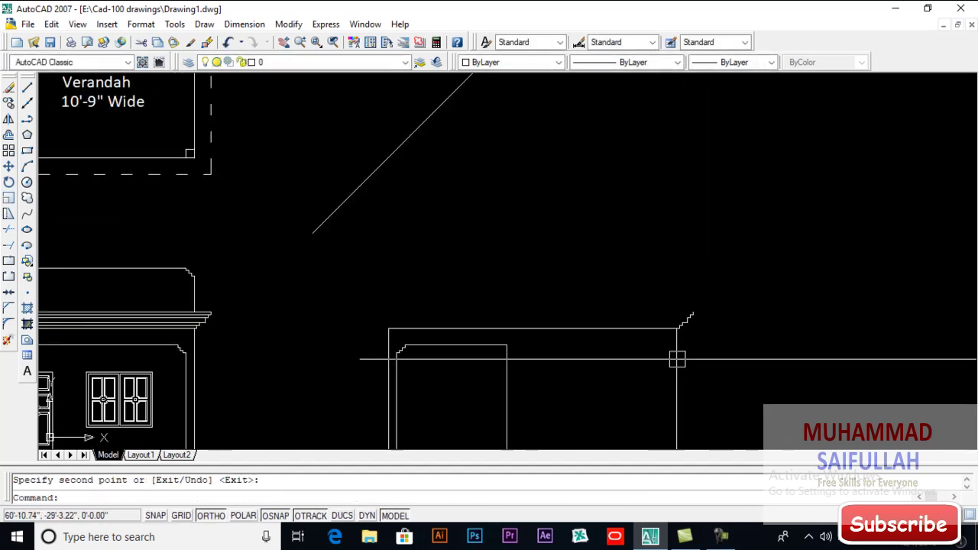
Step: Mirror the copied stepped line about the wall's midpoint, keeping the original
type("mi")
key("Return")
left_click(706, 305)
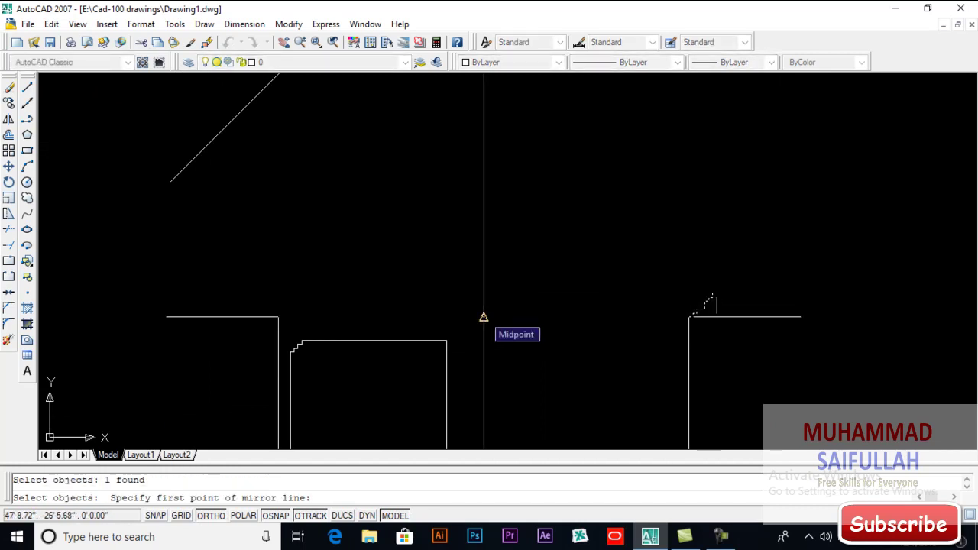
left_click(484, 317)
left_click(484, 214)
key("Return")
scroll(342, 284, "up", 3)
middle_click_drag(321, 283, 288, 245)
Step: Draw the first three horizontal cornice lines rightward from the profile's upper steps
type("l")
key("Return")
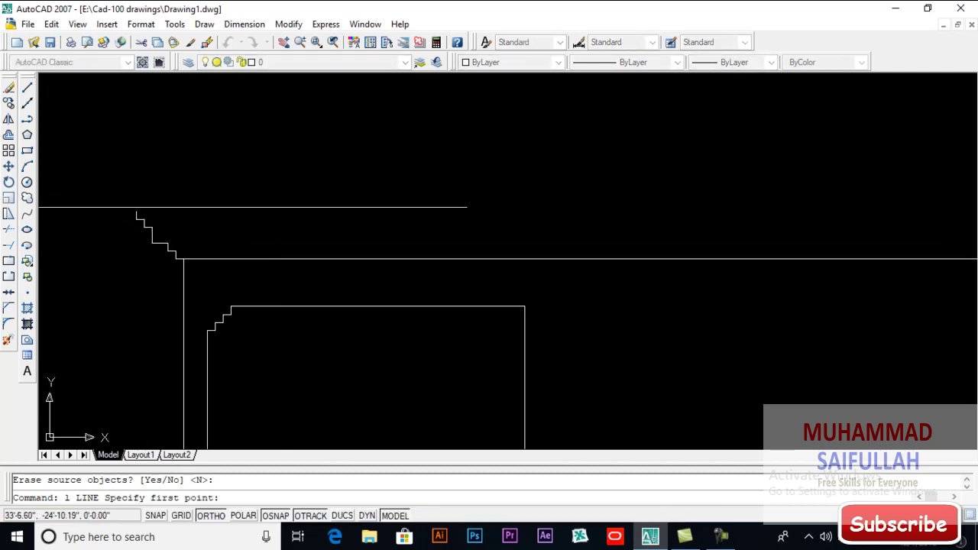
left_click(135, 211)
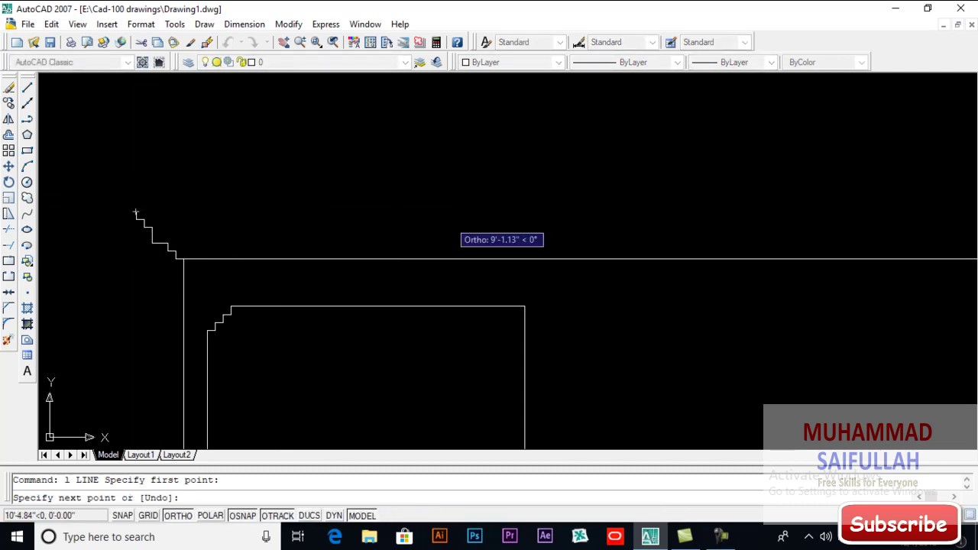
left_click(487, 212)
key("Return")
key("Return")
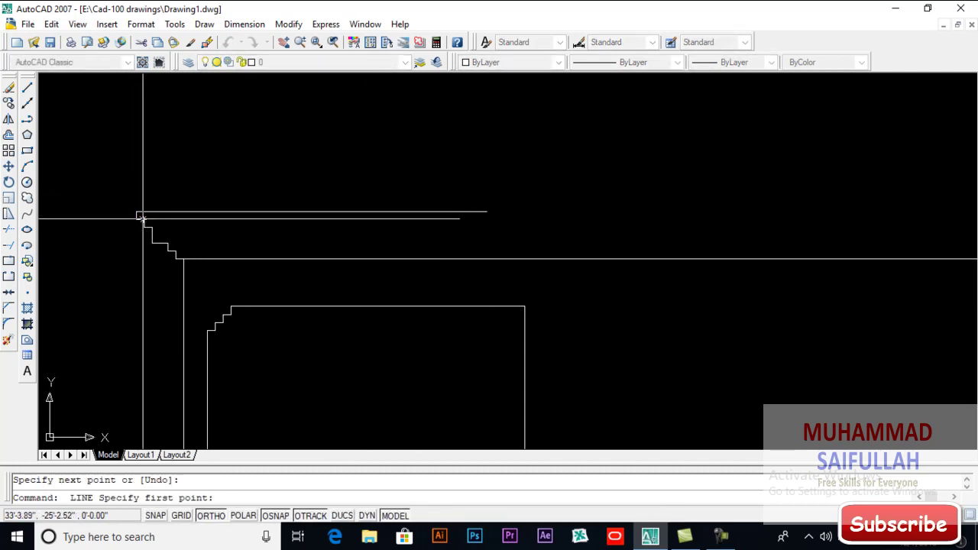
left_click(141, 219)
left_click(551, 219)
key("Return")
key("Return")
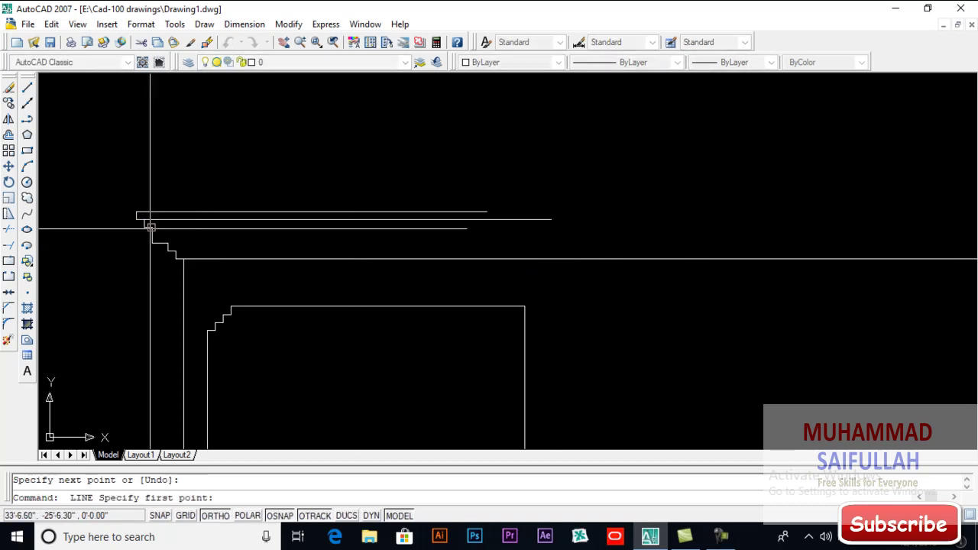
left_click(145, 227)
left_click(601, 226)
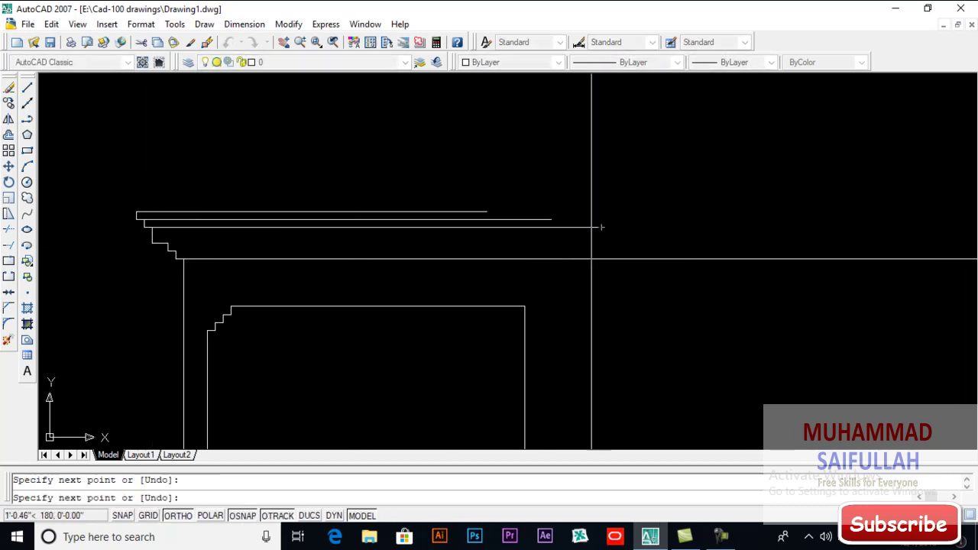
key("Return")
key("Return")
Step: Draw the fourth and fifth cornice lines from the lowest steps toward the side elevation
left_click(152, 243)
left_click(678, 243)
key("Return")
key("Return")
left_click(174, 251)
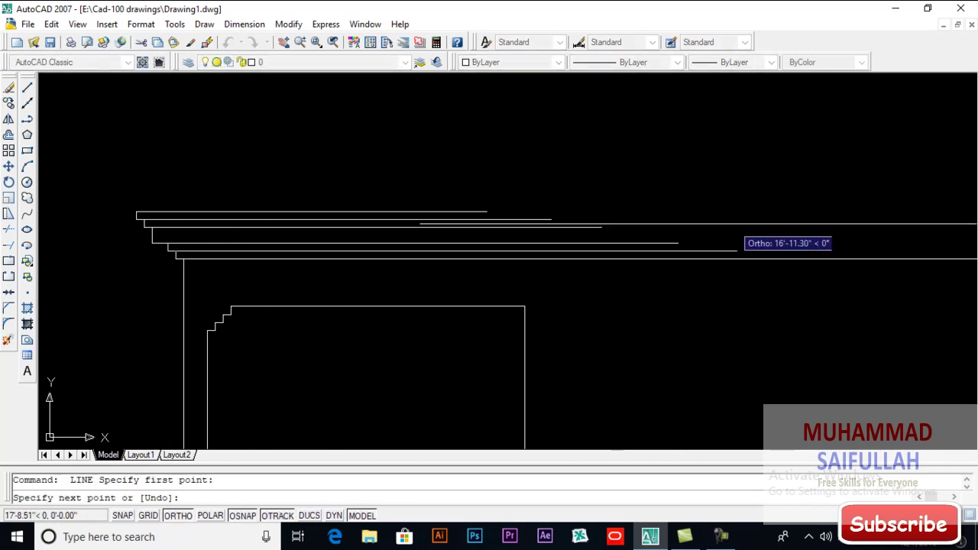
left_click(745, 250)
key("Return")
scroll(534, 248, "down", 1)
middle_click_drag(642, 304, 464, 277)
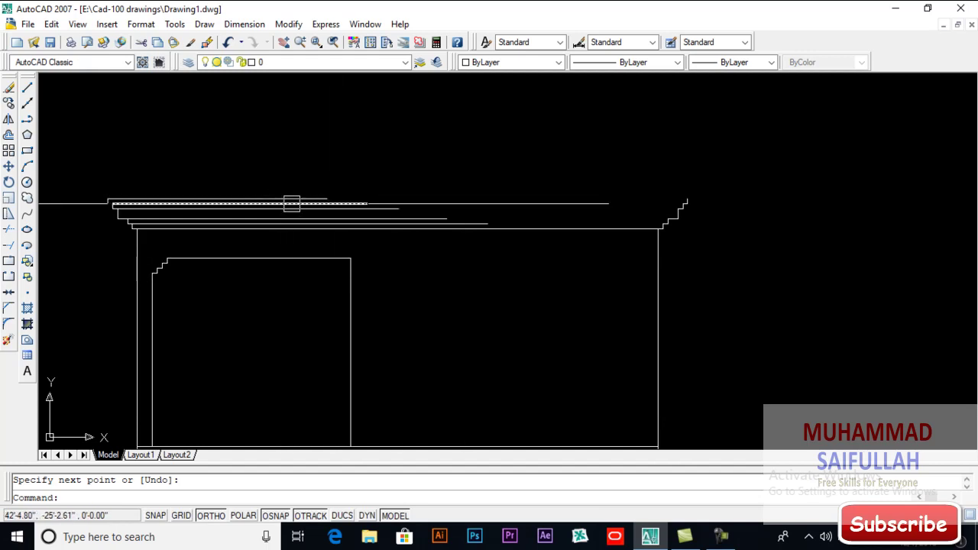
middle_click_drag(528, 285, 518, 283)
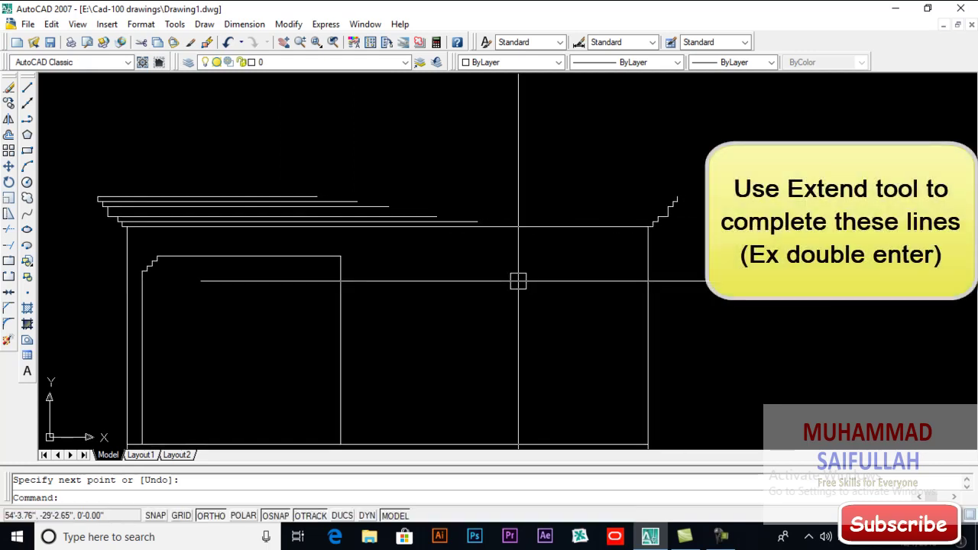
Step: Extend the five cornice lines with a crossing selection to the right-hand stepped profile
key("Return")
key("Return")
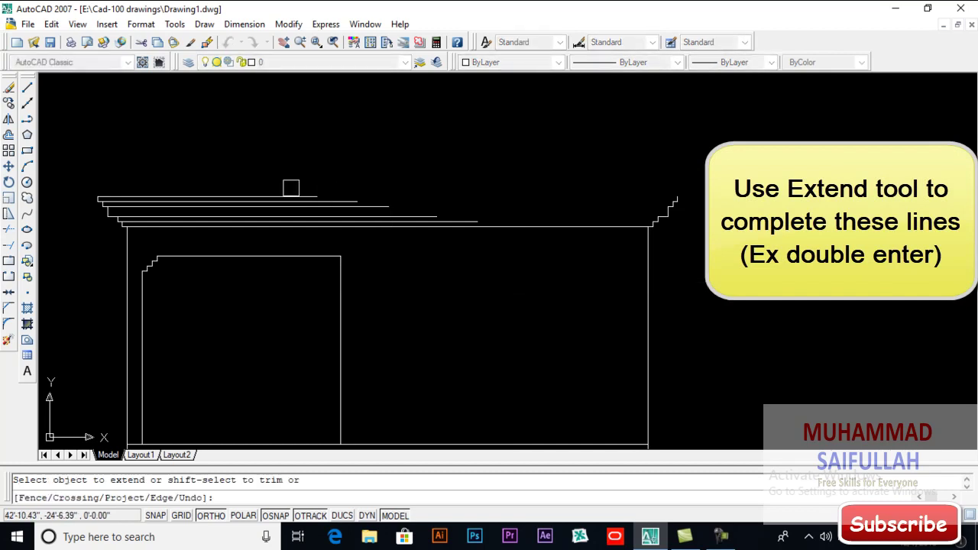
left_click(304, 190)
left_click(290, 207)
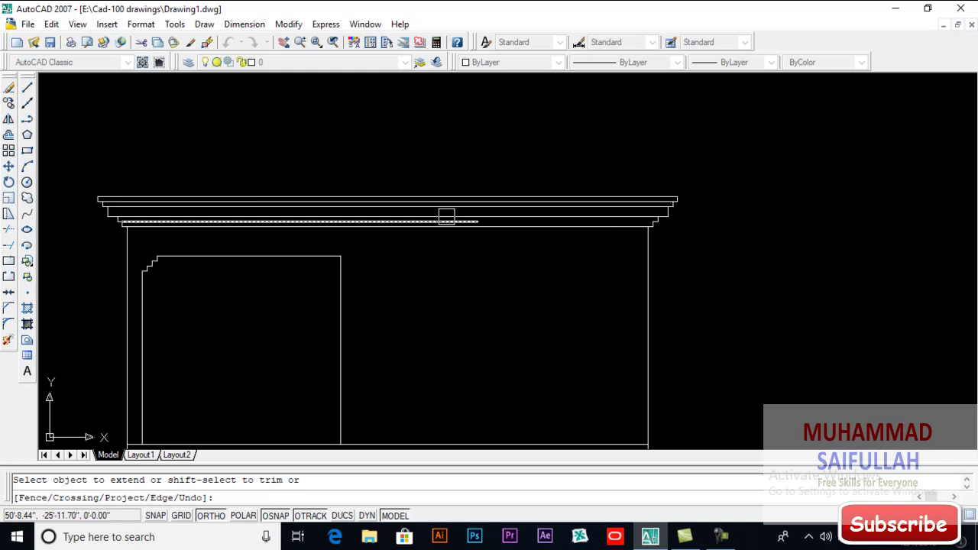
key("Return")
scroll(453, 284, "down", 2)
middle_click_drag(454, 283, 462, 256)
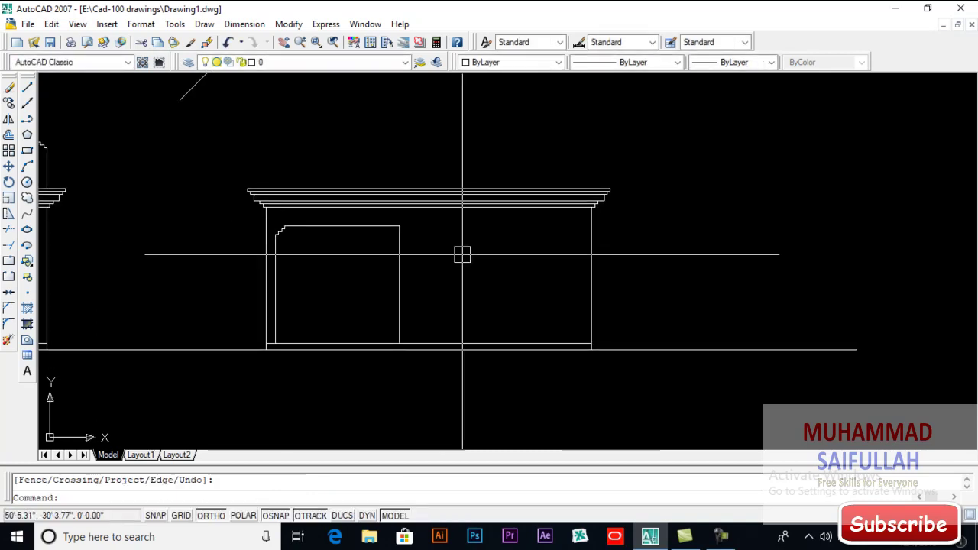
scroll(462, 255, "down", 2)
middle_click_drag(489, 286, 478, 328)
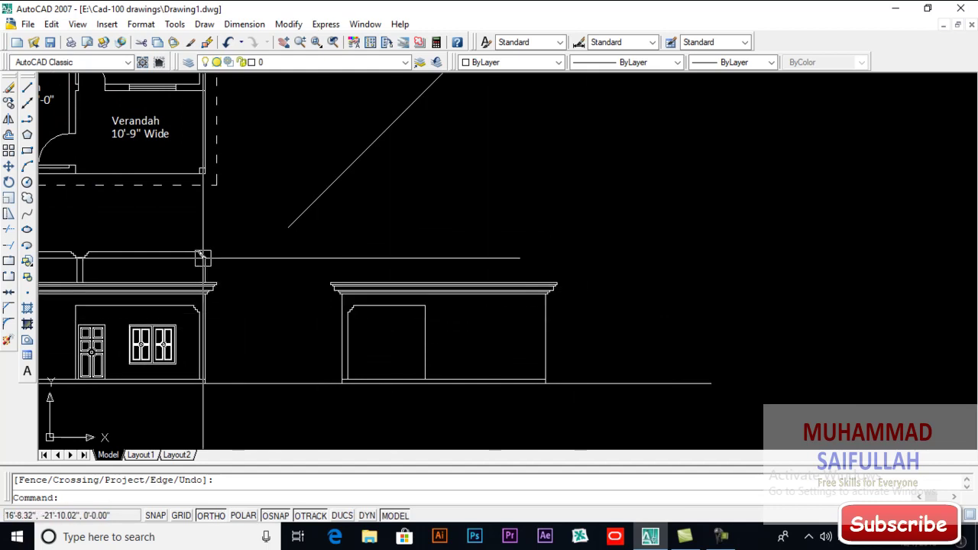
Step: Draw a guide line from the side elevation's cornice top
scroll(208, 269, "up", 3)
scroll(208, 269, "down", 3)
scroll(607, 321, "up", 4)
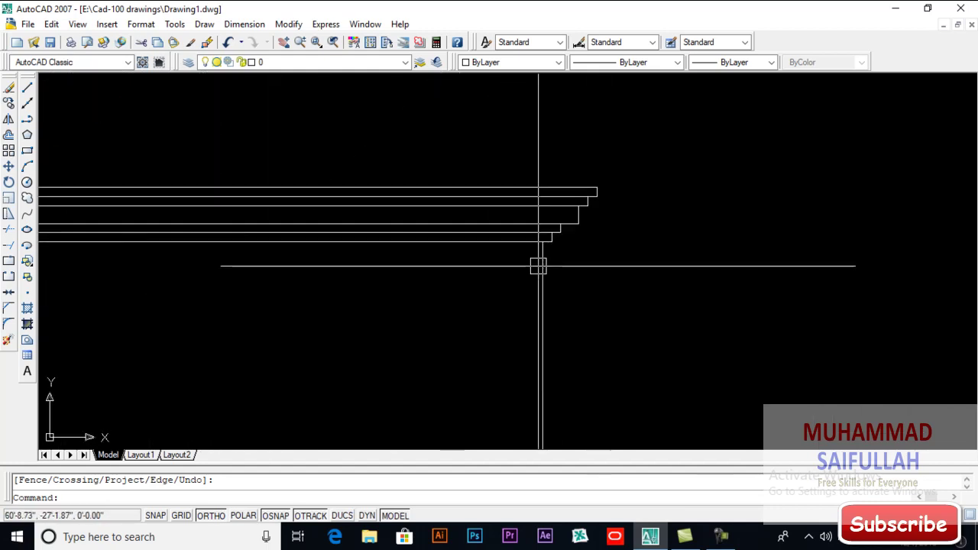
type("l")
key("Return")
left_click(542, 187)
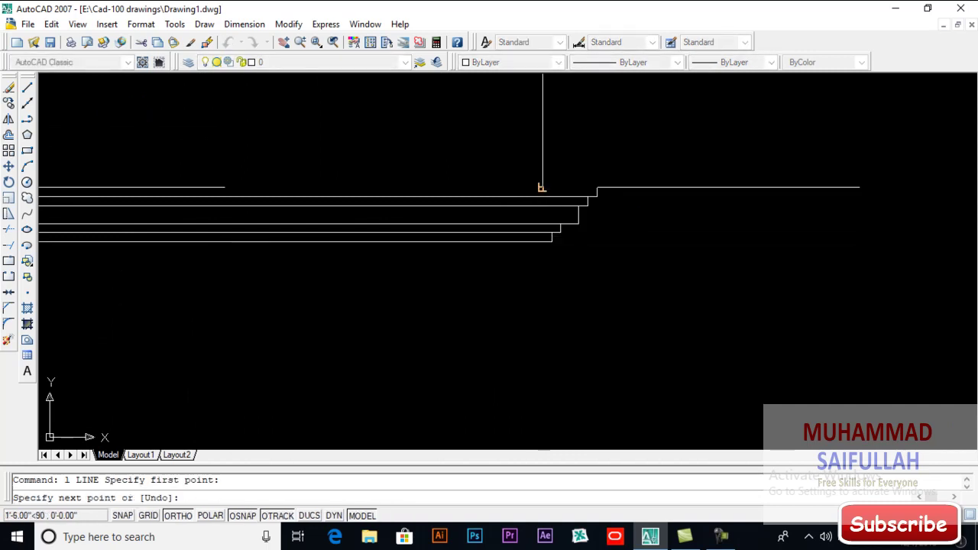
scroll(596, 179, "down", 3)
key("Return")
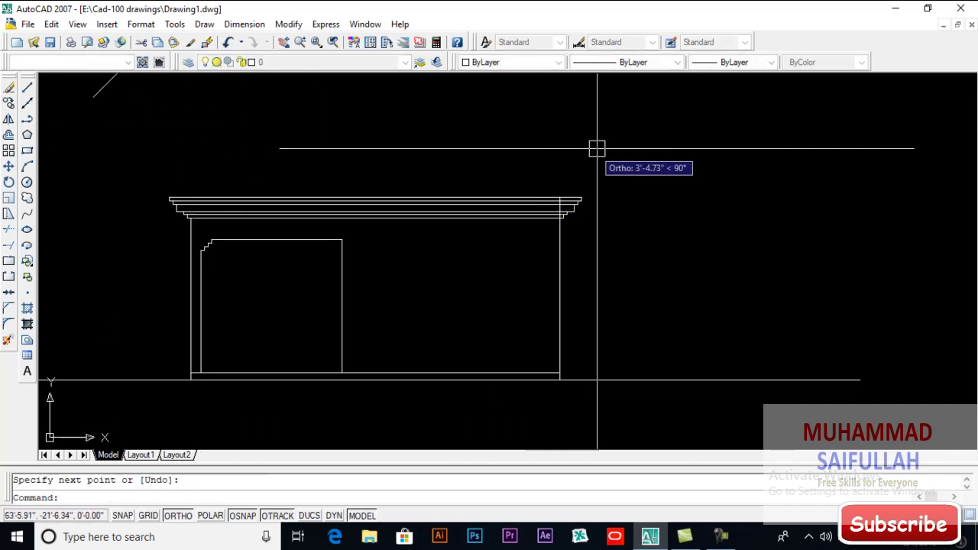
middle_click_drag(594, 148, 718, 285)
scroll(334, 277, "up", 2)
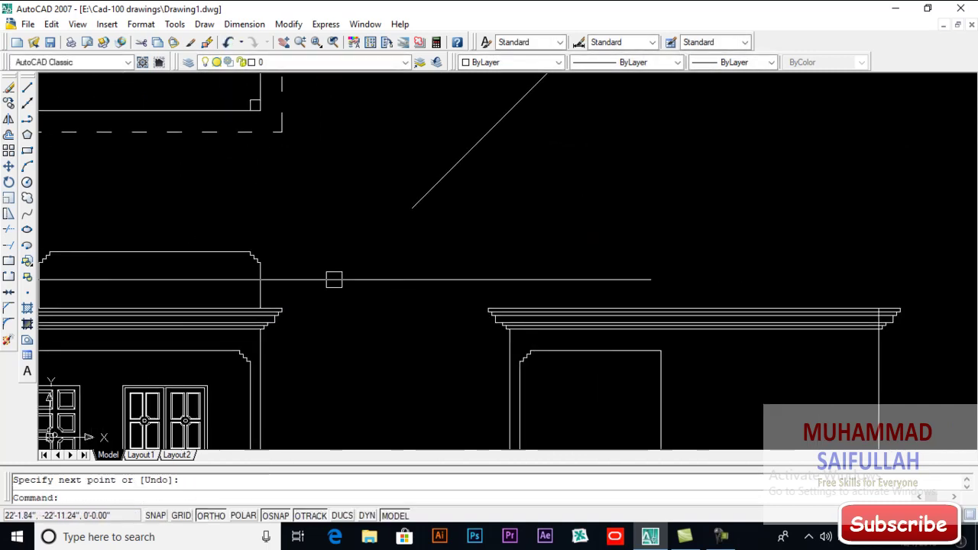
Step: Copy the front elevation's stepped parapet end and post onto the side cornice
type("co")
key("Return")
left_click(272, 262)
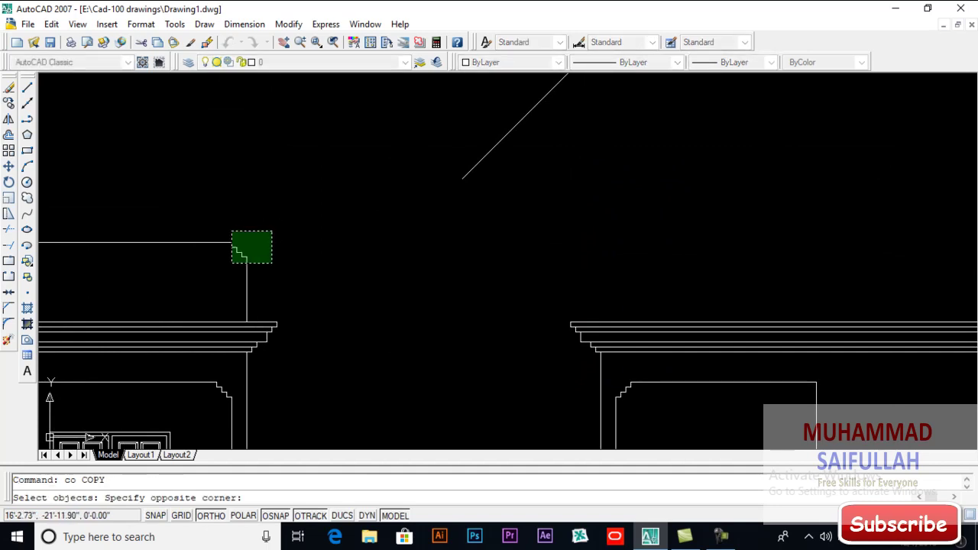
left_click(231, 230)
scroll(243, 302, "up", 2)
key("Return")
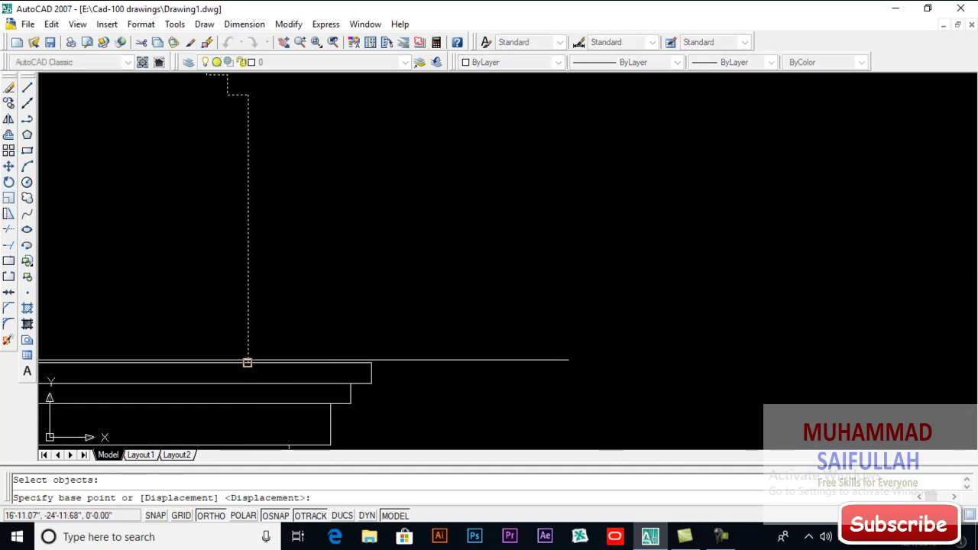
left_click(246, 362)
scroll(183, 278, "down", 3)
scroll(401, 286, "up", 3)
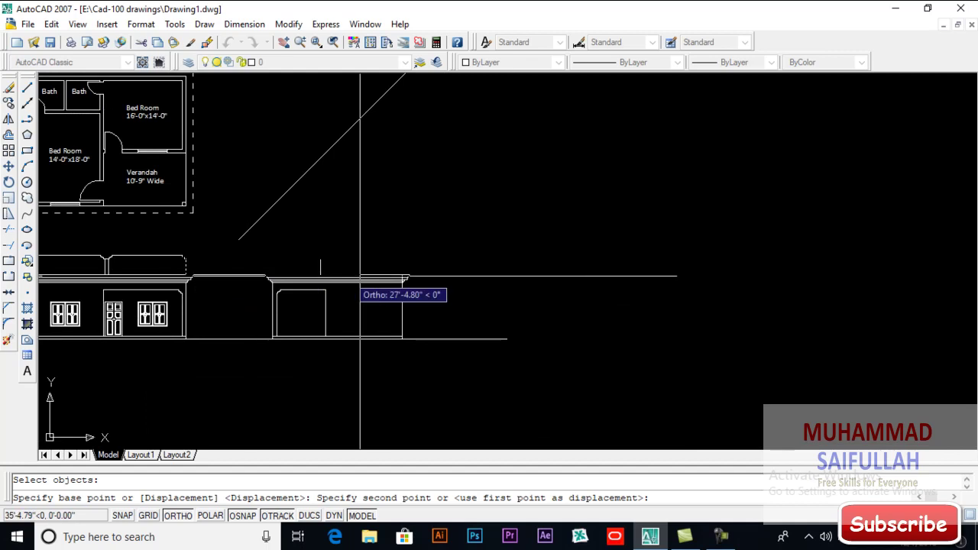
scroll(360, 291, "up", 3)
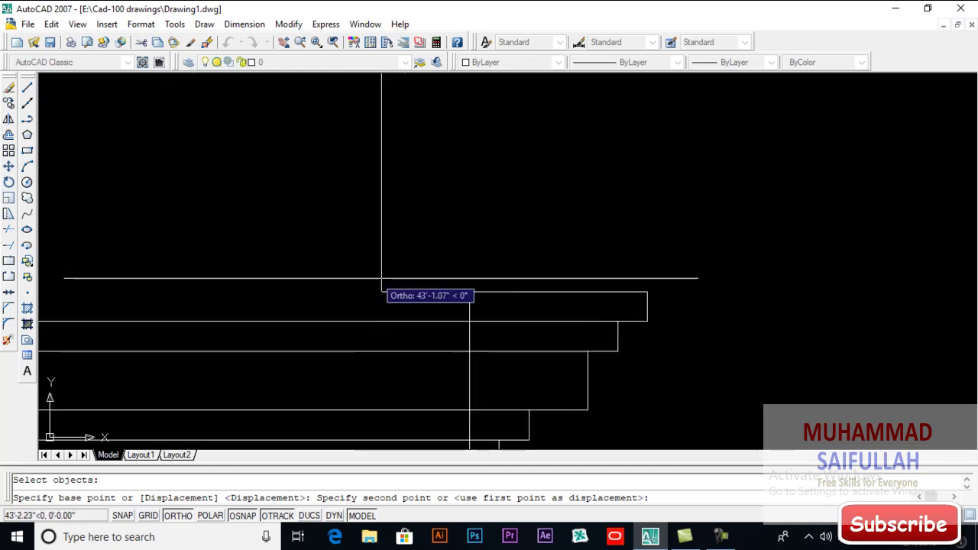
left_click(469, 292)
key("Return")
Step: Delete the leftover vertical guide line
left_click(467, 309)
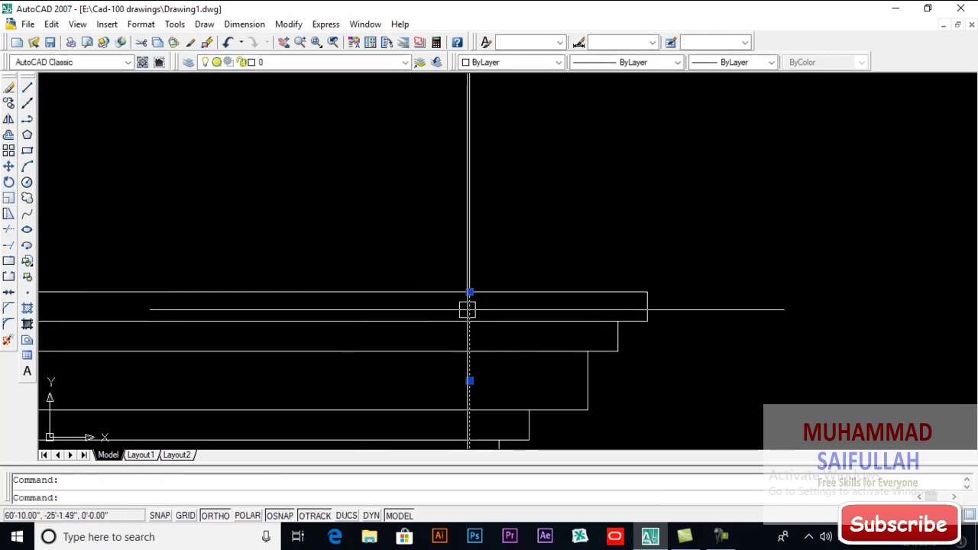
key("Delete")
scroll(466, 308, "down", 4)
middle_click_drag(389, 312, 697, 303)
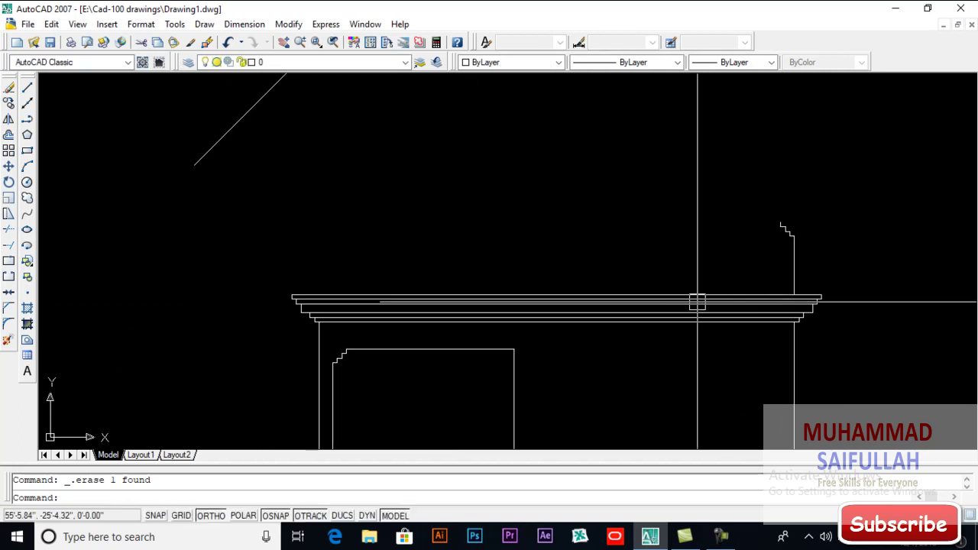
Step: Mirror the parapet end about the cornice midpoint, keeping the original
left_click(820, 217)
left_click(730, 250)
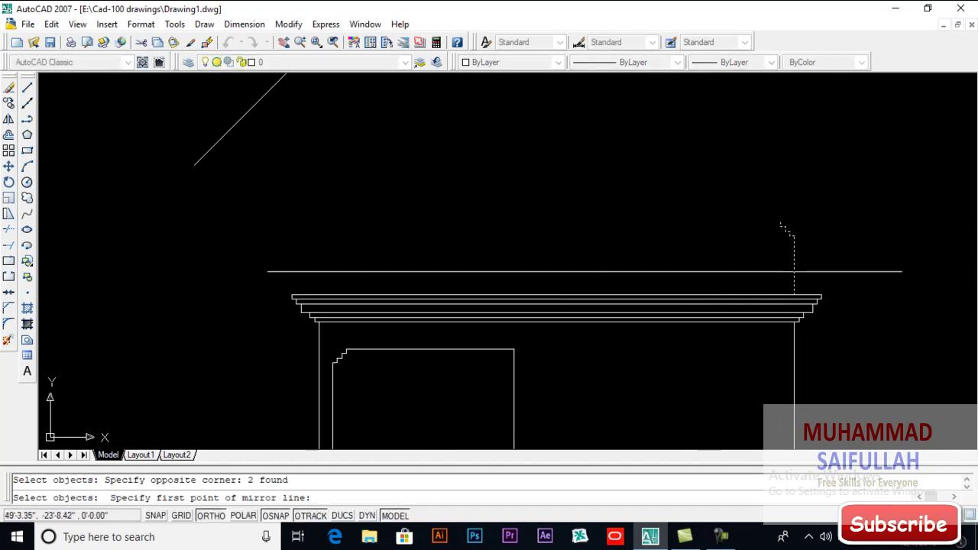
left_click(556, 295)
left_click(548, 249)
key("Return")
middle_click_drag(498, 264, 487, 255)
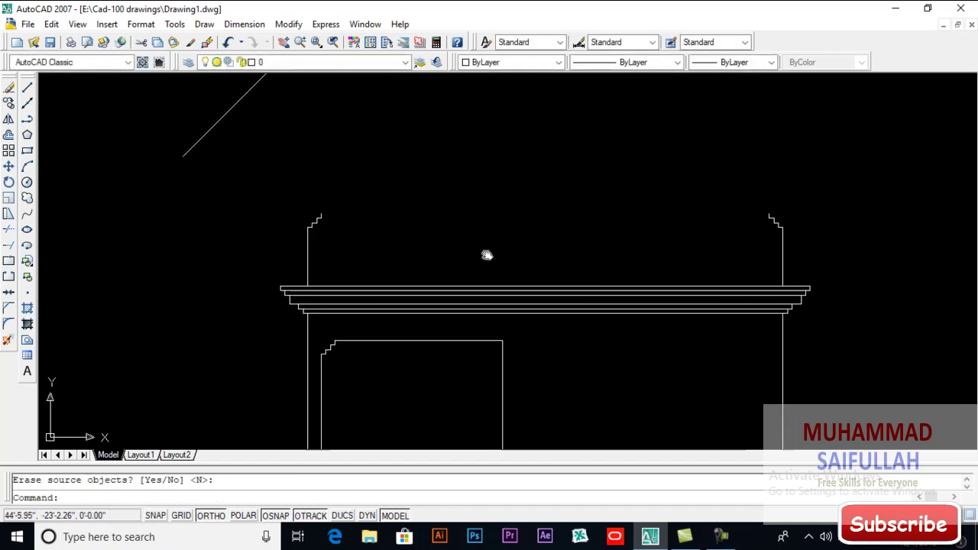
Step: Draw a horizontal line closing the parapet's top edge across its full width
type("l")
key("Return")
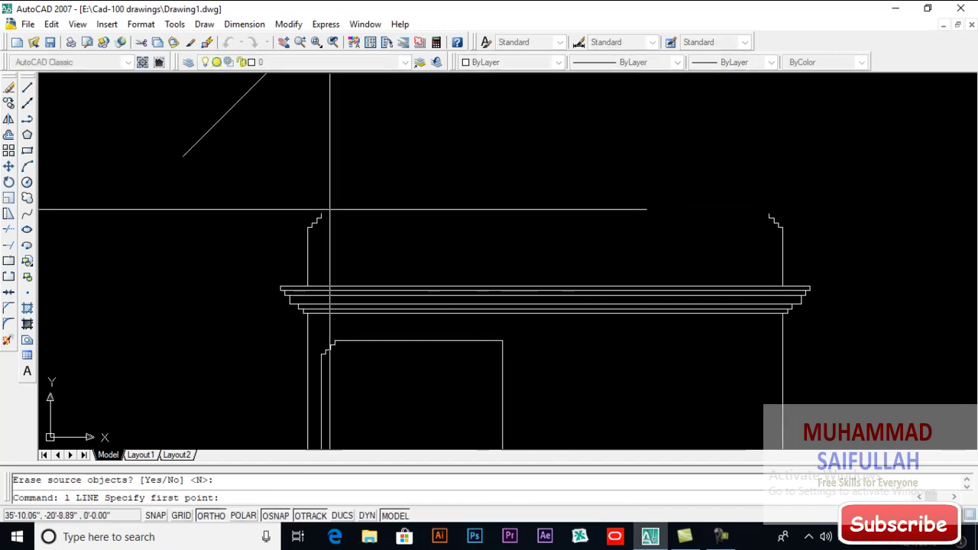
left_click(322, 213)
left_click(770, 214)
key("Return")
scroll(489, 207, "down", 4)
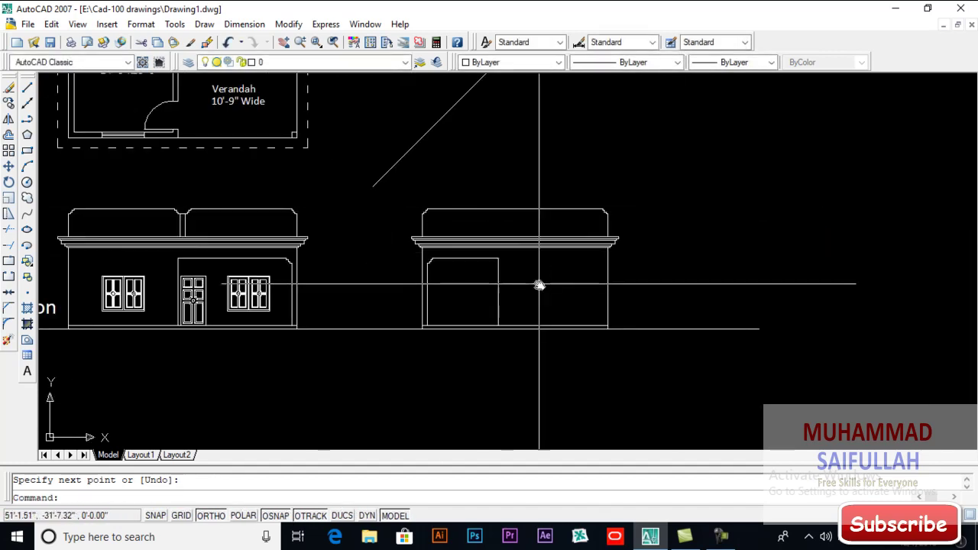
middle_click_drag(540, 285, 547, 304)
scroll(509, 236, "up", 2)
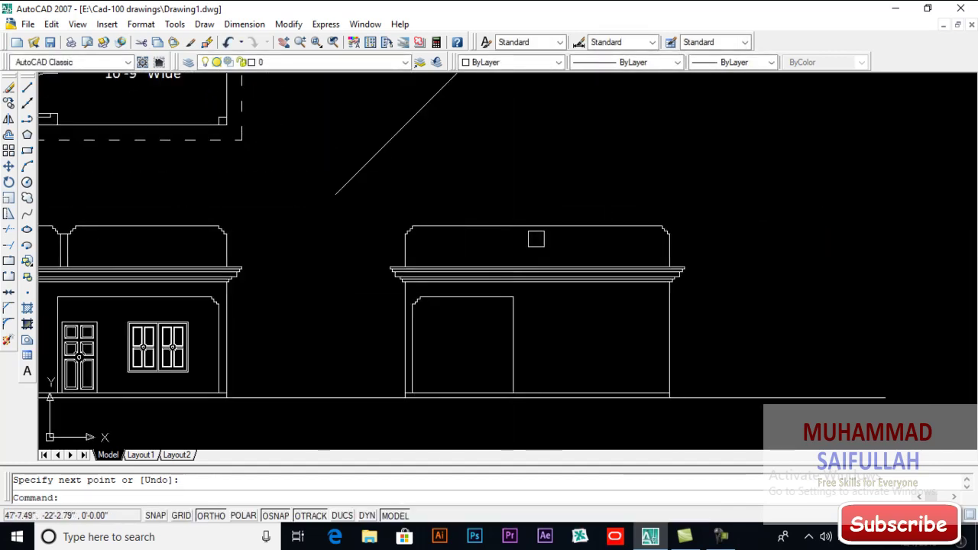
scroll(535, 239, "up", 3)
Step: Draw a vertical centre line down through the parapet from its midpoint
type("l")
key("Return")
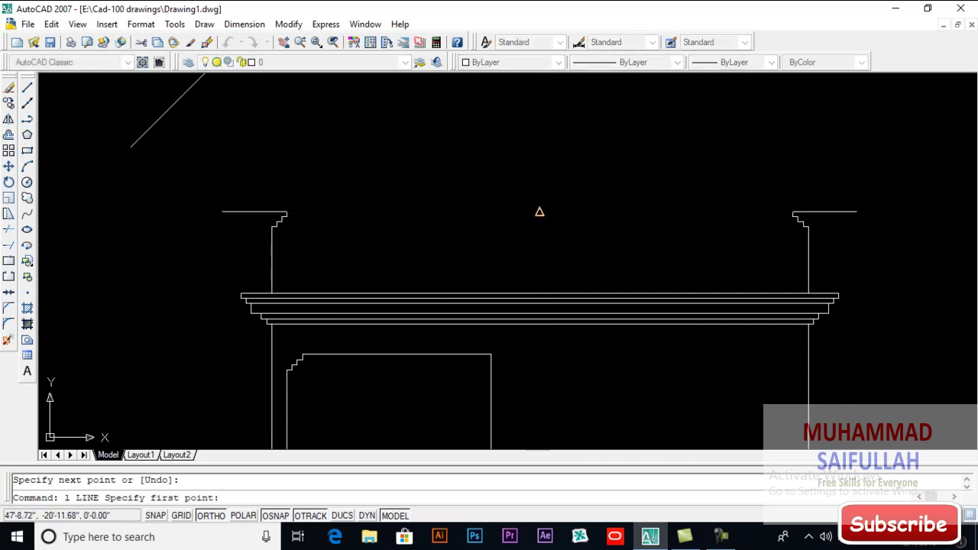
left_click(539, 211)
left_click(539, 293)
key("Return")
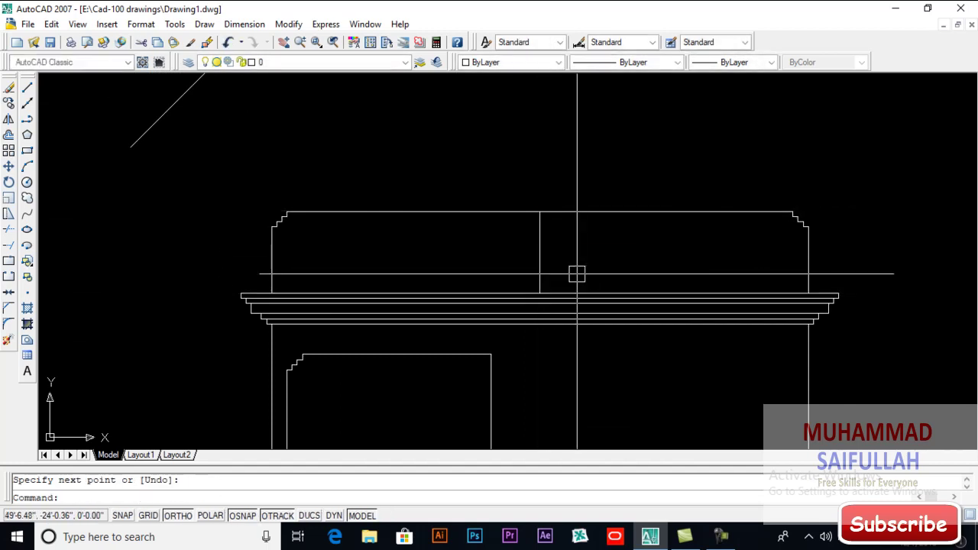
Step: Offset the centre line 4.5 to both sides, then delete the original centre line
type("o")
key("Return")
type("4.5")
key("Return")
left_click(540, 267)
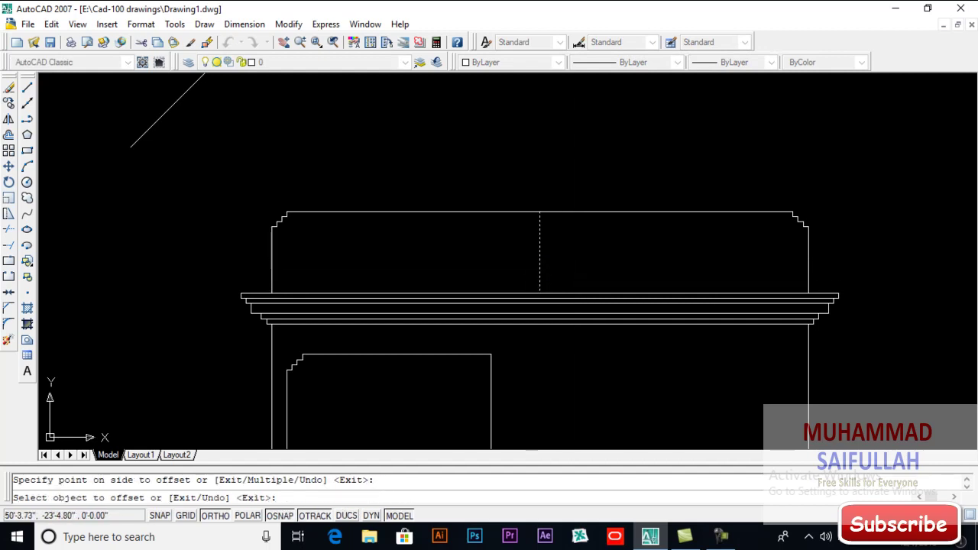
key("Return")
scroll(538, 238, "up", 2)
left_click(541, 229)
key("Delete")
scroll(484, 236, "down", 2)
scroll(373, 236, "up", 2)
Step: Copy the stepped parapet end profile onto the pier line
type("c")
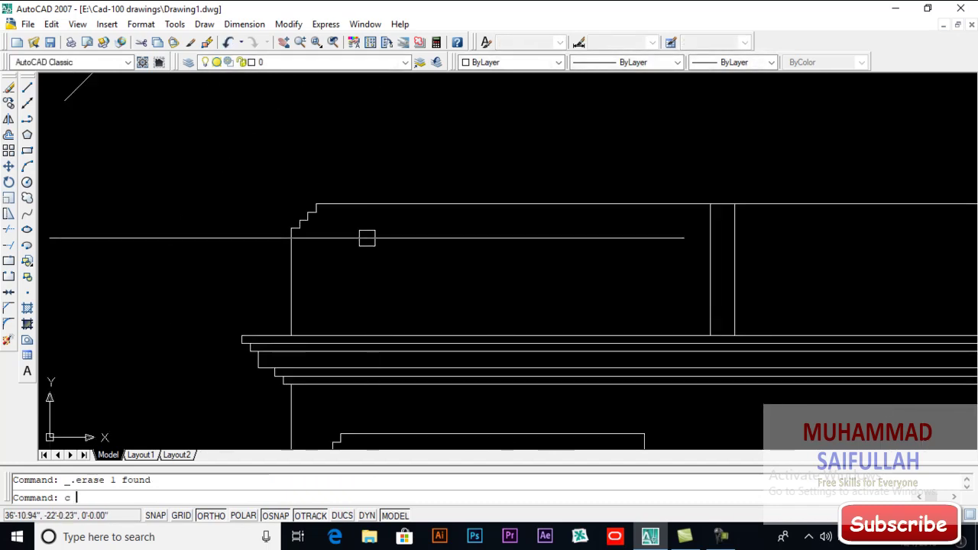
type("o")
key("Return")
scroll(309, 229, "up", 3)
left_click(271, 229)
scroll(286, 240, "down", 2)
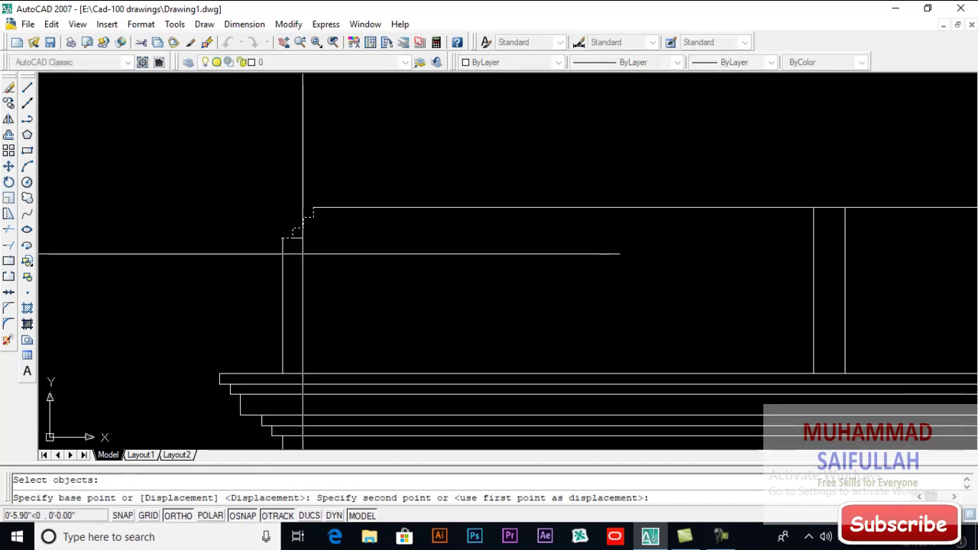
scroll(655, 229, "up", 3)
left_click(686, 224)
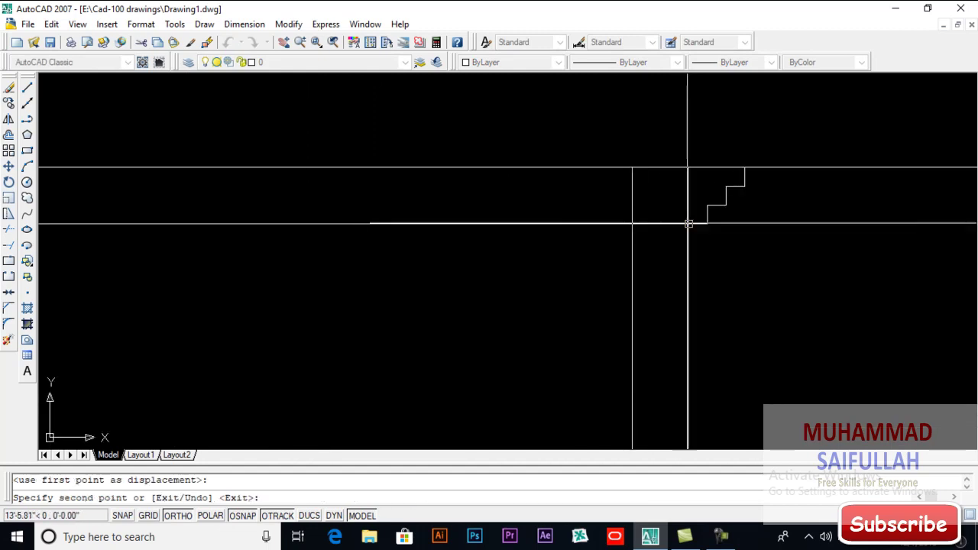
key("Return")
Step: Mirror the copied stepped profile about the pier centre, keeping the original
type("mi")
key("Return")
left_click(721, 207)
key("Return")
left_click(339, 167)
left_click(666, 125)
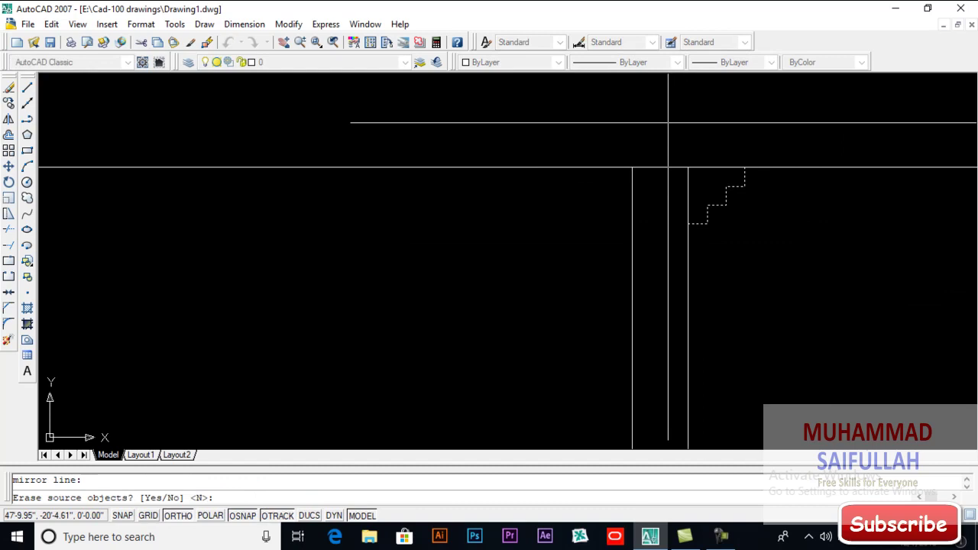
key("Return")
Step: Trim away the parapet top line between the two stepped profiles
type("tr")
key("Return")
key("Return")
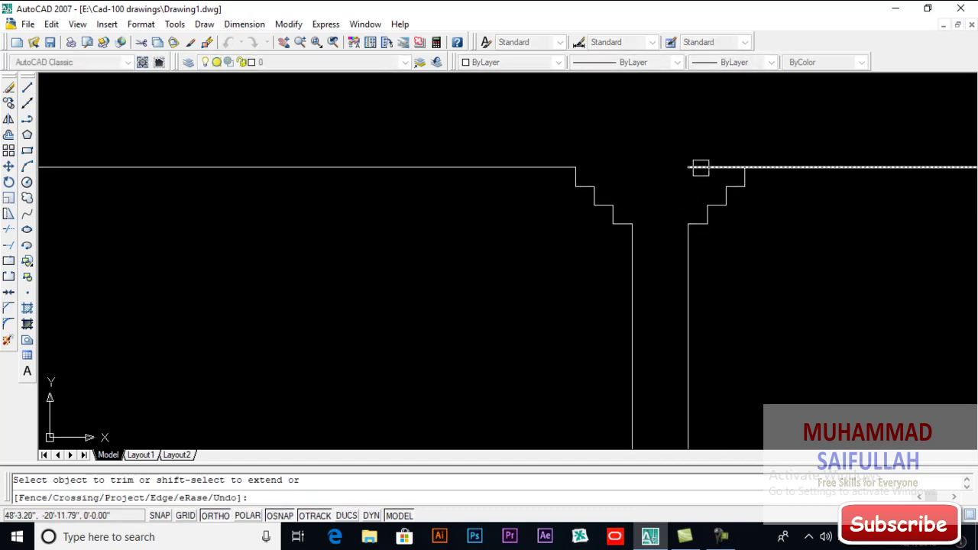
left_click(701, 168)
key("Return")
Step: Draw a line joining the bottom corners of the two steps
type("l")
key("Return")
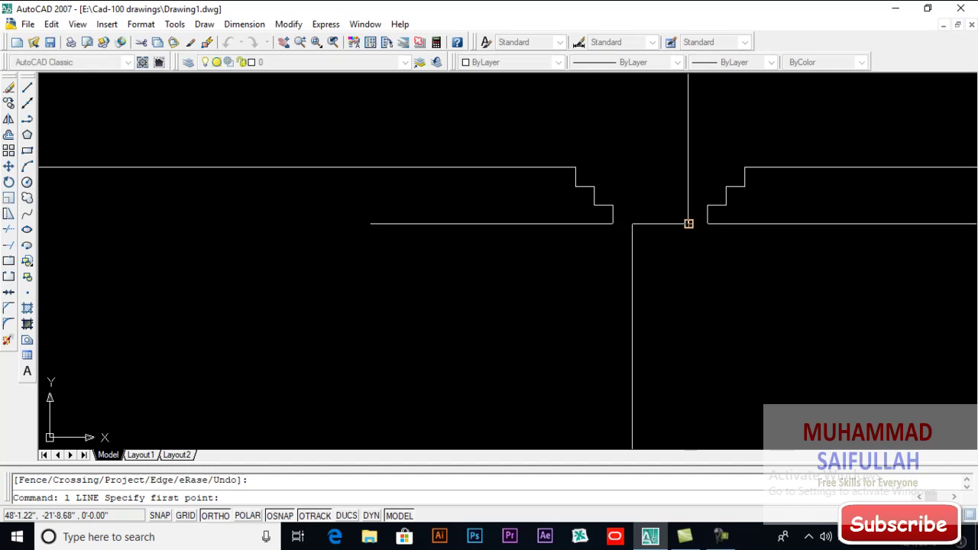
left_click(688, 224)
left_click(614, 224)
key("Return")
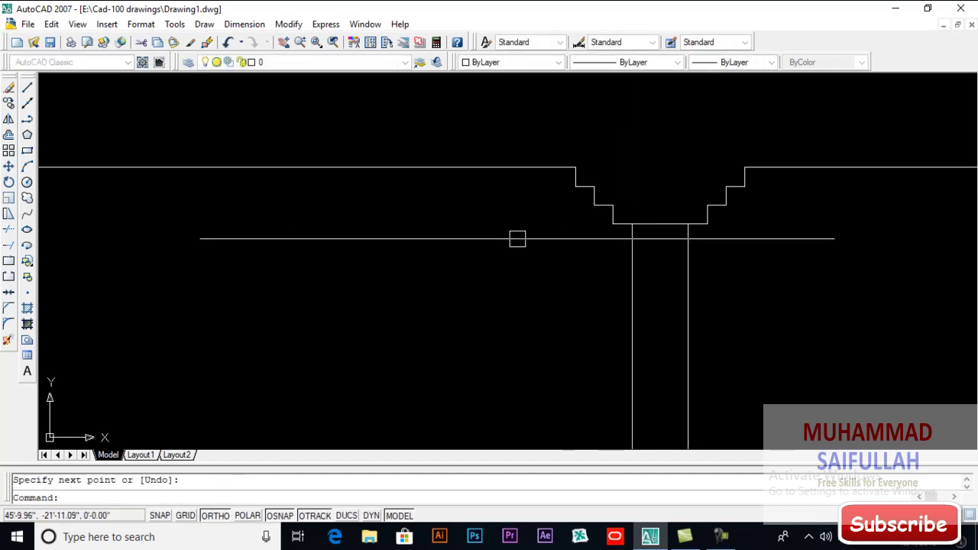
scroll(518, 238, "down", 5)
scroll(531, 220, "down", 2)
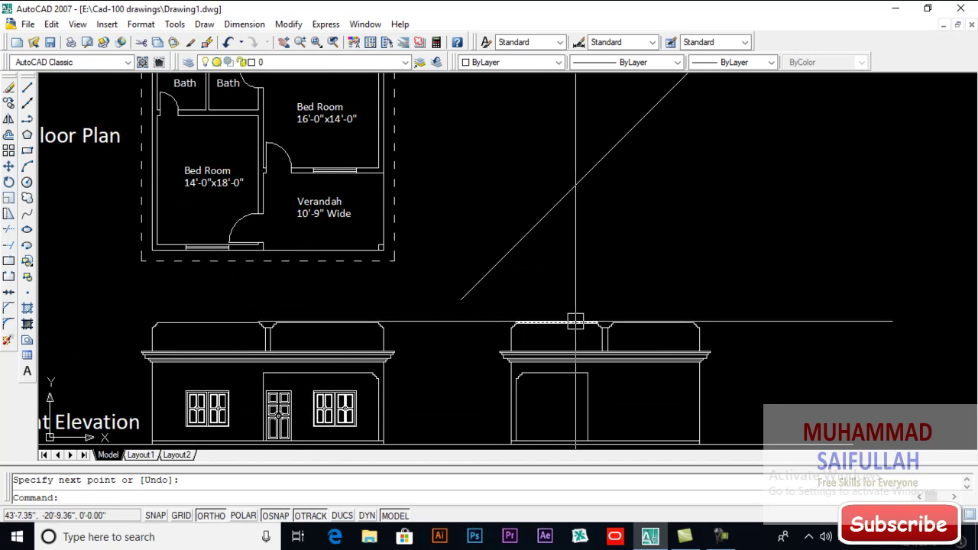
Step: Start a projection line at the verandah door opening's corner on the floor plan
middle_click_drag(501, 328, 512, 299)
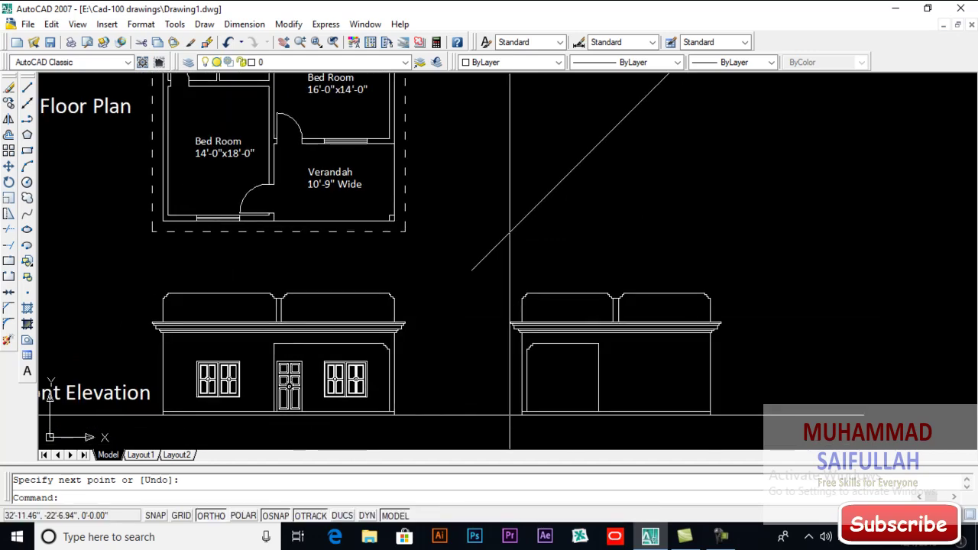
scroll(260, 200, "up", 5)
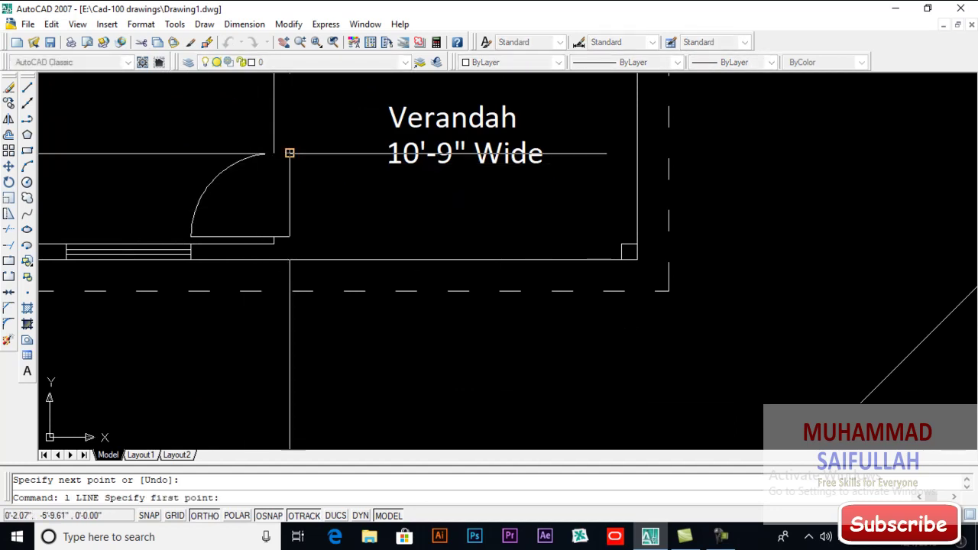
left_click(289, 153)
scroll(288, 153, "down", 6)
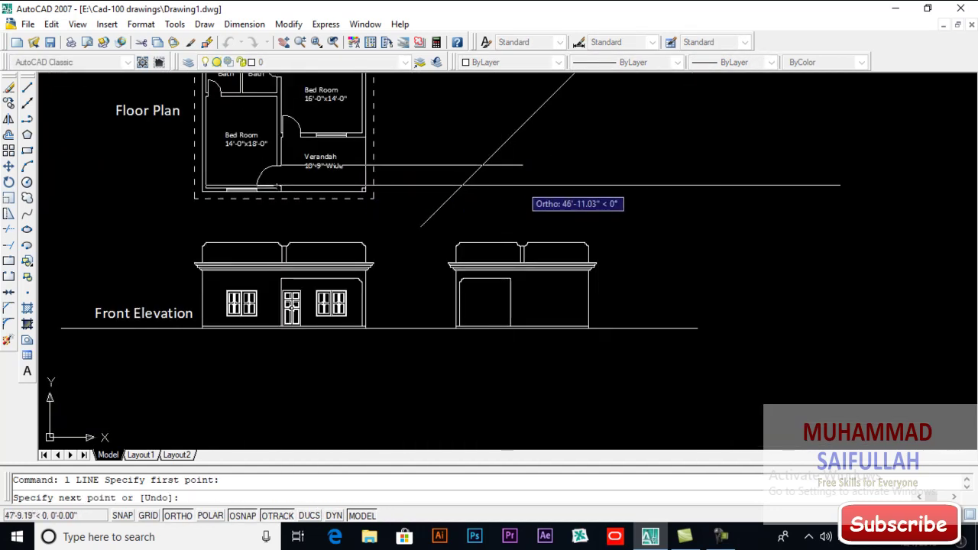
Step: Extend horizontal projection lines from the door edges past the 45° line
key("Return")
scroll(260, 179, "up", 6)
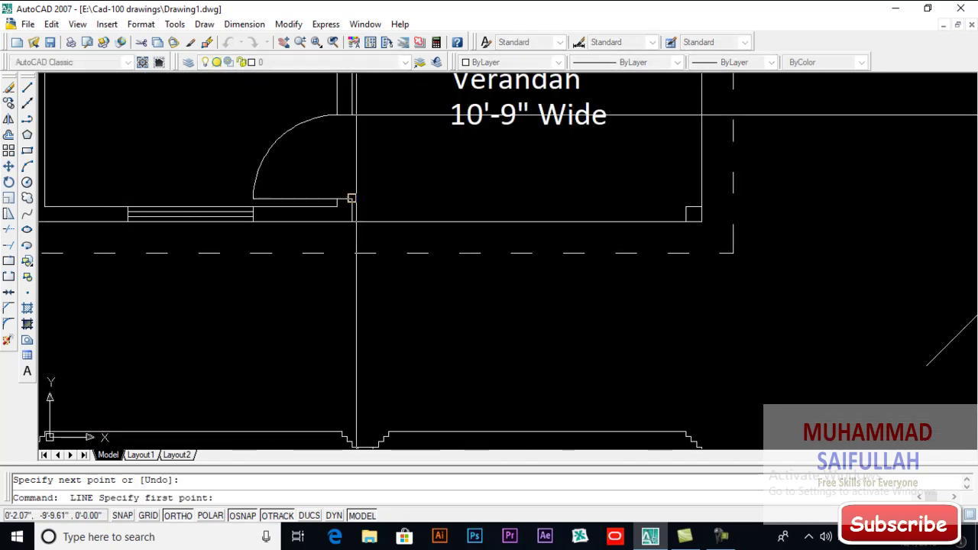
scroll(344, 199, "down", 6)
left_click(462, 226)
key("Return")
middle_click_drag(455, 299, 626, 198)
scroll(589, 168, "up", 3)
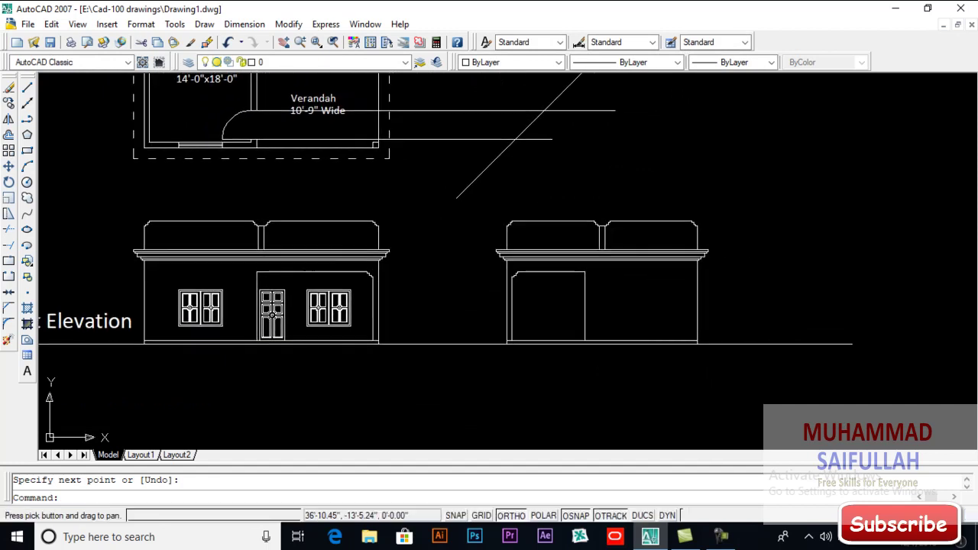
Step: Drop vertical lines from the two 45° intersections down to the side elevation's base
key("Return")
left_click(515, 139)
scroll(525, 292, "up", 3)
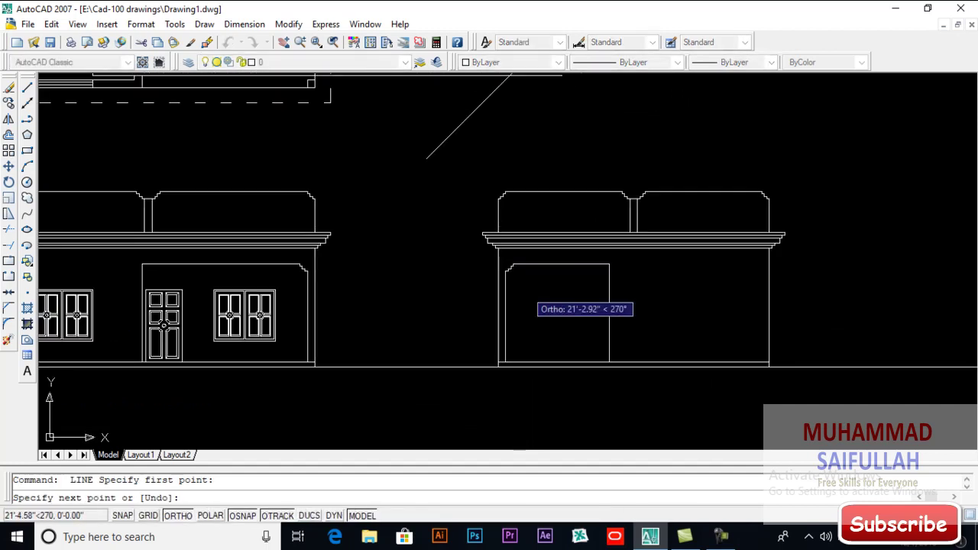
scroll(503, 374, "up", 2)
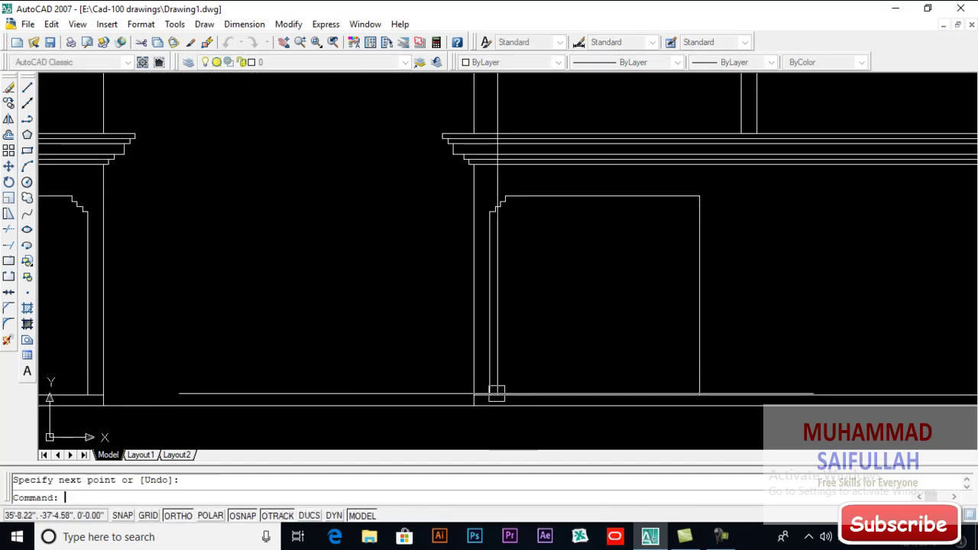
scroll(496, 393, "down", 4)
key("Return")
left_click(533, 135)
scroll(535, 397, "up", 4)
left_click(544, 406)
key("Return")
scroll(616, 280, "down", 2)
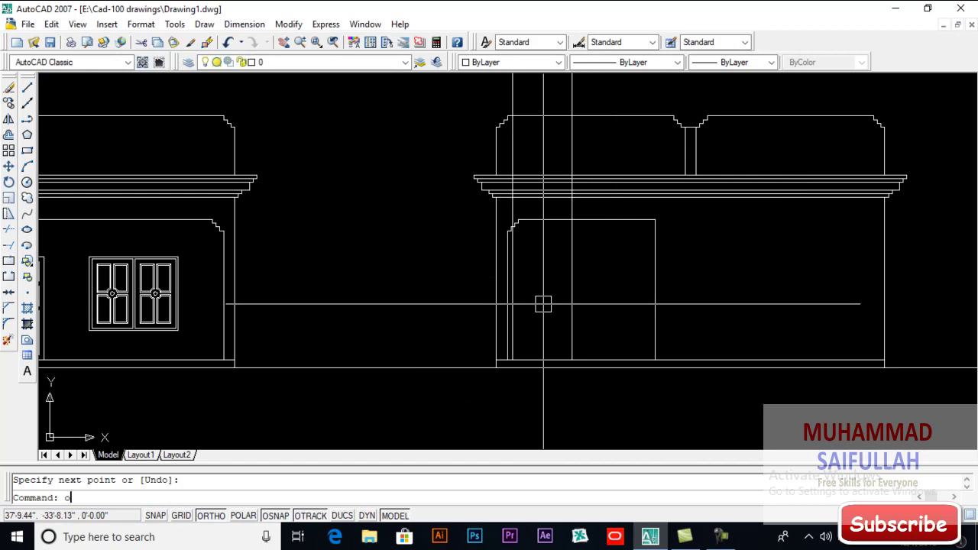
Step: Offset the side elevation's base line 7' upward for the door head
type("o")
key("Return")
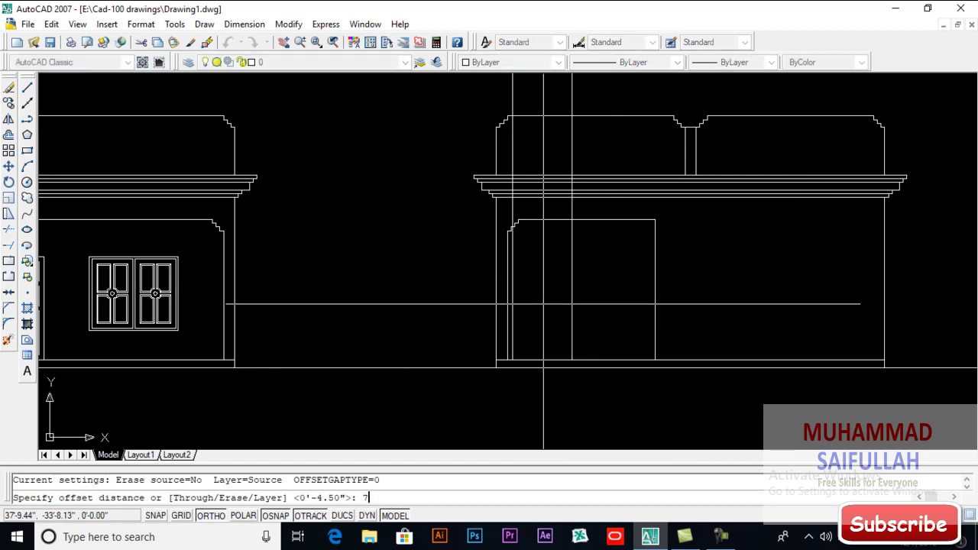
type("7'")
key("Return")
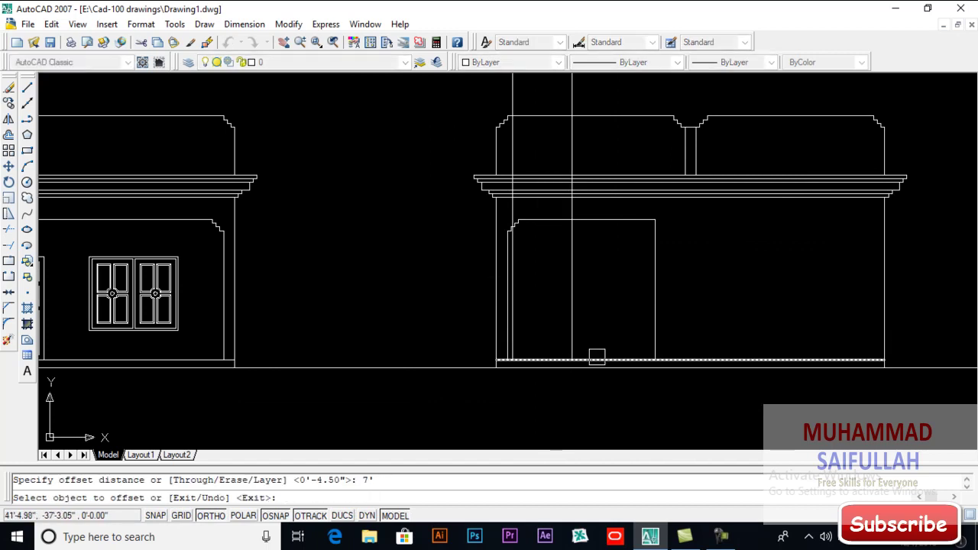
left_click(596, 357)
left_click(609, 297)
key("Return")
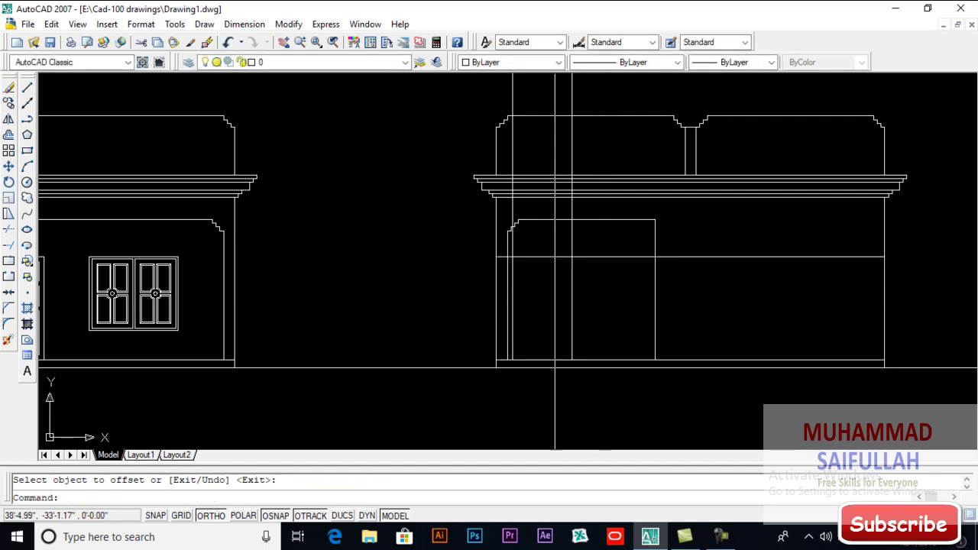
key("Return")
scroll(549, 295, "up", 1)
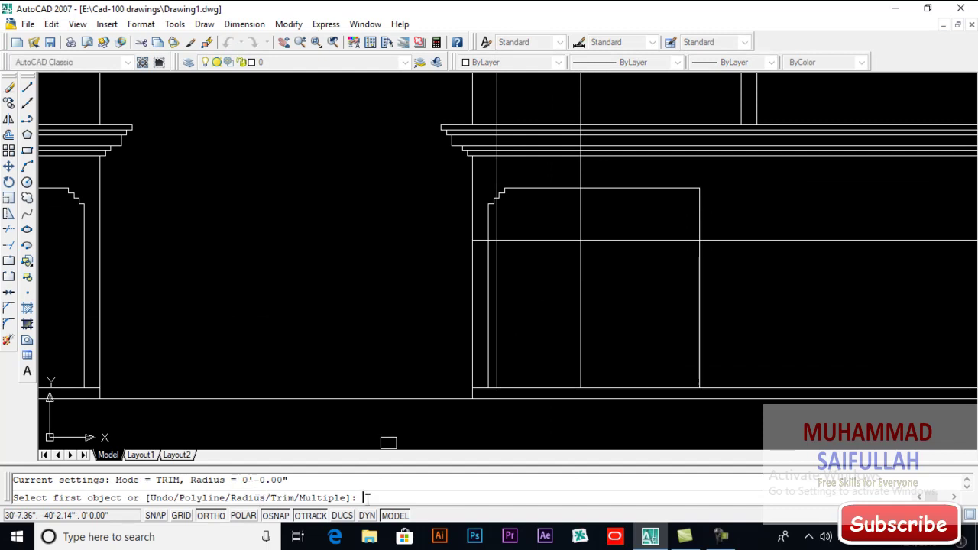
Step: Fillet the door's left and right edges to the 7' head line at zero radius
key("Escape")
type("f")
key("Return")
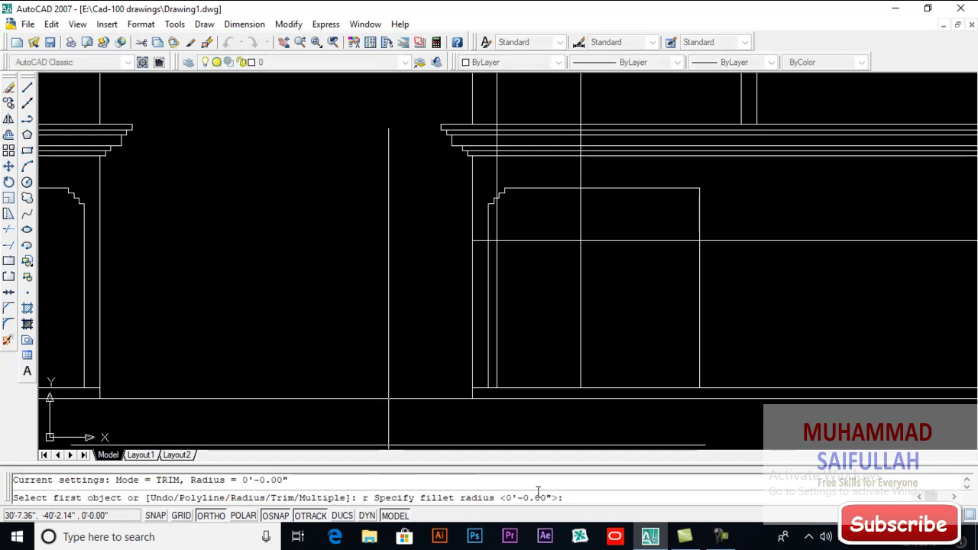
key("Return")
left_click(499, 258)
left_click(540, 242)
key("Return")
left_click(559, 243)
left_click(579, 266)
Step: Delete the two leftover verandah projection lines on the floor plan
scroll(580, 266, "down", 2)
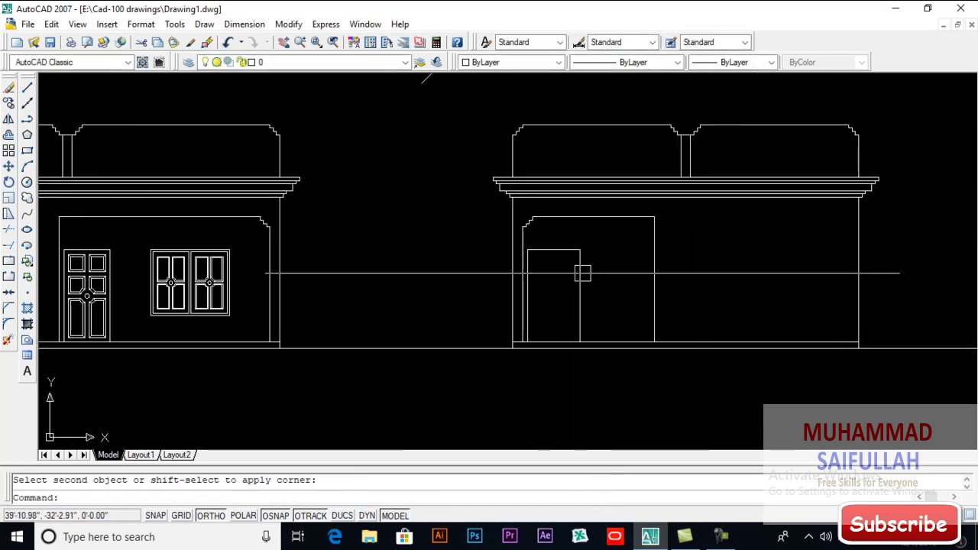
mouse_move(654, 341)
middle_mouse_down()
mouse_move(733, 299)
mouse_move(725, 328)
middle_mouse_up()
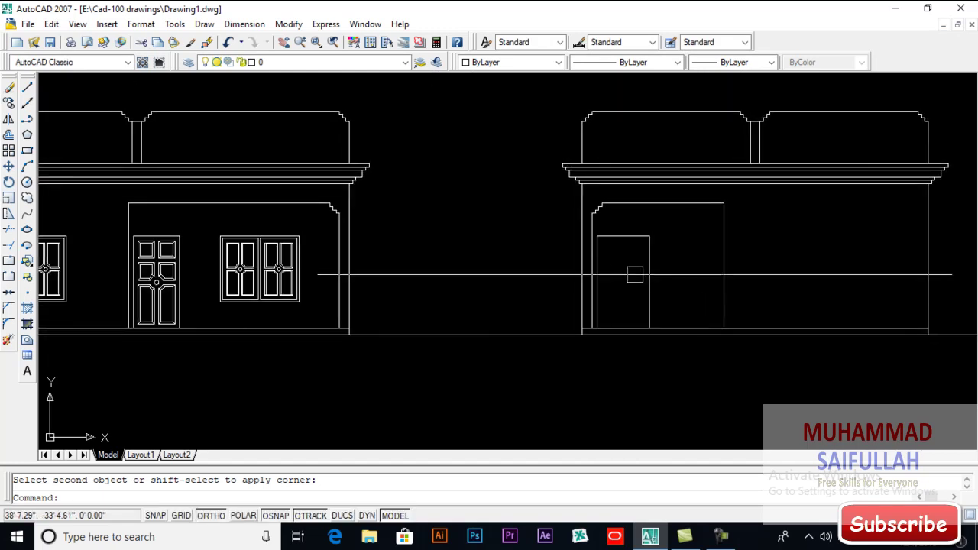
left_click(519, 280)
scroll(520, 281, "down", 1)
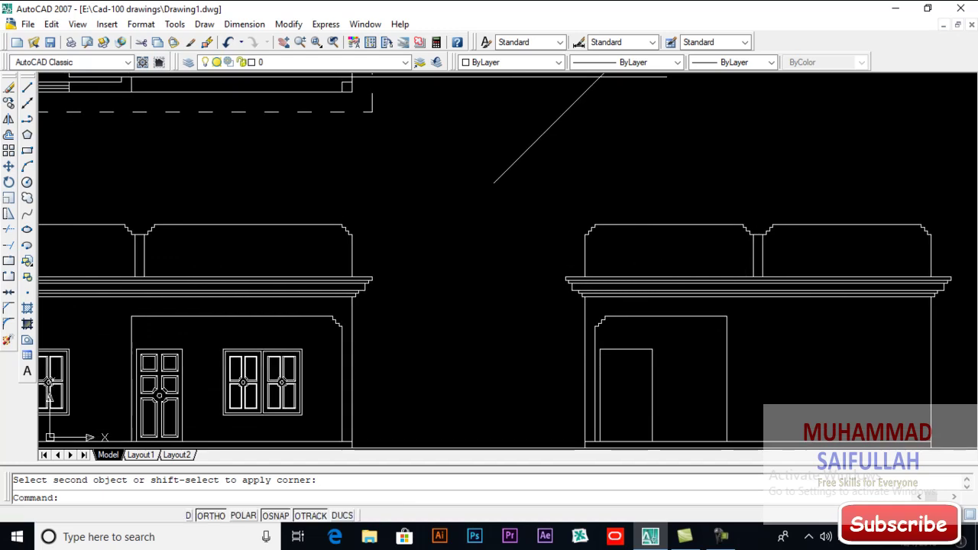
middle_click_drag(534, 151, 535, 201)
left_click(505, 169)
left_click(507, 140)
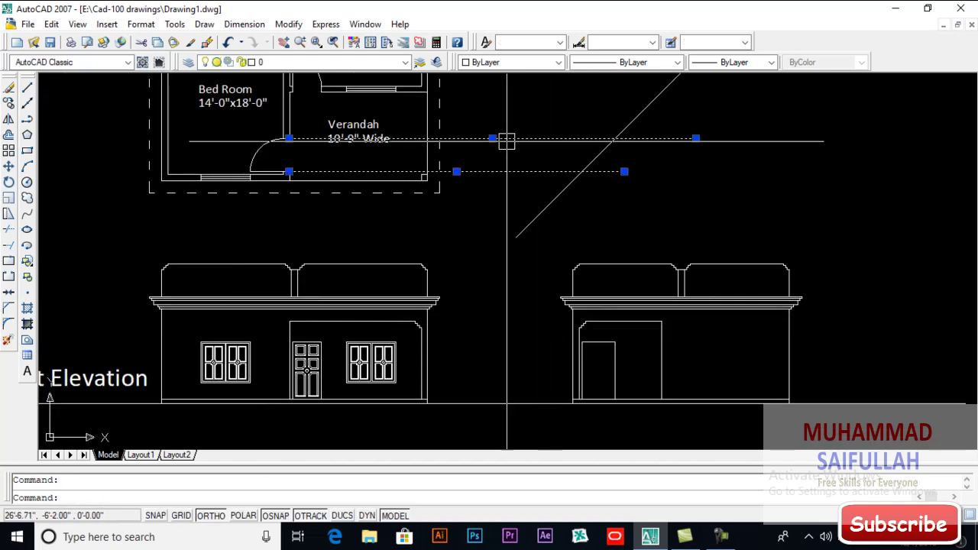
key("Delete")
middle_click_drag(334, 158, 340, 218)
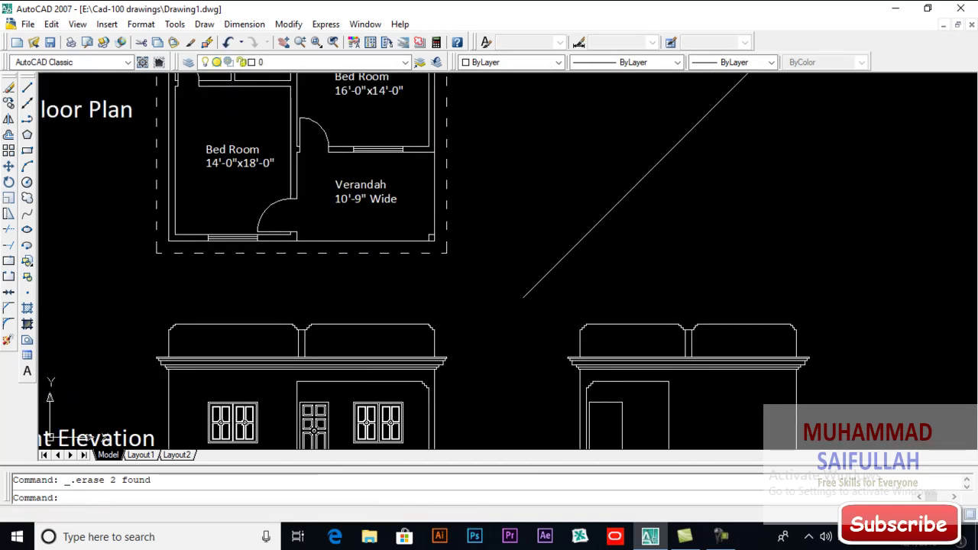
middle_click_drag(321, 256, 320, 172)
middle_click_drag(306, 412, 317, 269)
scroll(294, 319, "up", 3)
Step: Copy the front elevation's panelled door into the side elevation's doorway
type("c")
scroll(317, 268, "up", 2)
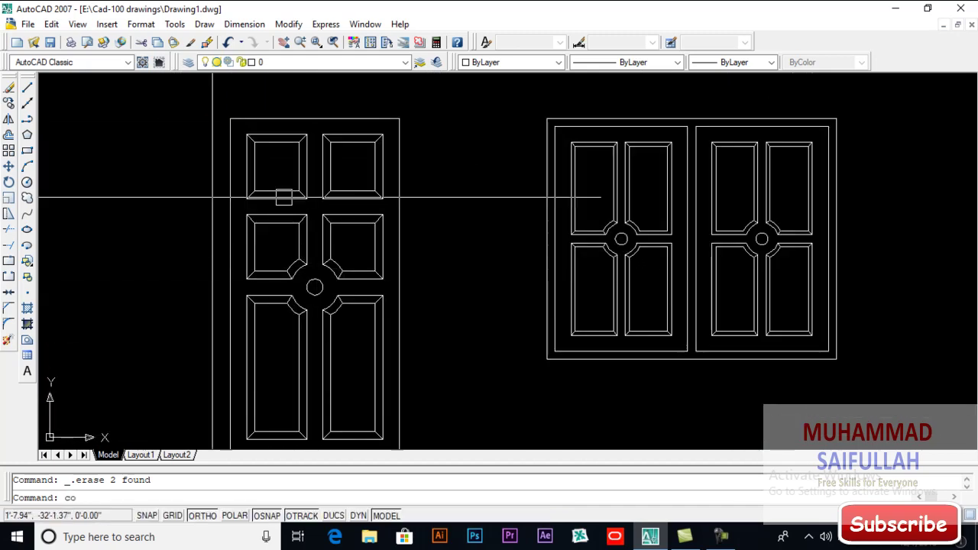
type("o")
key("Return")
scroll(244, 138, "up", 3)
scroll(272, 178, "down", 4)
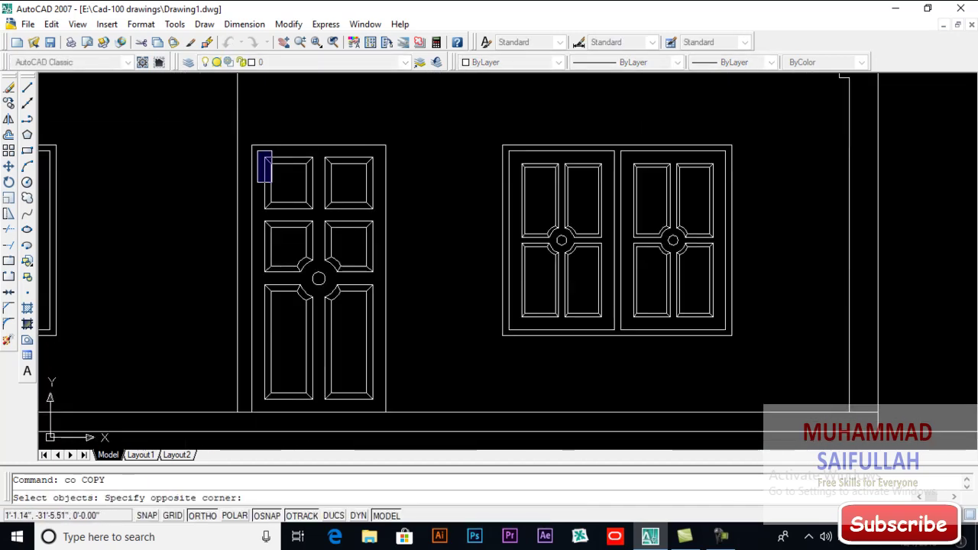
left_click(382, 404)
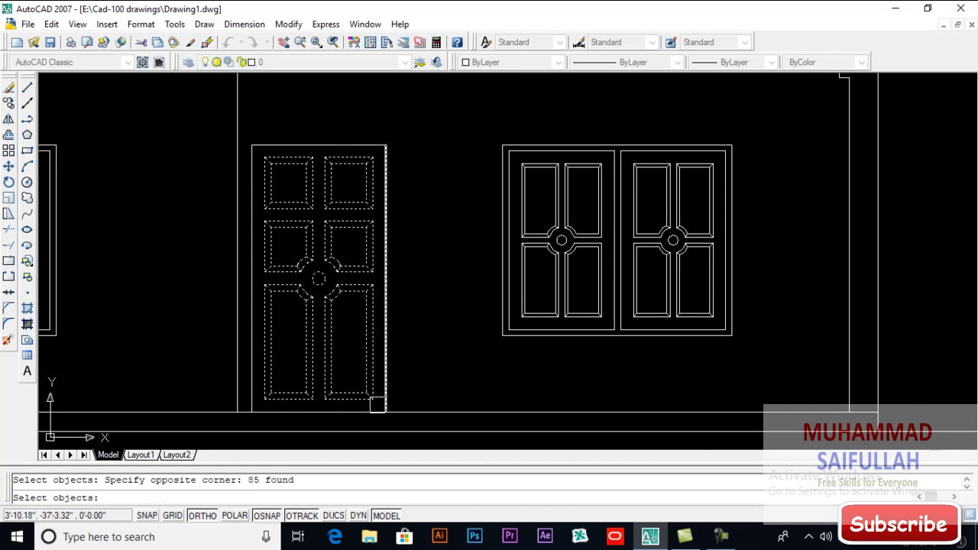
scroll(263, 402, "up", 3)
scroll(237, 424, "up", 2)
key("Return")
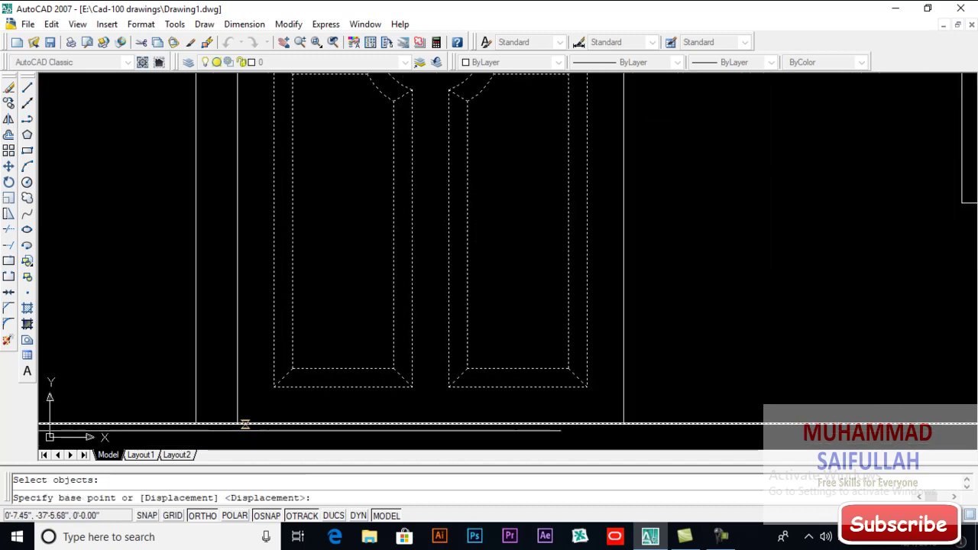
left_click(237, 424)
scroll(351, 338, "down", 12)
scroll(351, 338, "up", 12)
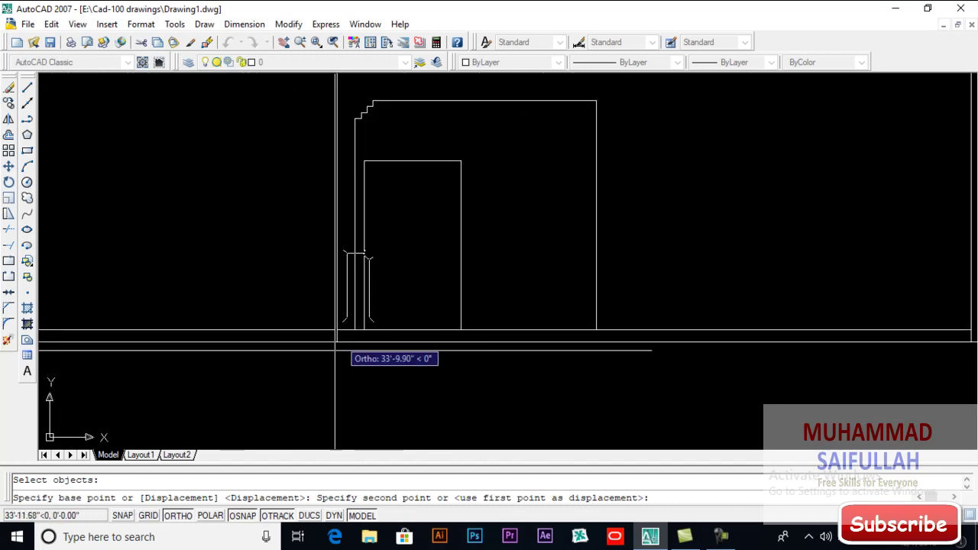
left_click(400, 326)
scroll(400, 326, "down", 5)
key("Return")
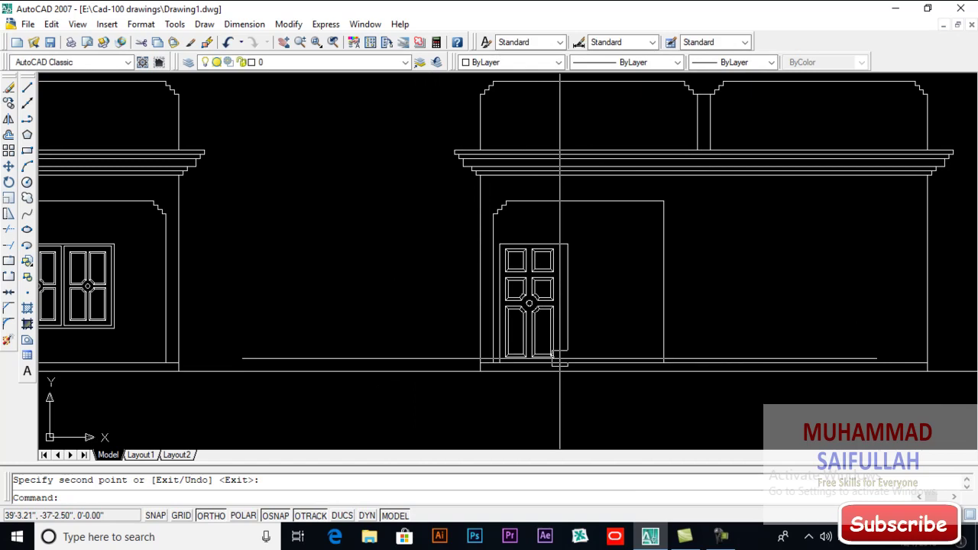
Step: Window-select the whole copied door in the side doorway
scroll(516, 364, "up", 3)
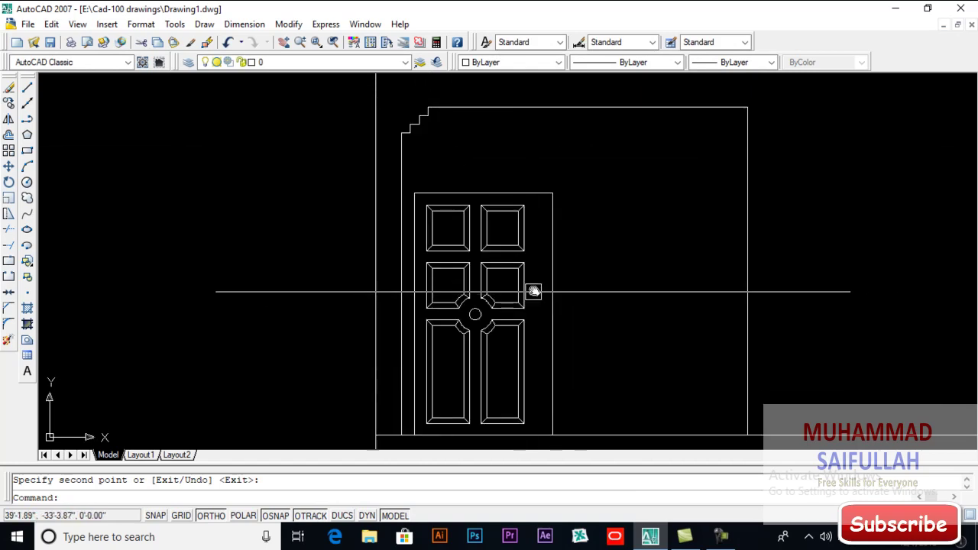
scroll(528, 253, "down", 4)
middle_click_drag(138, 273, 377, 280)
scroll(344, 280, "up", 4)
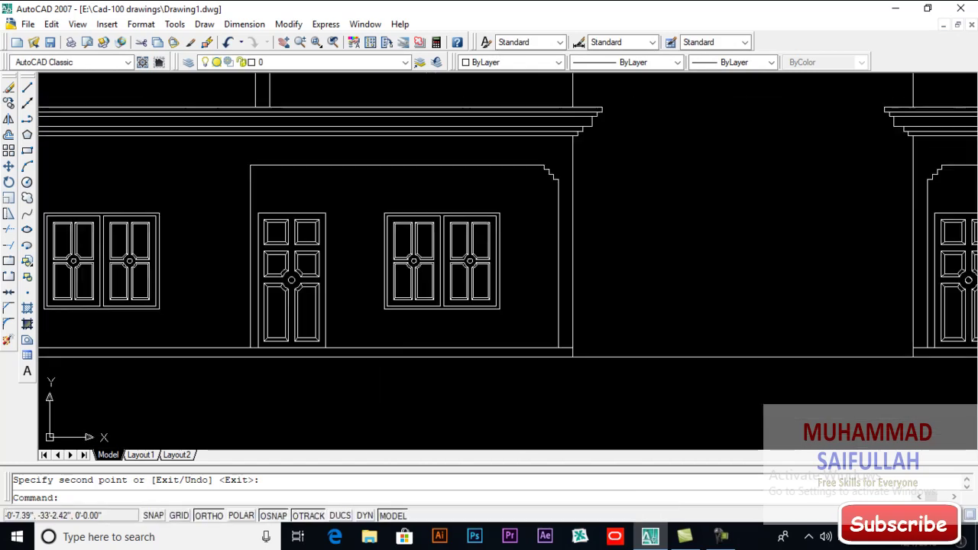
middle_click_drag(313, 269, 253, 245)
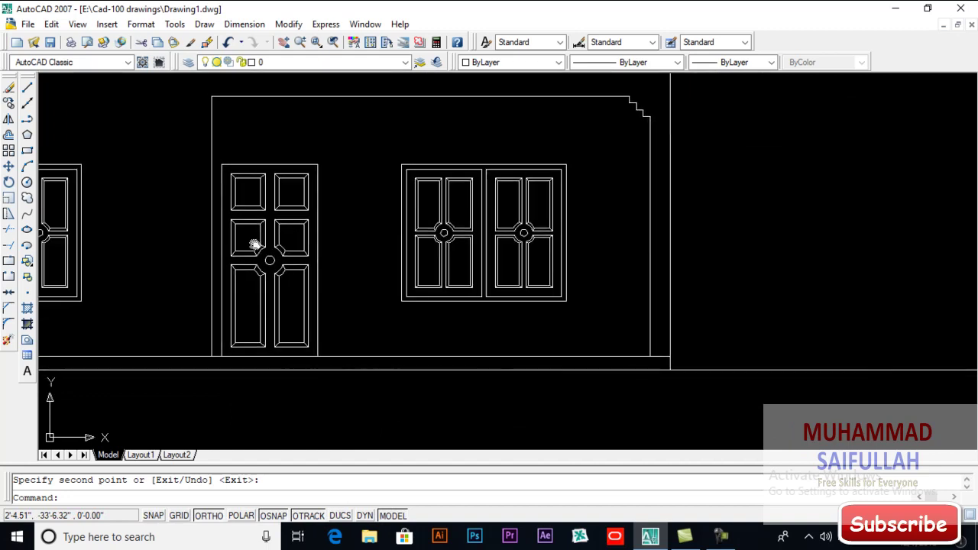
scroll(290, 260, "down", 2)
scroll(783, 233, "up", 3)
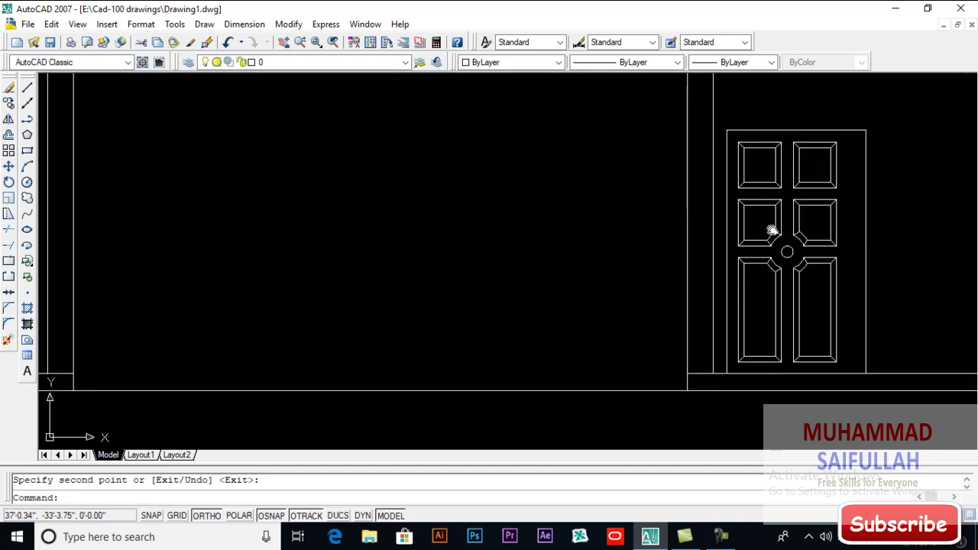
mouse_move(771, 228)
middle_mouse_down()
mouse_move(677, 232)
mouse_move(640, 202)
middle_mouse_up()
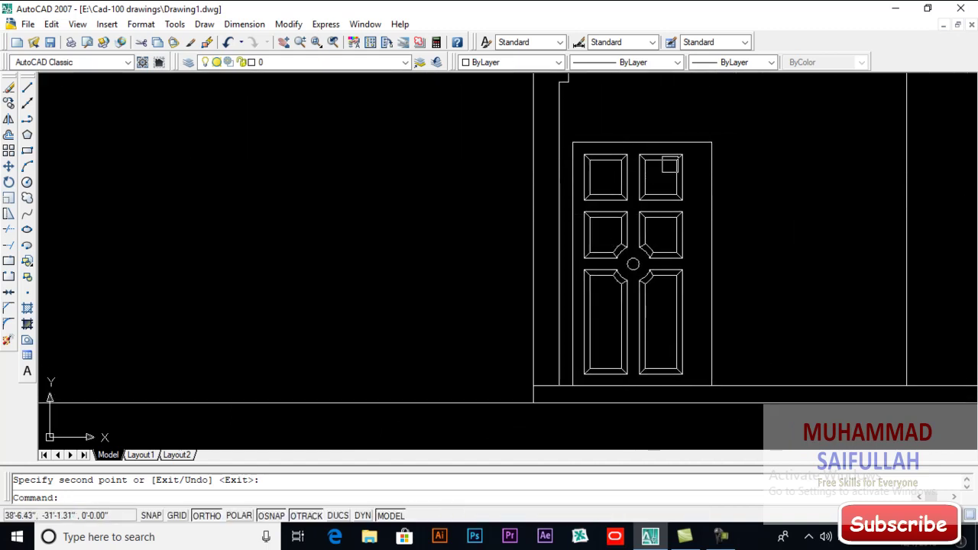
scroll(672, 159, "up", 1)
scroll(694, 149, "up", 1)
left_click(696, 151)
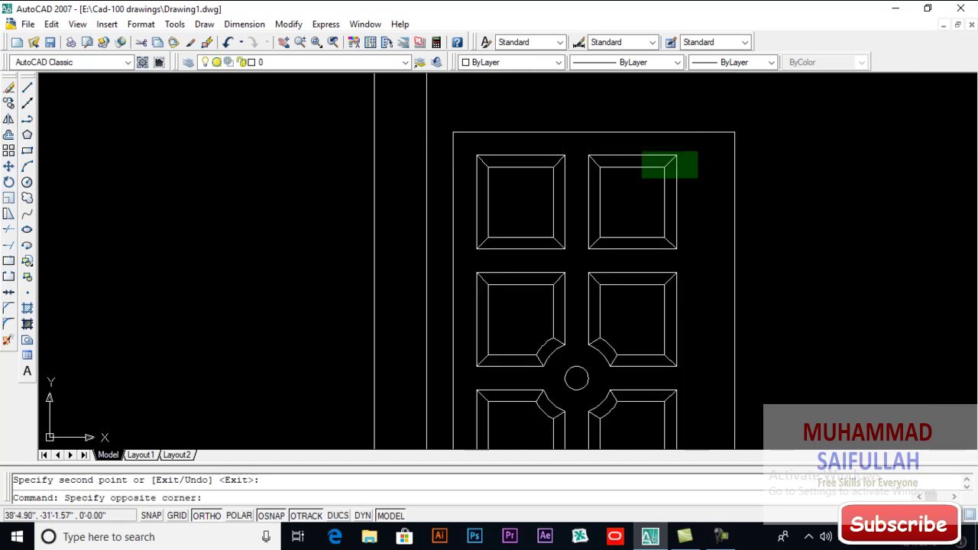
scroll(579, 212, "down", 2)
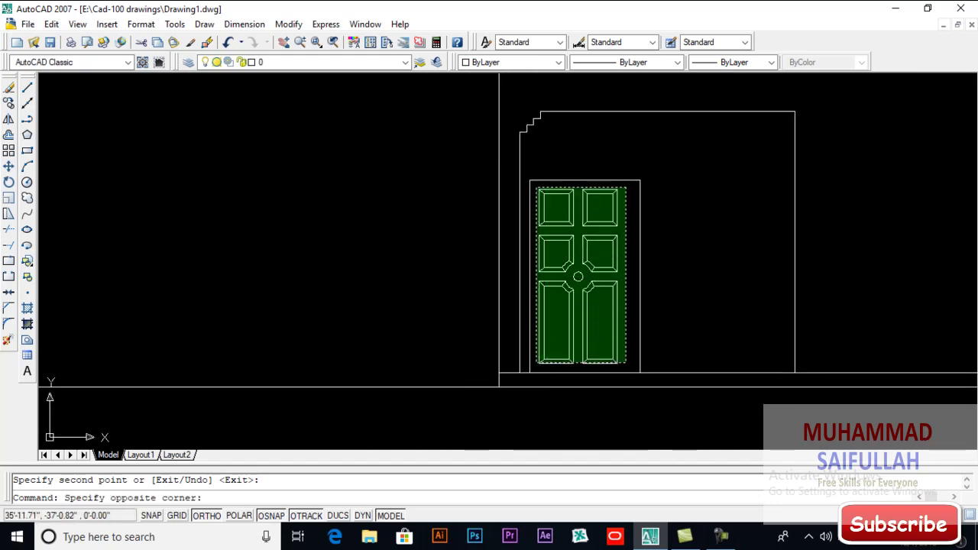
left_click(539, 365)
Step: Delete the copied door from the side doorway
key("Delete")
scroll(633, 236, "up", 2)
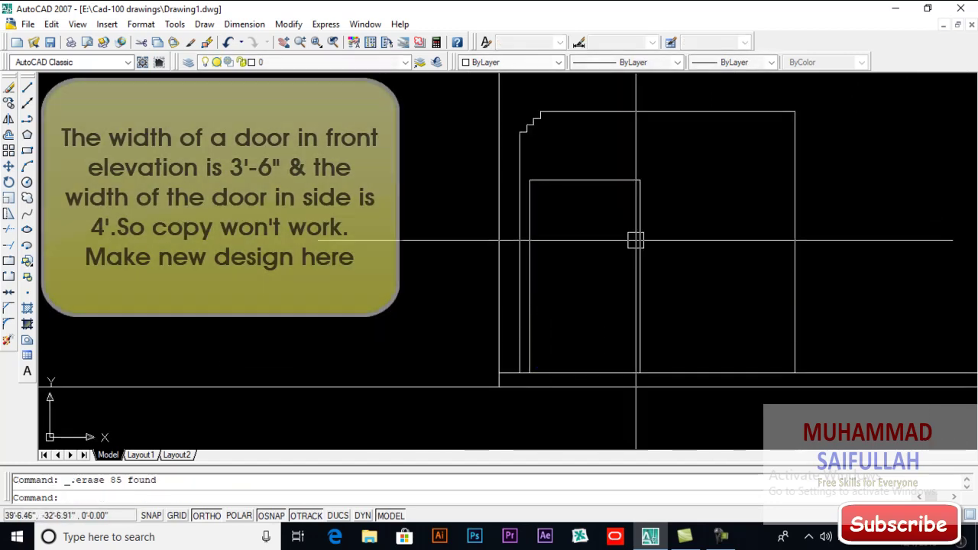
middle_click_drag(577, 255, 508, 239)
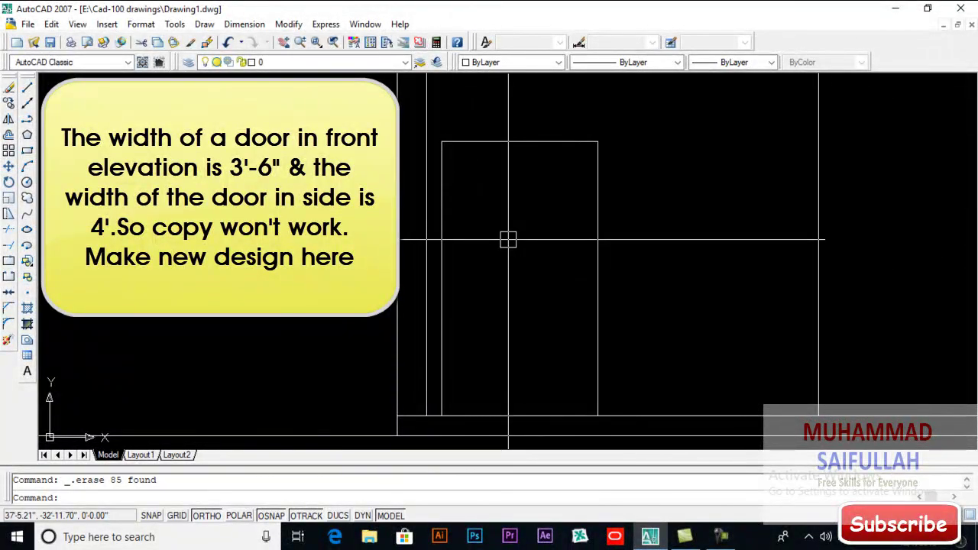
scroll(508, 239, "down", 2)
scroll(334, 262, "down", 2)
scroll(168, 223, "up", 3)
Step: Use DIST to measure the front door at 3'-6" and the side doorway at 4'-0"
type("di")
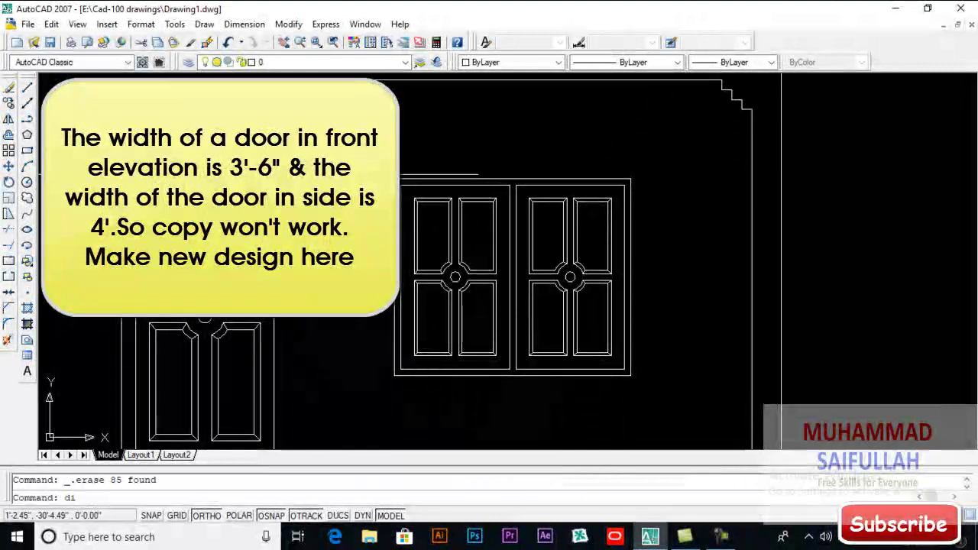
key("Return")
left_click(584, 174)
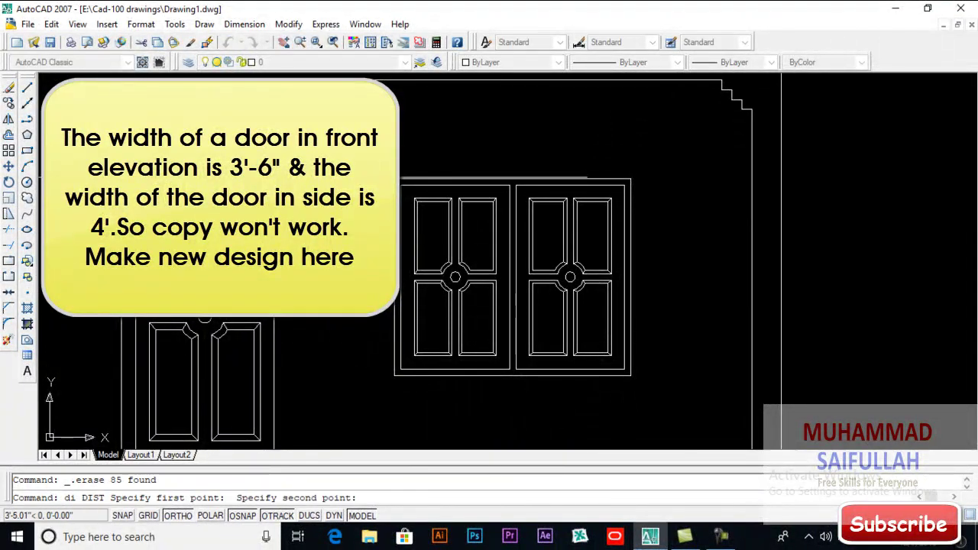
left_click(588, 178)
scroll(553, 211, "up", 4)
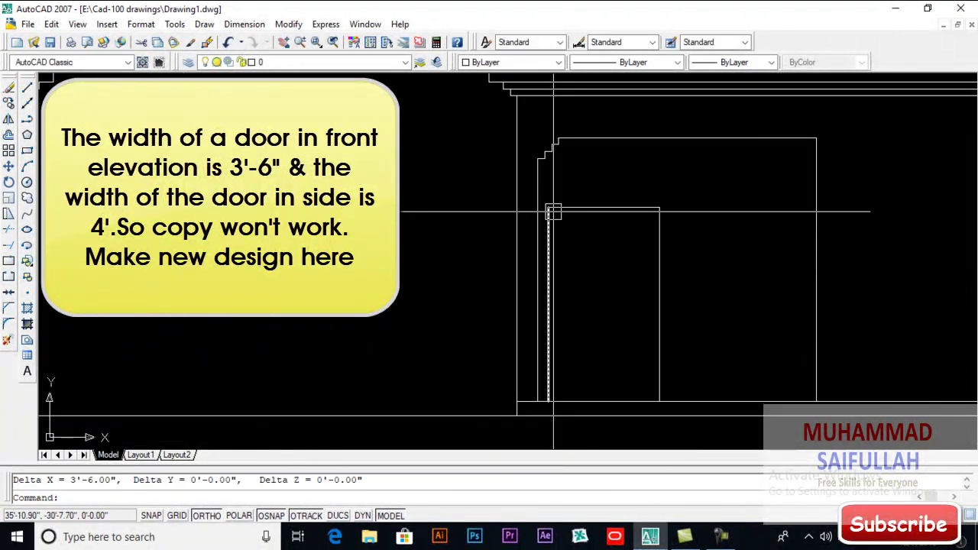
key("Return")
left_click(553, 212)
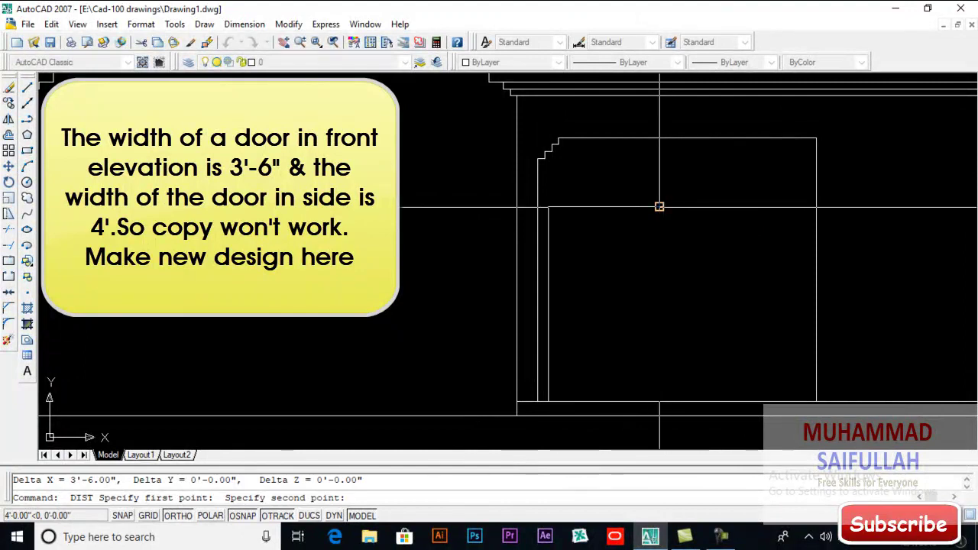
left_click(660, 206)
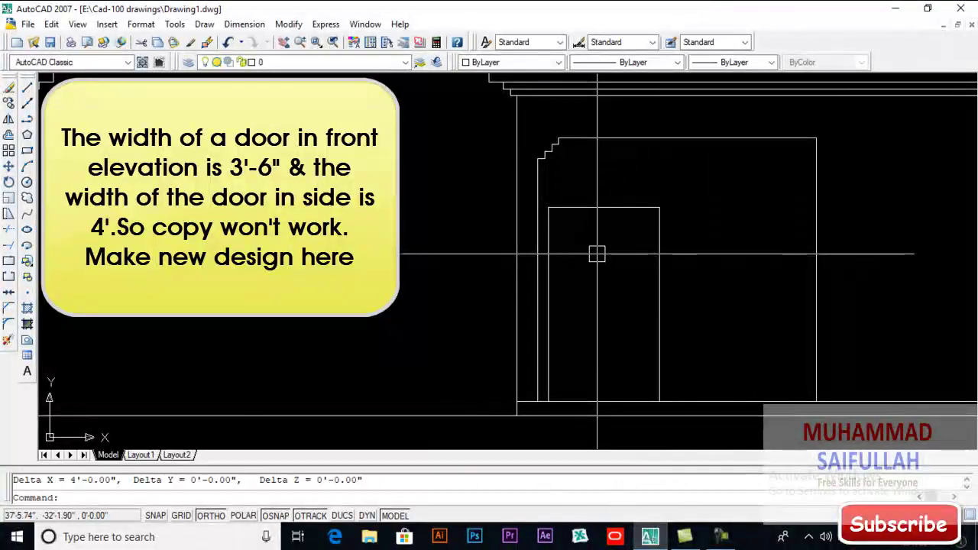
Step: Zoom and pan to centre the side elevation's doorway in view
scroll(597, 254, "down", 5)
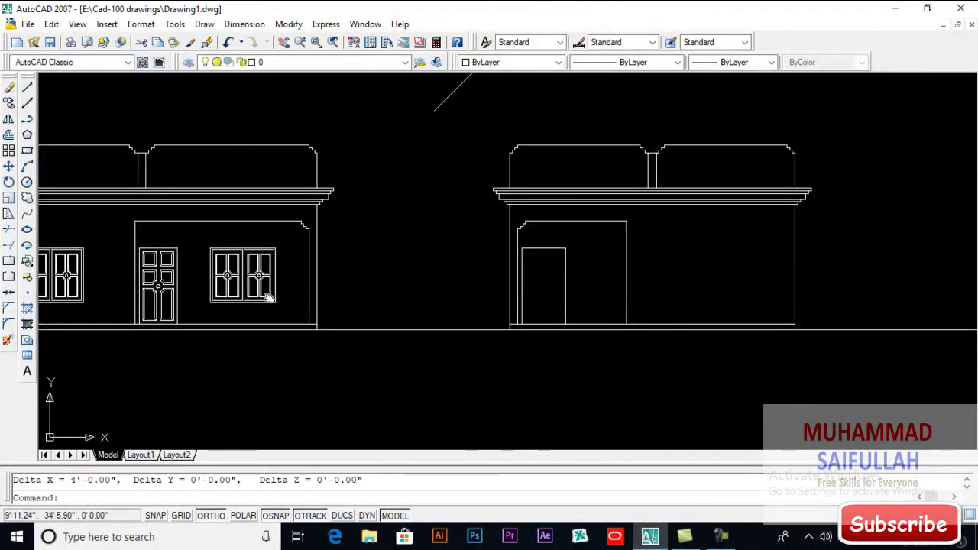
scroll(268, 298, "down", 2)
scroll(630, 330, "down", 2)
scroll(466, 223, "up", 5)
scroll(639, 328, "down", 5)
scroll(639, 328, "up", 2)
scroll(639, 325, "up", 3)
middle_click_drag(606, 308, 548, 252)
scroll(548, 250, "up", 2)
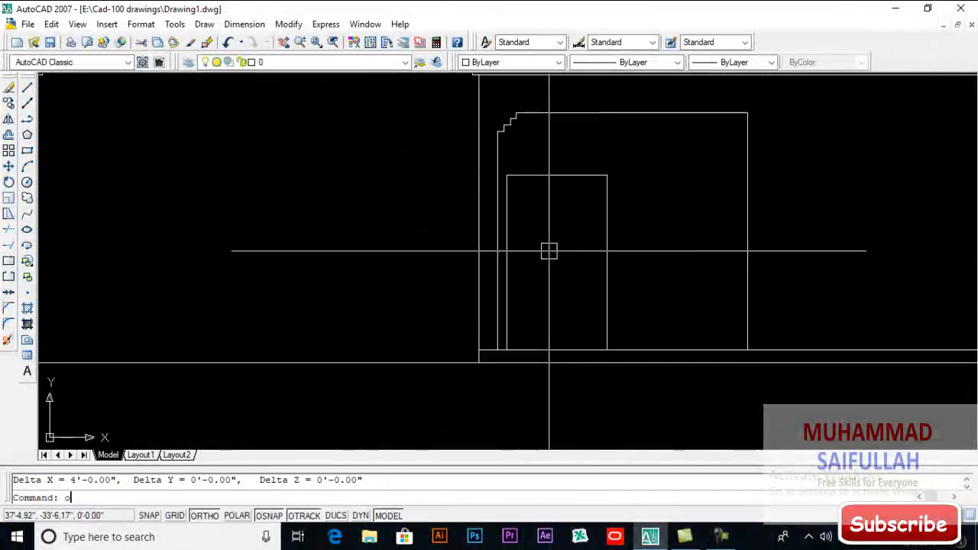
Step: Offset the door outline 4 inward and the doorway's bottom line upward
type("o")
key("Return")
type("4")
key("Return")
left_click(607, 240)
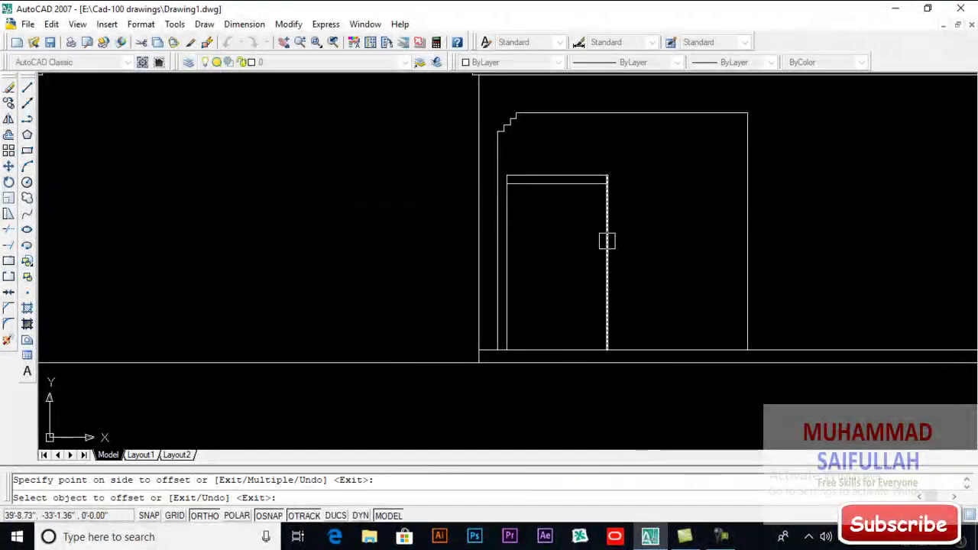
left_click(555, 347)
left_click(534, 350)
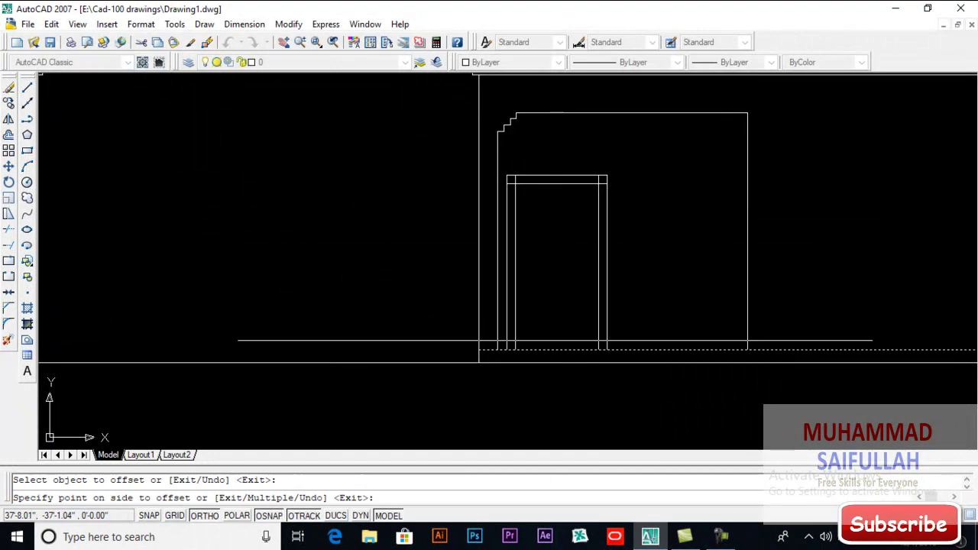
left_click(526, 336)
key("Return")
Step: Fillet the inner frame's bottom and top corners closed in multiple mode
scroll(527, 338, "up", 4)
type("f")
key("Return")
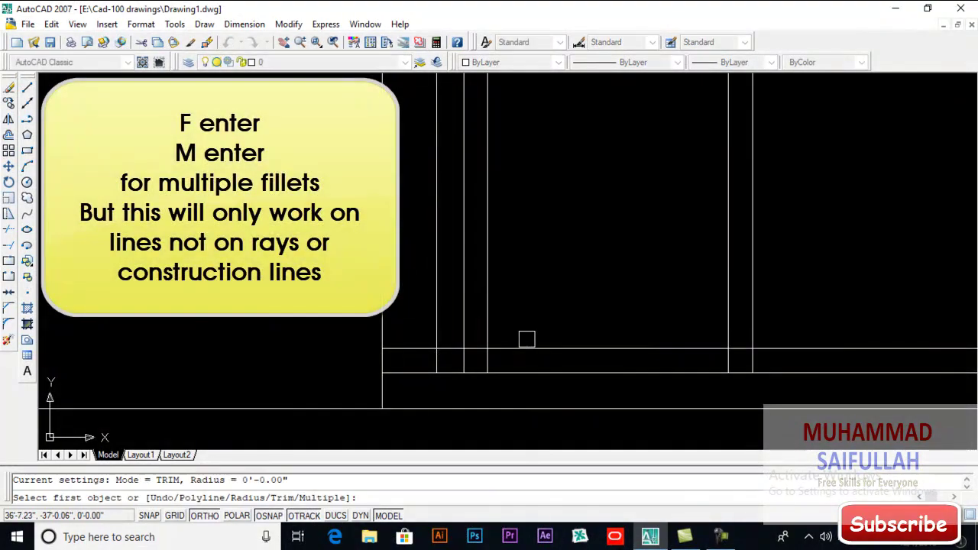
type("m")
key("Return")
left_click(480, 317)
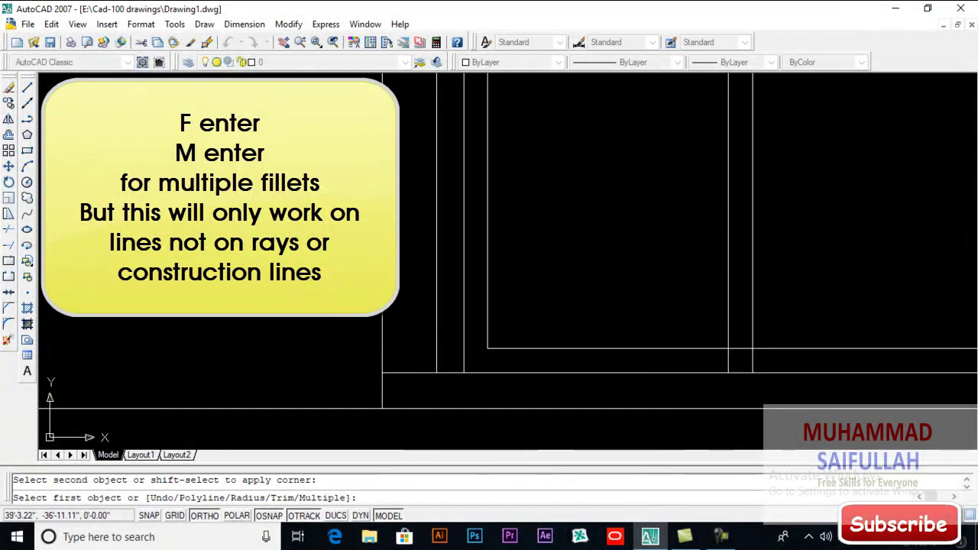
scroll(710, 345, "down", 3)
scroll(673, 161, "up", 4)
left_click(680, 160)
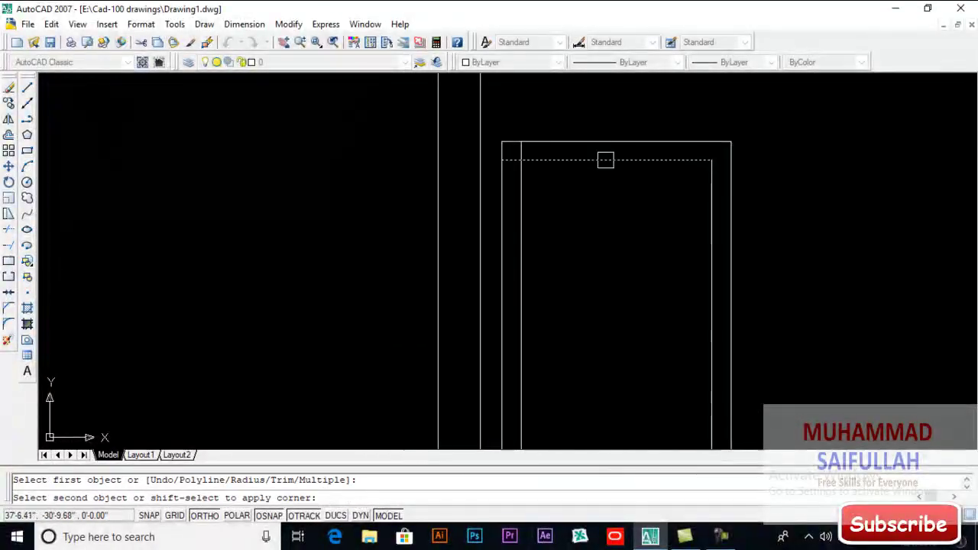
left_click(520, 180)
key("Return")
scroll(587, 258, "down", 2)
middle_click_drag(588, 259, 583, 215)
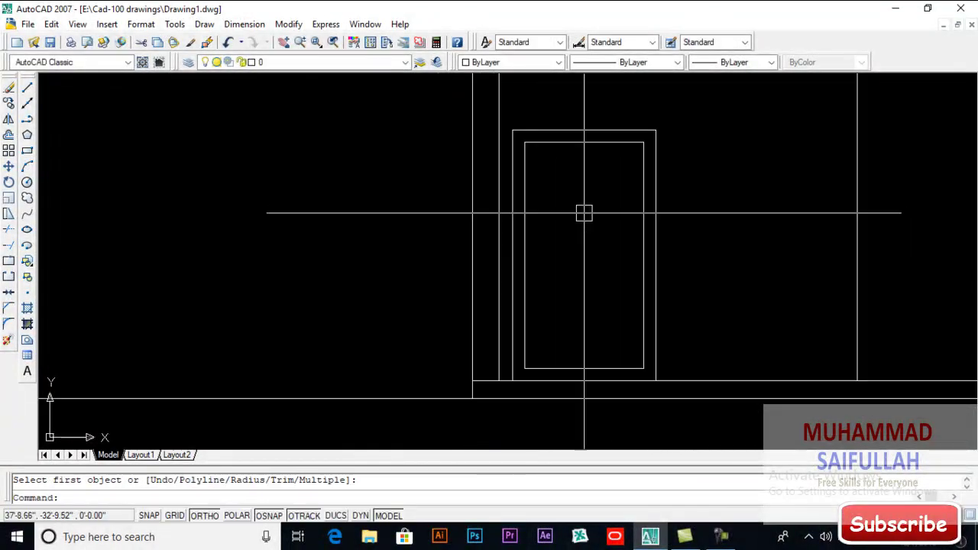
Step: Draw a vertical centre line and a horizontal line between the jamb midpoints
type("l")
key("Return")
left_click(584, 143)
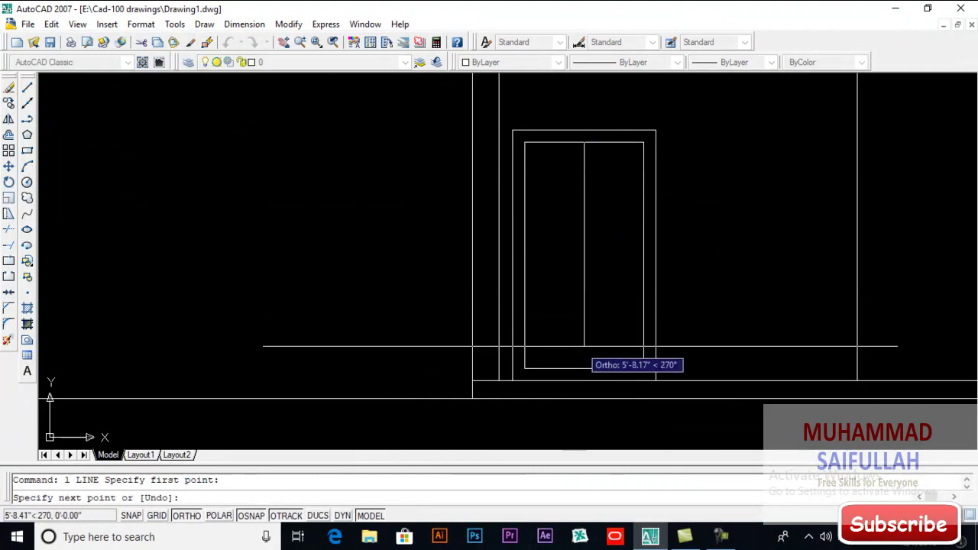
left_click(583, 369)
key("Return")
key("Return")
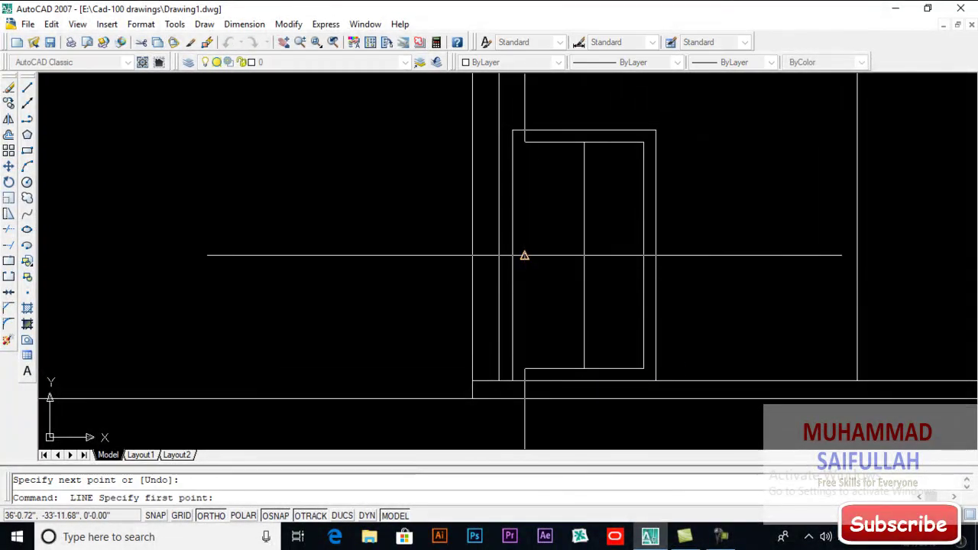
left_click(524, 255)
left_click(644, 255)
key("Return")
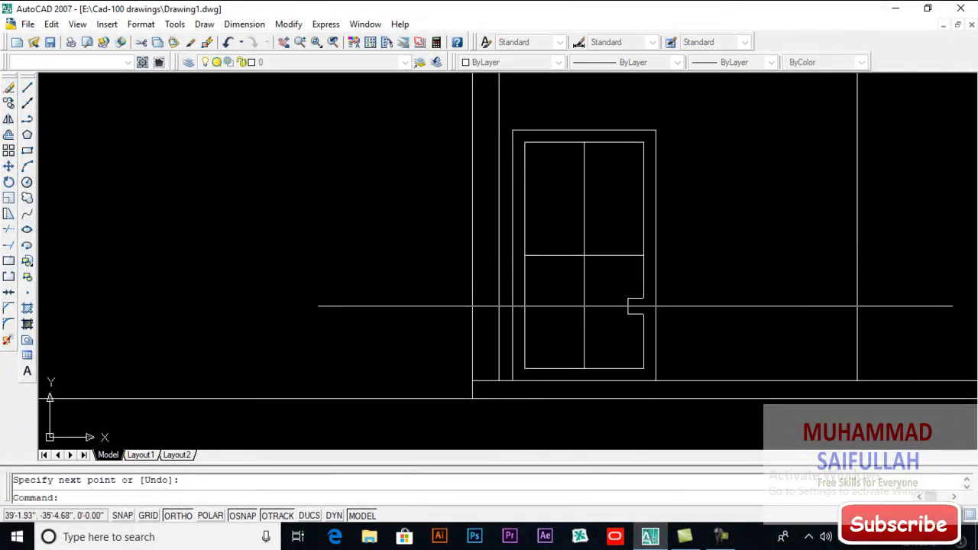
middle_click_drag(596, 308, 594, 288)
scroll(583, 246, "up", 2)
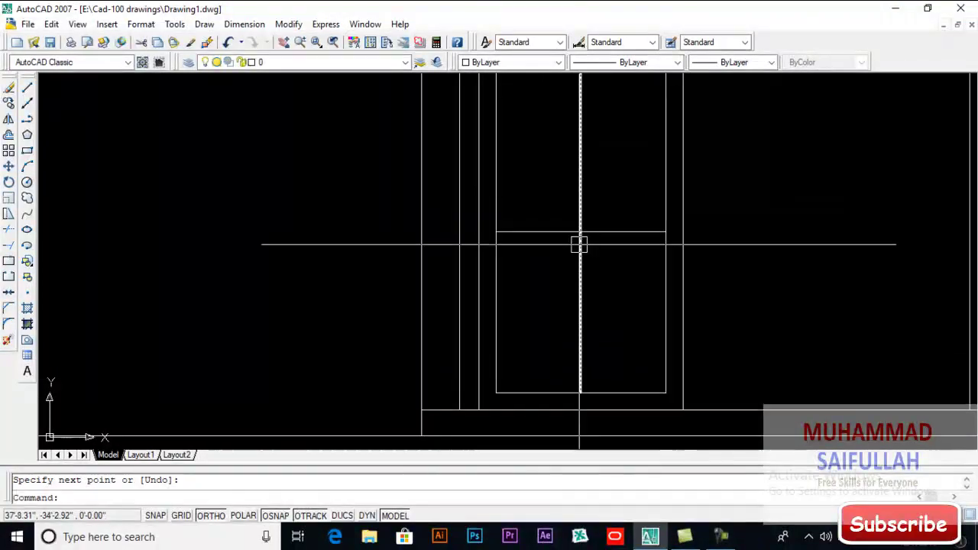
Step: Offset the centre lines by 2 on each side to form the rails and stiles
type("o")
key("Return")
type("2")
key("Return")
left_click(609, 232)
left_click(613, 260)
left_click(620, 239)
left_click(596, 255)
left_click(581, 184)
left_click(595, 194)
scroll(578, 204, "up", 1)
scroll(579, 204, "up", 4)
left_click(578, 205)
left_click(580, 246)
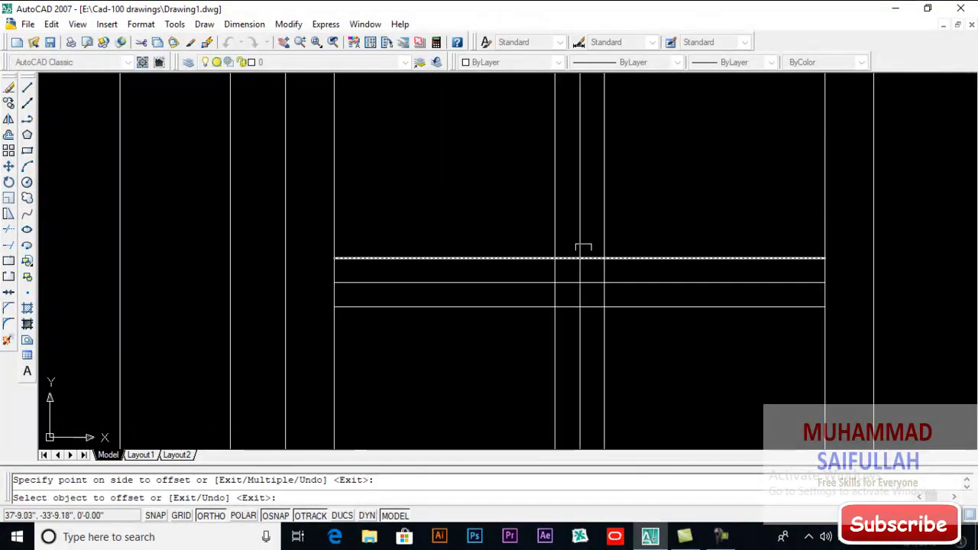
key("Return")
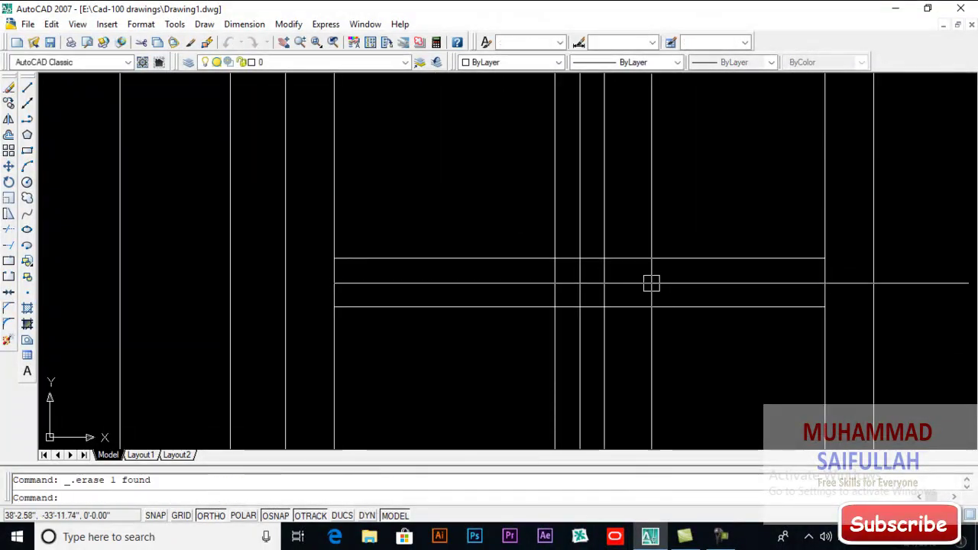
Step: Erase the extra vertical line and trim the overlaps into four panels
left_click(579, 282)
key("Delete")
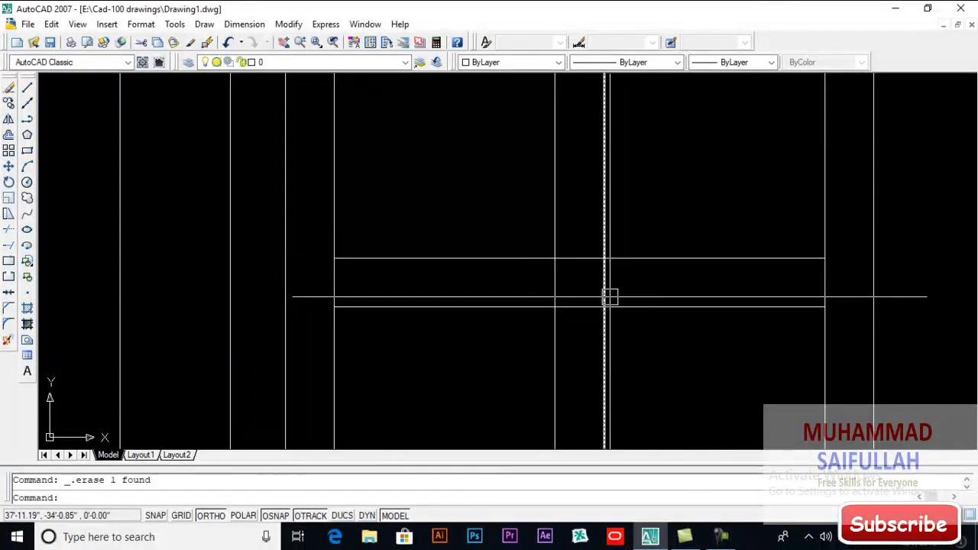
type("tr")
key("Return")
key("Return")
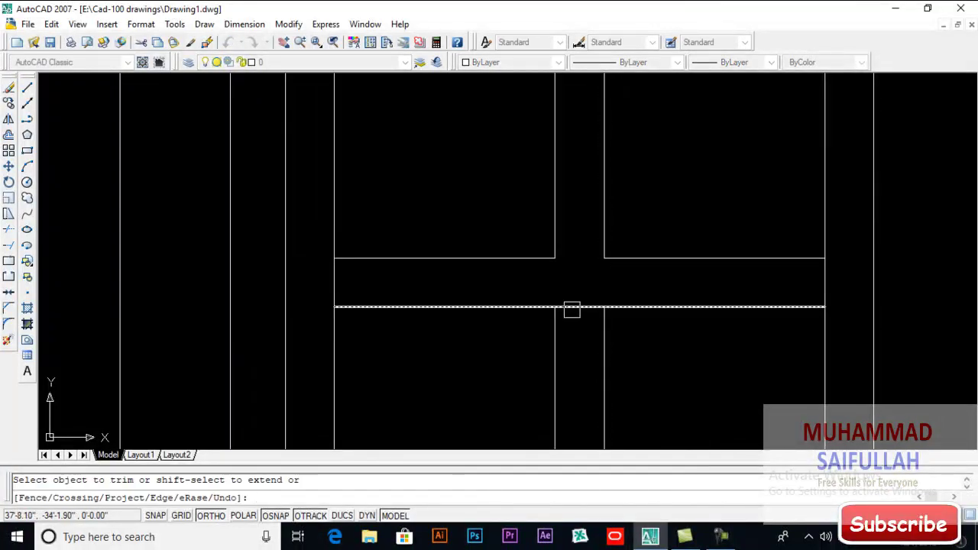
scroll(665, 229, "down", 4)
scroll(623, 142, "up", 3)
scroll(636, 110, "down", 3)
scroll(639, 312, "up", 3)
left_click(584, 374)
scroll(594, 359, "down", 3)
key("Return")
Step: Draw a horizontal line across the upper panels
scroll(586, 283, "up", 4)
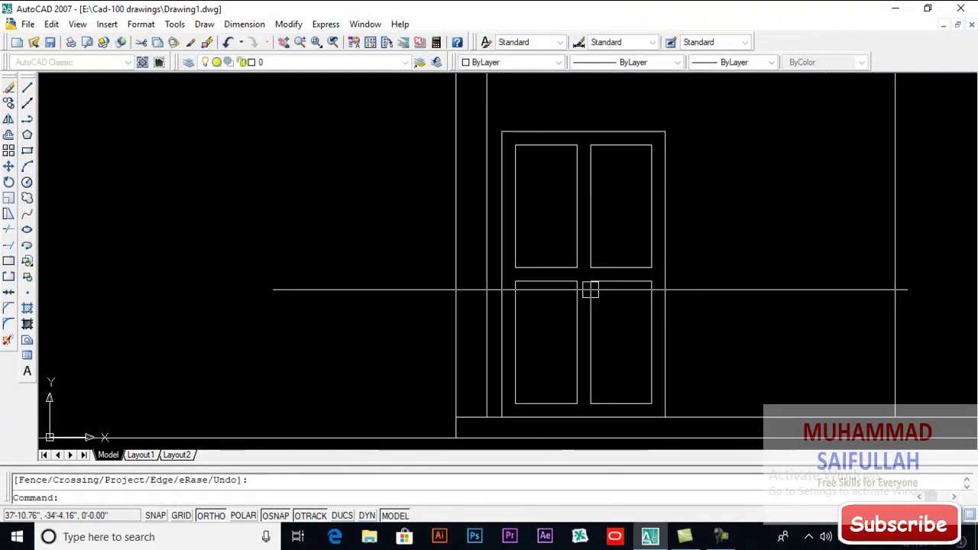
scroll(585, 277, "down", 3)
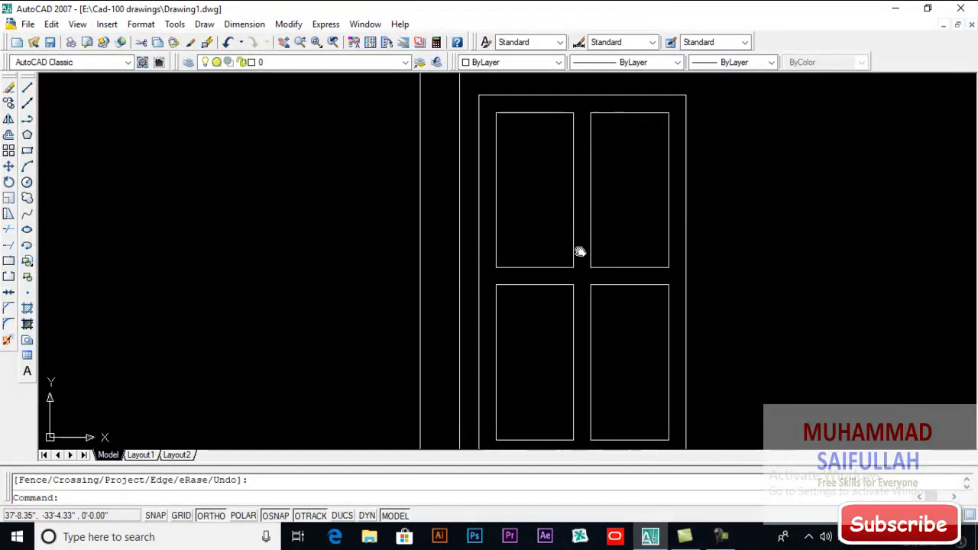
scroll(573, 268, "down", 5)
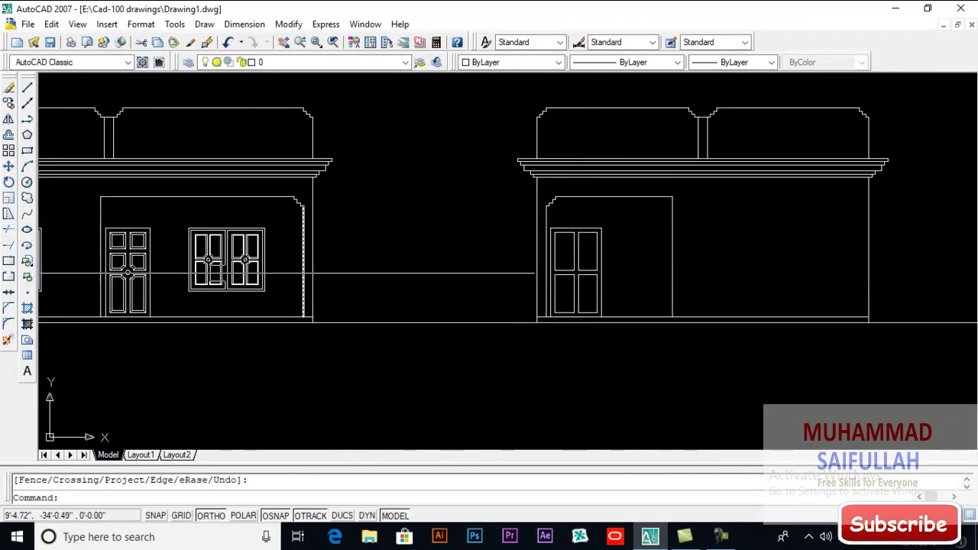
scroll(128, 273, "up", 3)
scroll(205, 254, "down", 2)
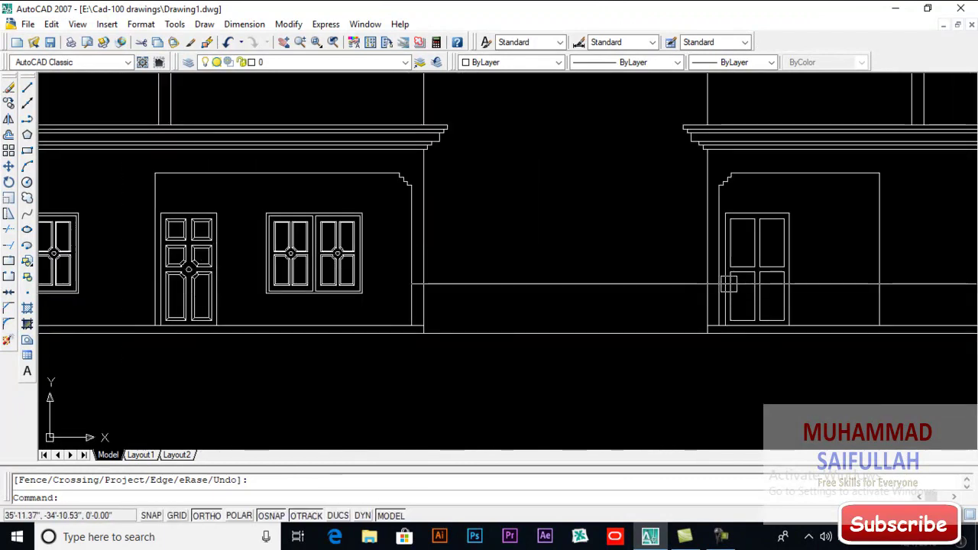
scroll(757, 252, "up", 5)
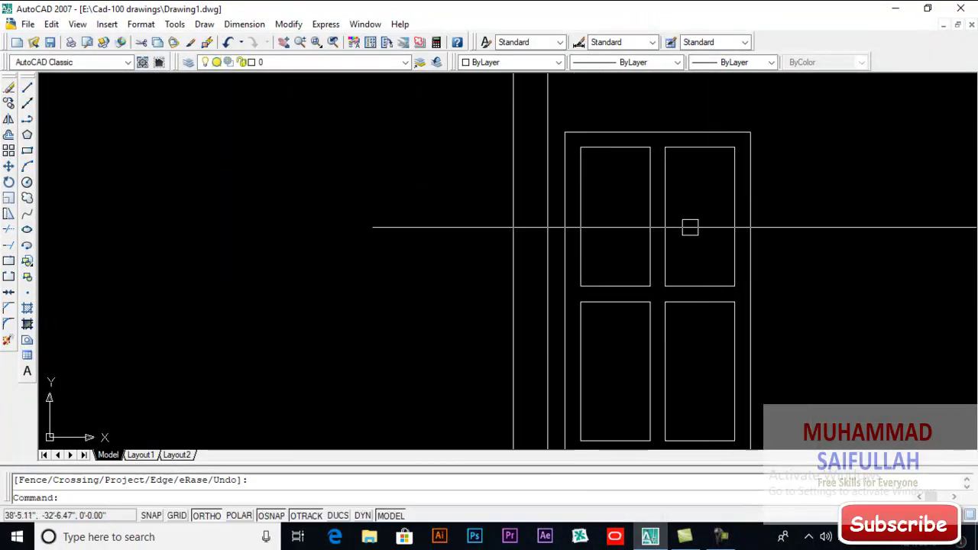
type("l")
key("Return")
left_click(581, 217)
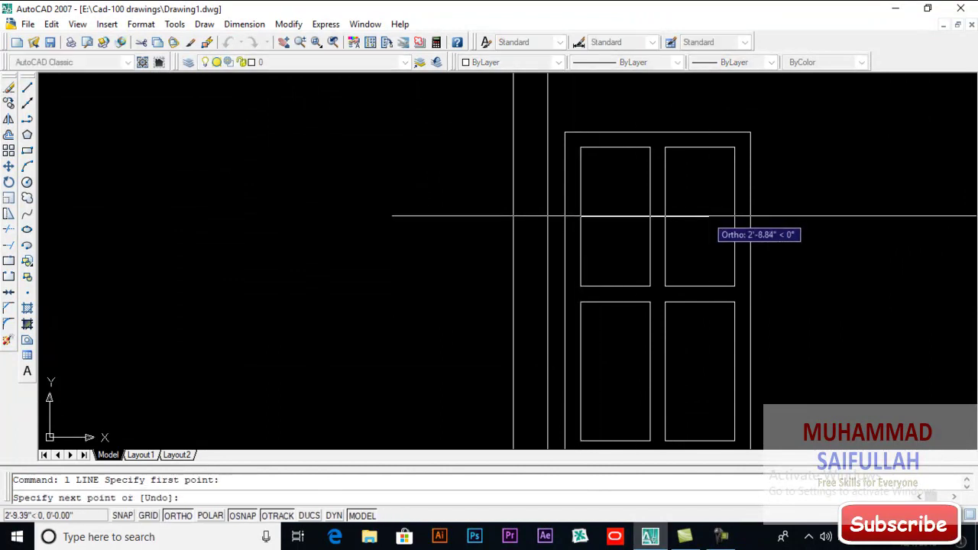
left_click(734, 217)
key("Return")
Step: Offset the new line downward at the default distance and erase the middle line
type("o")
key("Return")
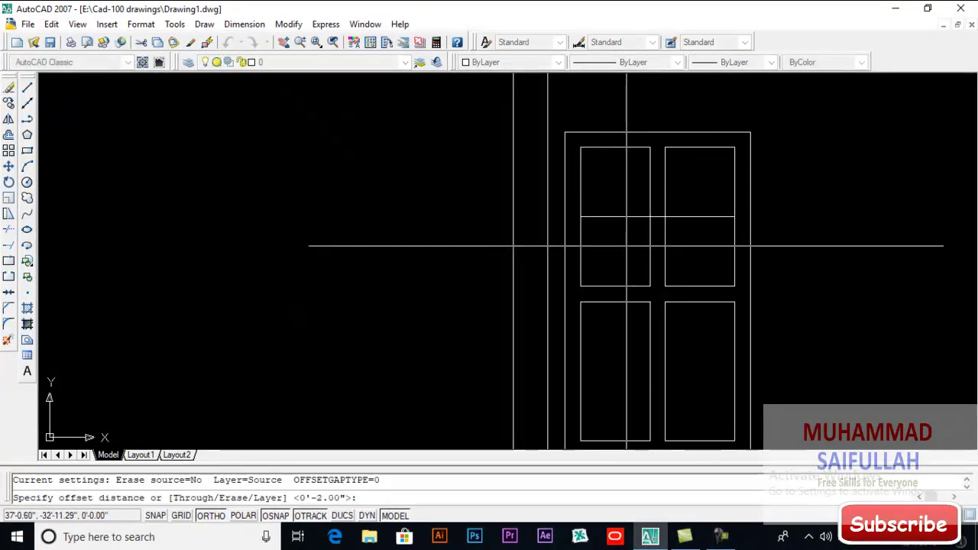
key("Return")
scroll(618, 219, "up", 4)
left_click(619, 214)
left_click(628, 229)
key("Return")
left_click(635, 214)
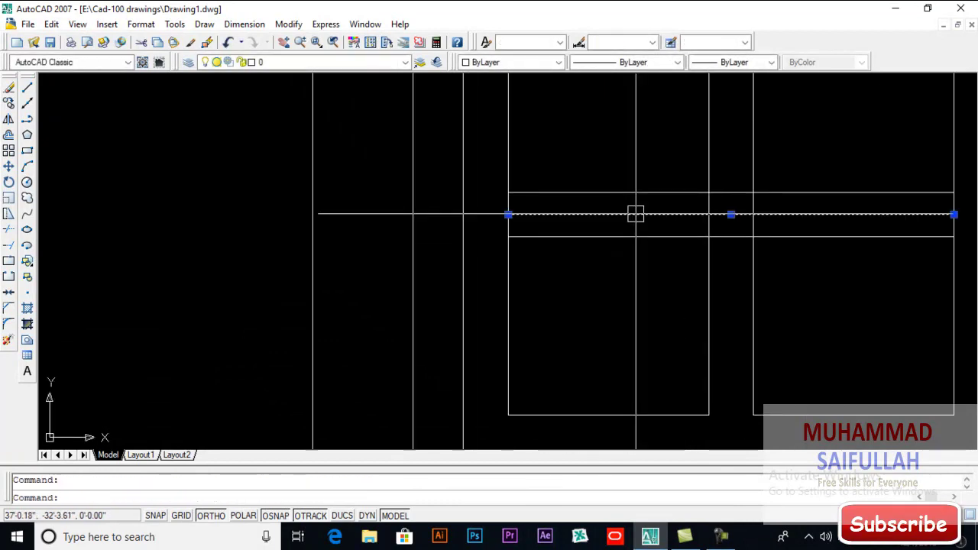
key("Delete")
Step: Trim the panel edges at the new rail gap to complete six panels
scroll(634, 252, "down", 4)
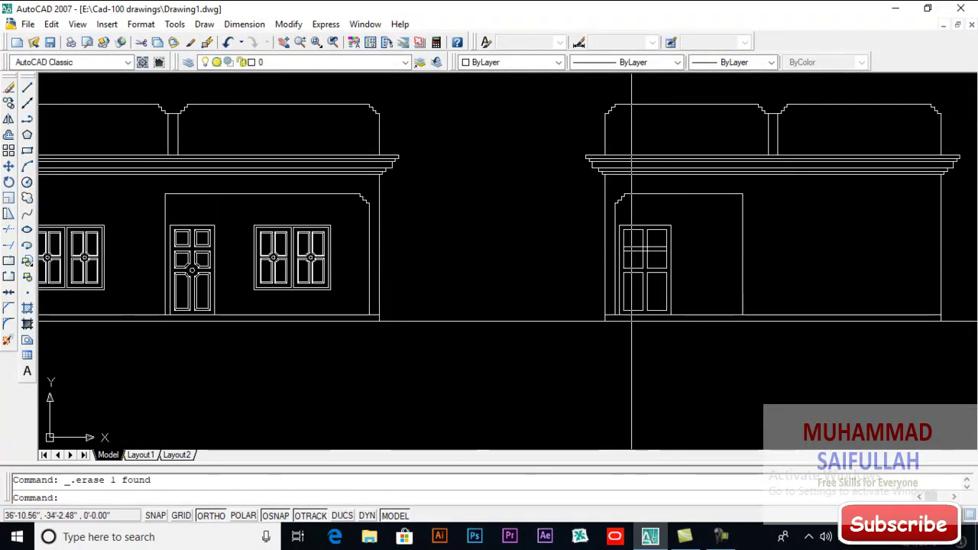
scroll(646, 258, "up", 6)
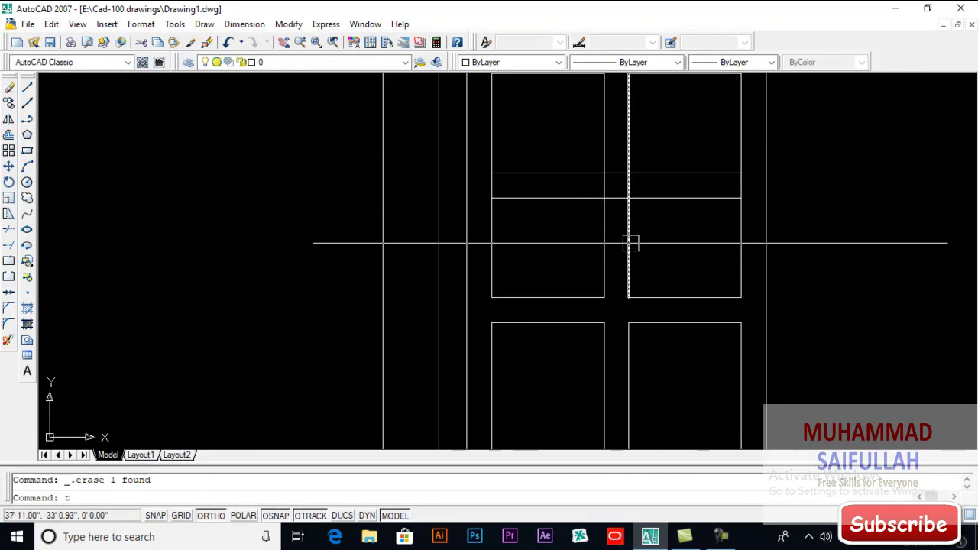
type("tr")
key("Return")
left_click(492, 229)
key("Return")
scroll(640, 181, "up", 3)
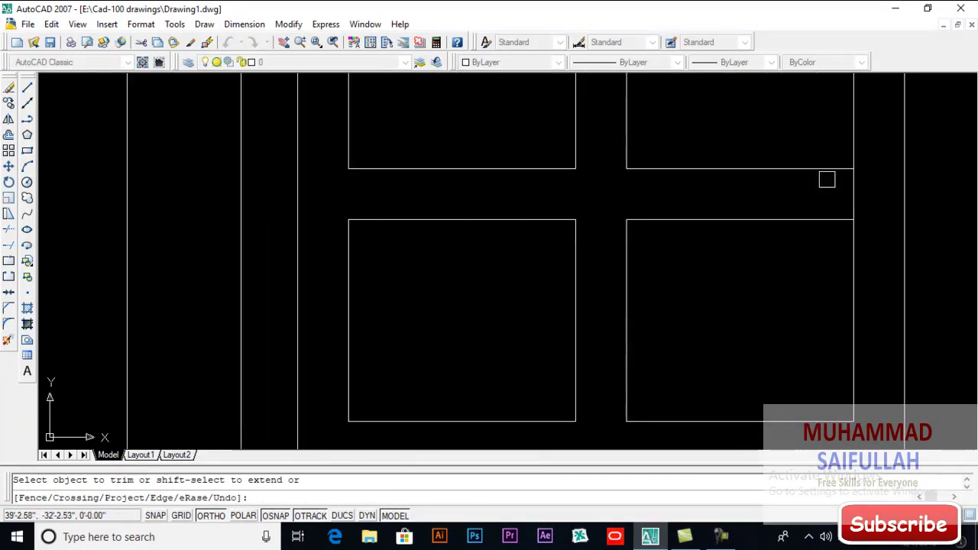
scroll(853, 188, "down", 5)
mouse_move(657, 263)
middle_mouse_down()
mouse_move(655, 286)
mouse_move(643, 233)
middle_mouse_up()
scroll(635, 219, "up", 4)
key("Return")
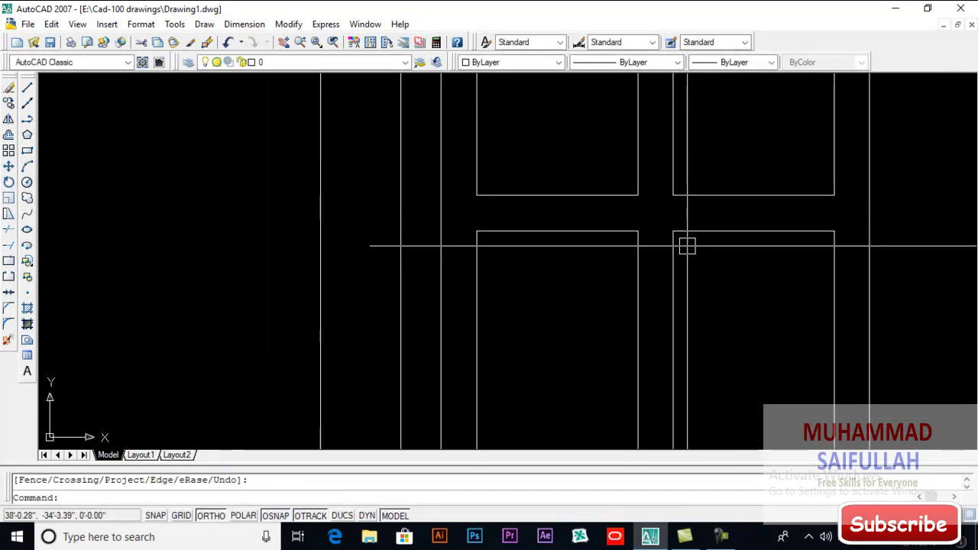
scroll(668, 216, "down", 1)
Step: Draw two crossing diagonal construction lines forming an X at the door's panel junction
type("c")
key("Return")
left_click(663, 216)
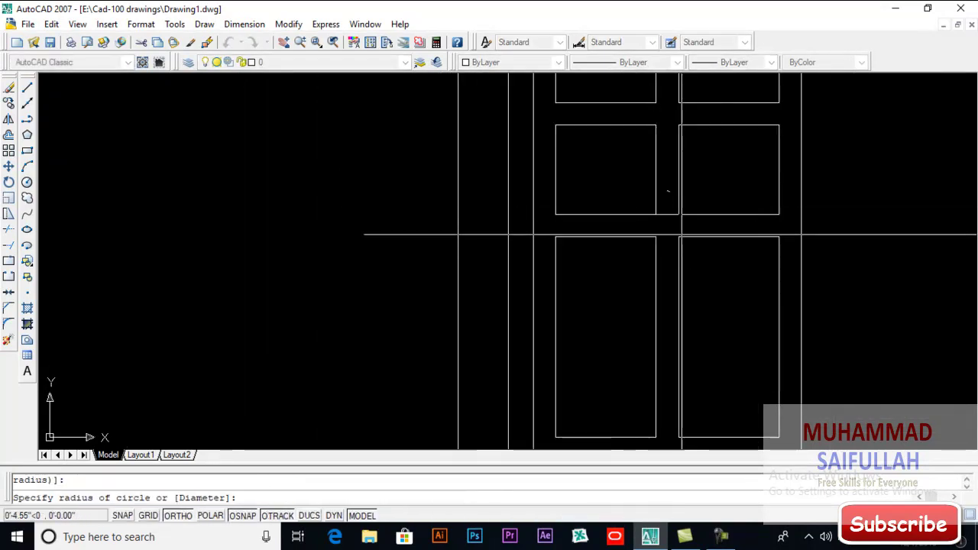
key("Escape")
scroll(667, 231, "up", 4)
type("l")
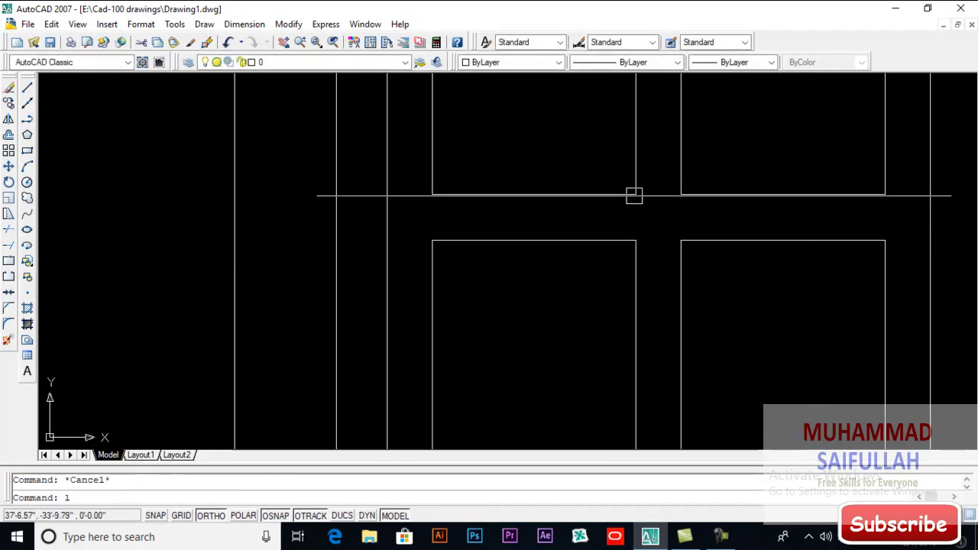
key("Return")
left_click(635, 194)
left_click(681, 240)
key("Return")
key("Return")
left_click(635, 240)
left_click(681, 194)
Step: Draw a radius 4 circle at the X's crossing and offset it 2 outward
key("Return")
type("c")
key("Return")
left_click(659, 218)
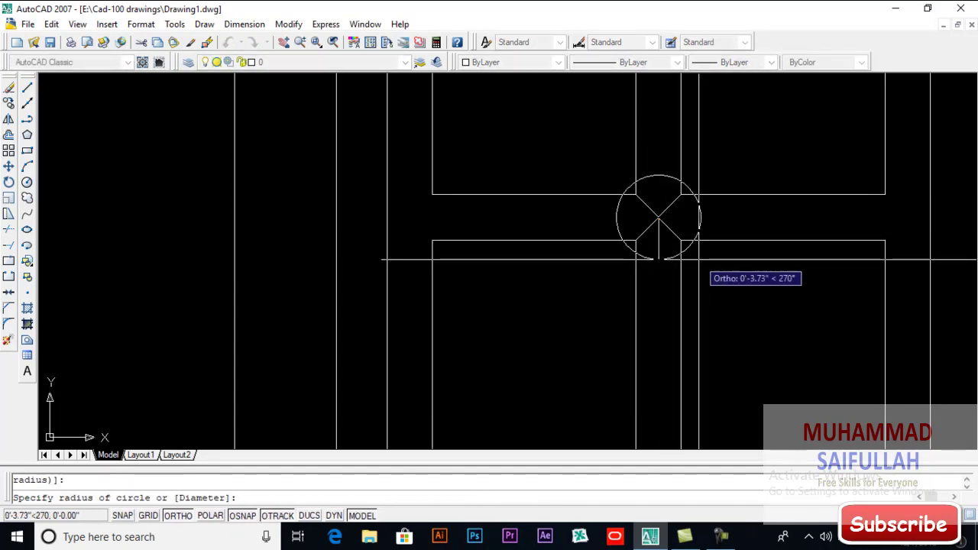
type("4")
key("Return")
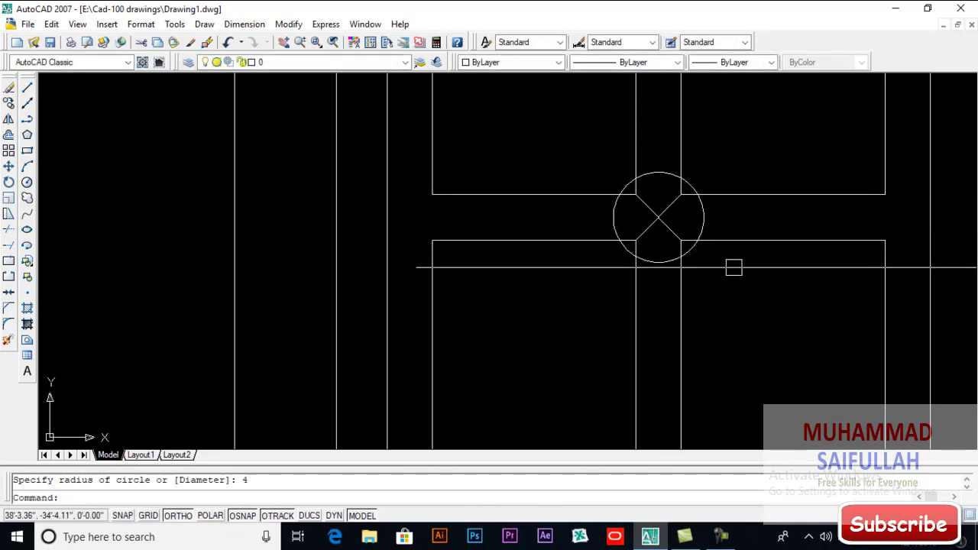
type("o")
key("Return")
type("2")
key("Return")
left_click(657, 262)
left_click(661, 244)
key("Return")
Step: Erase both diagonal helper lines and the inner radius 4 circle
left_click(671, 233)
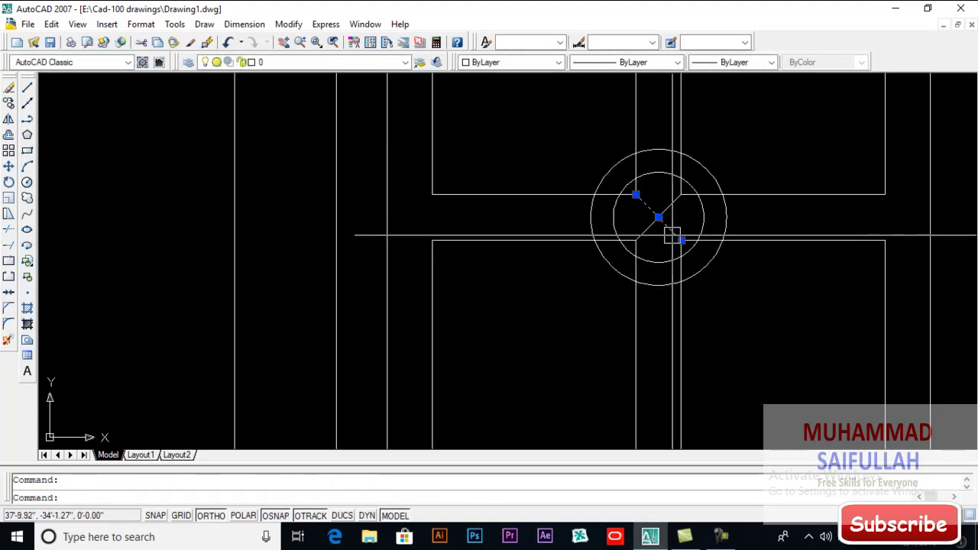
key("Delete")
left_click(639, 219)
left_click(618, 218)
key("Delete")
Step: Trim the offset circle and the panel corners into a ring
type("t")
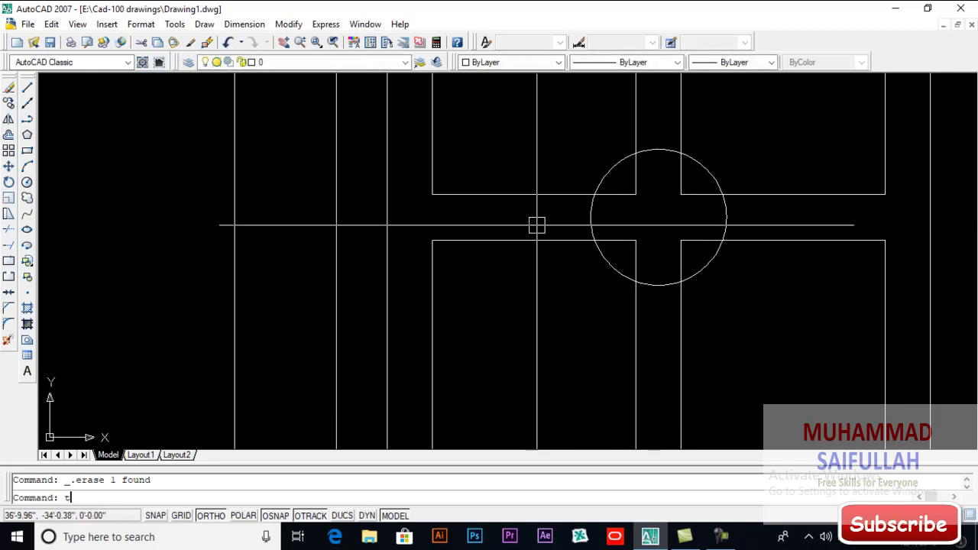
type("r")
key("Return")
key("Return")
left_click(592, 208)
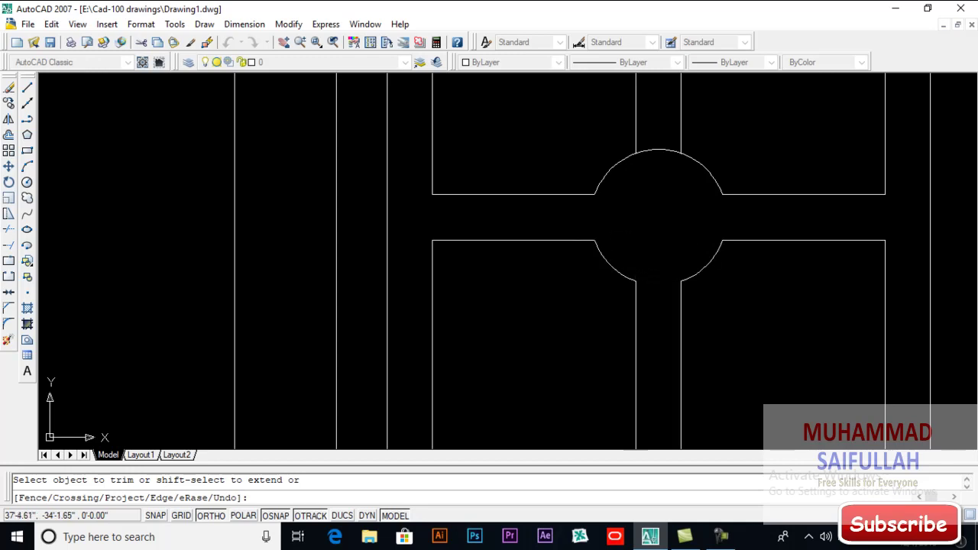
key("Escape")
scroll(600, 244, "down", 1)
Step: Add a radius 3 circle at the centre of the ring
type("c")
key("Return")
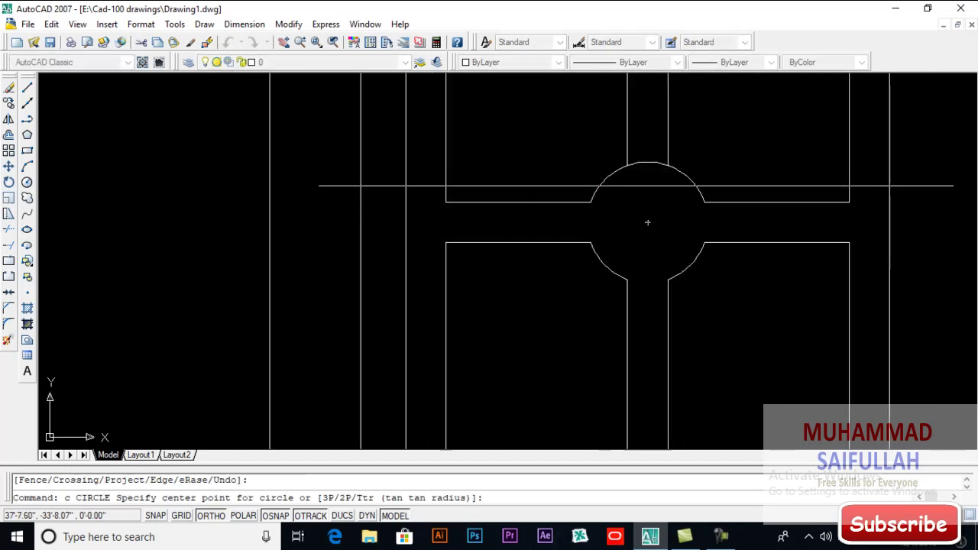
left_click(647, 222)
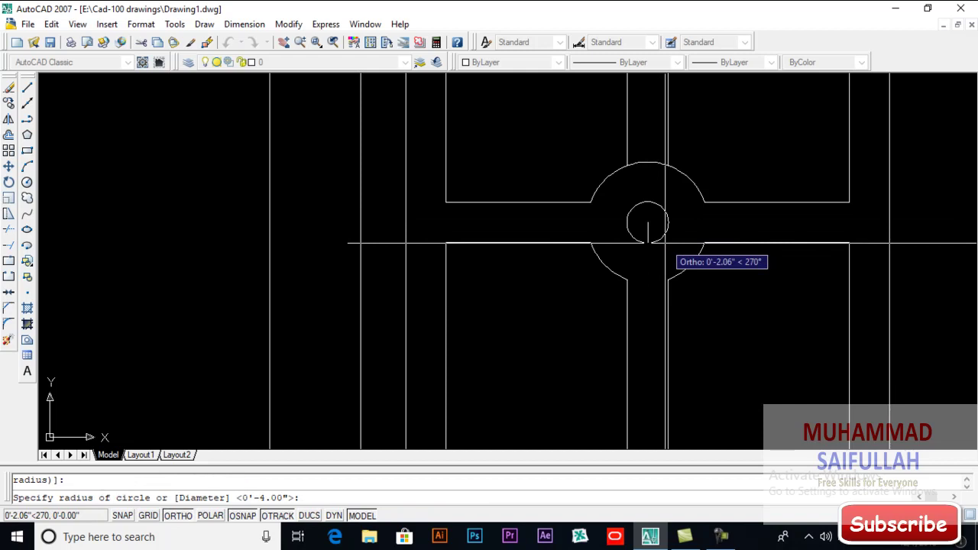
type("3")
key("Return")
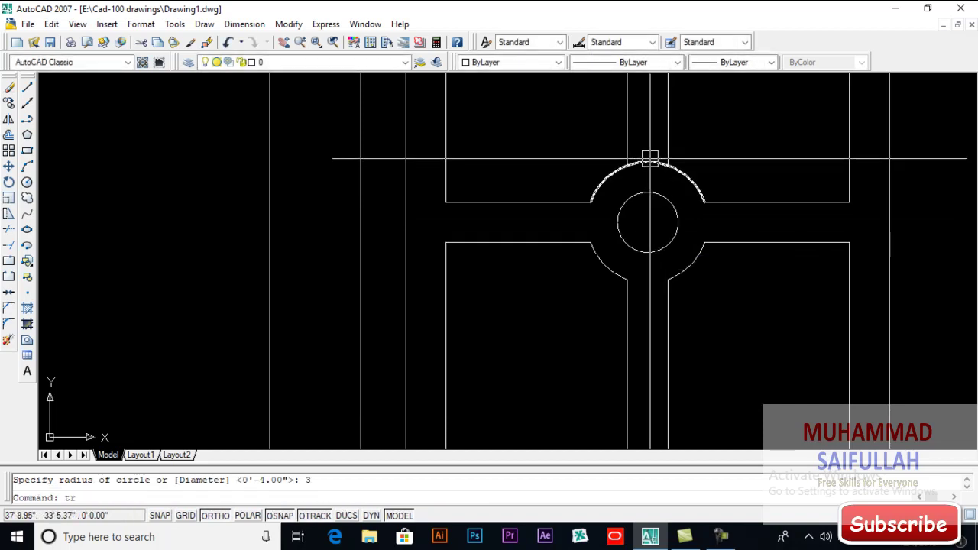
type("tr")
key("Return")
key("Return")
scroll(650, 159, "down", 3)
key("Return")
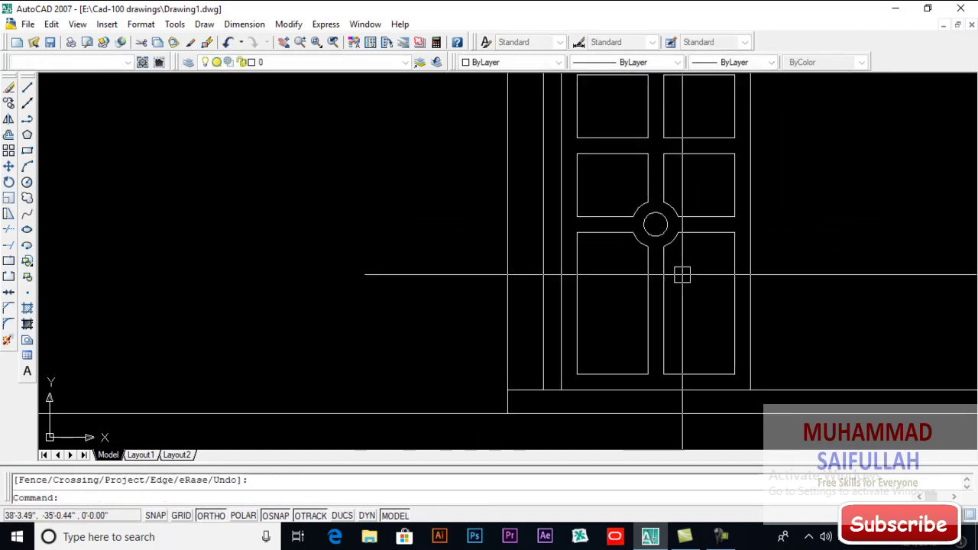
scroll(688, 305, "down", 3)
Step: Offset the upper-left panel's top, left and bottom edges 2 inches inward
middle_click_drag(172, 289, 258, 289)
scroll(174, 222, "up", 5)
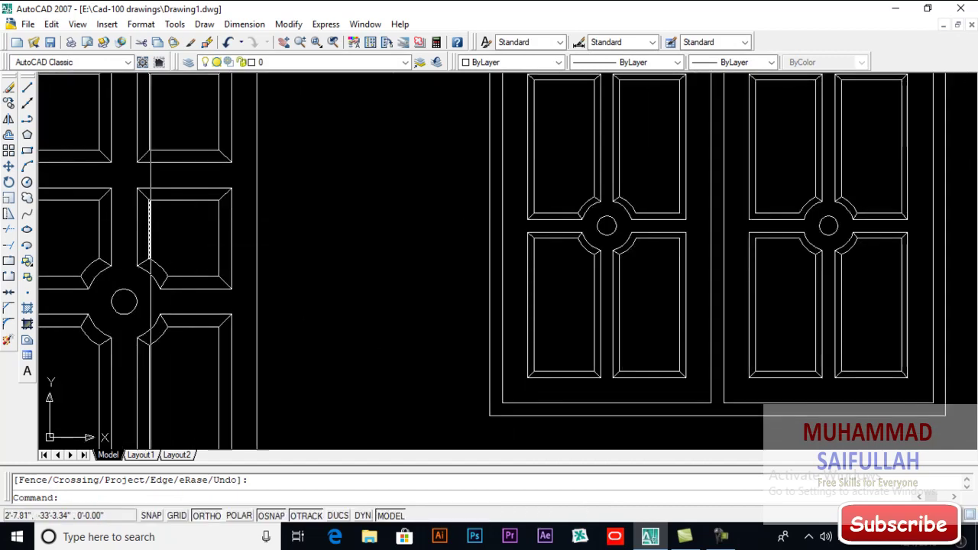
scroll(151, 228, "down", 2)
scroll(175, 256, "down", 3)
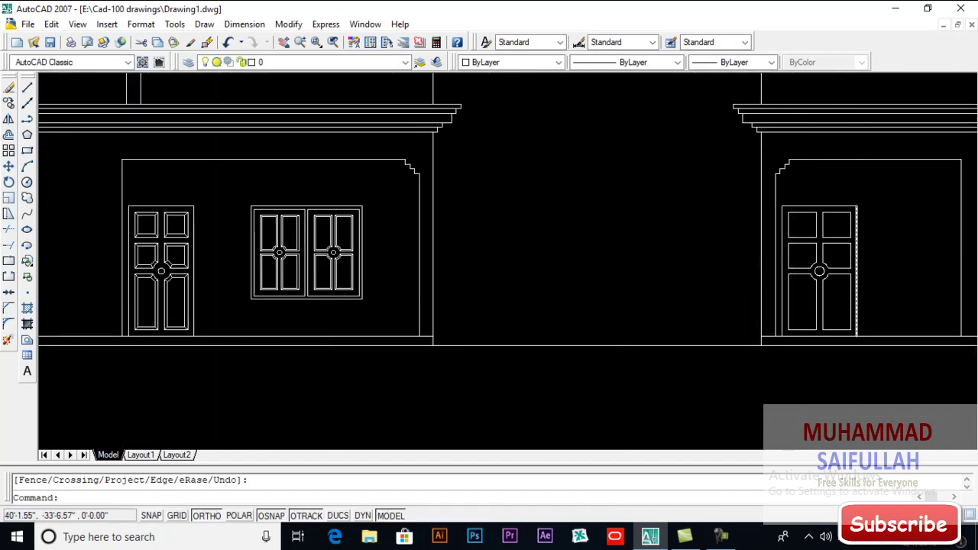
scroll(802, 260, "up", 4)
type("o")
key("Return")
type("2")
left_click(554, 119)
left_click(555, 127)
left_click(535, 183)
left_click(550, 219)
left_click(569, 170)
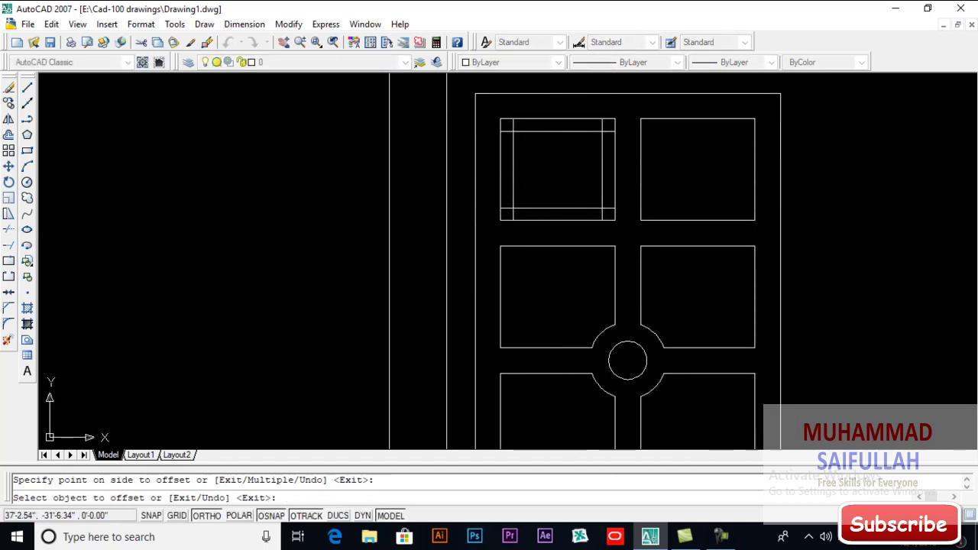
key("Return")
Step: Fillet the four inner corners of the inset panel closed
type("f")
key("Return")
left_click(518, 153)
left_click(561, 135)
key("Return")
left_click(578, 136)
left_click(599, 179)
key("Return")
left_click(596, 183)
left_click(581, 208)
key("Return")
left_click(512, 199)
left_click(527, 207)
scroll(541, 190, "up", 2)
Step: Draw bevel diagonals linking each inner corner to its outer panel corner
type("l")
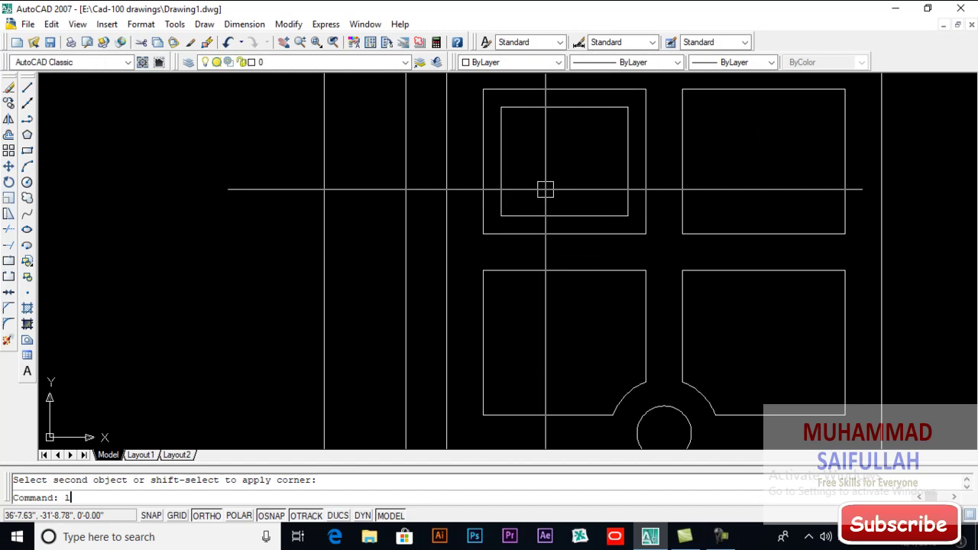
key("Return")
left_click(628, 215)
left_click(646, 233)
key("Return")
left_click(628, 107)
left_click(645, 89)
key("Return")
key("Return")
left_click(501, 107)
left_click(483, 90)
key("Return")
key("Return")
left_click(501, 215)
left_click(483, 233)
key("Return")
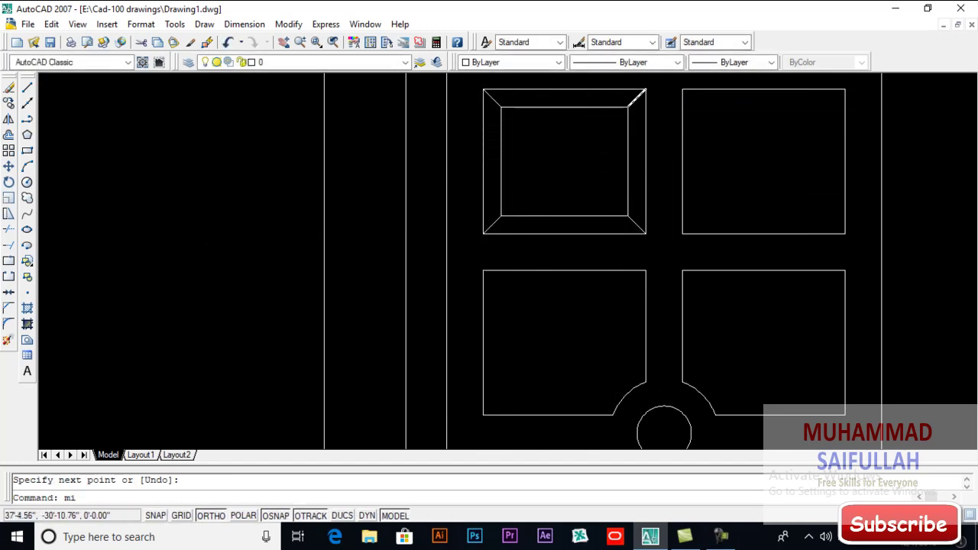
Step: Mirror the bevelled panel about the door's vertical centre line, keeping the original
type("mi")
key("Return")
scroll(631, 96, "up", 4)
left_click(631, 96)
scroll(567, 192, "down", 4)
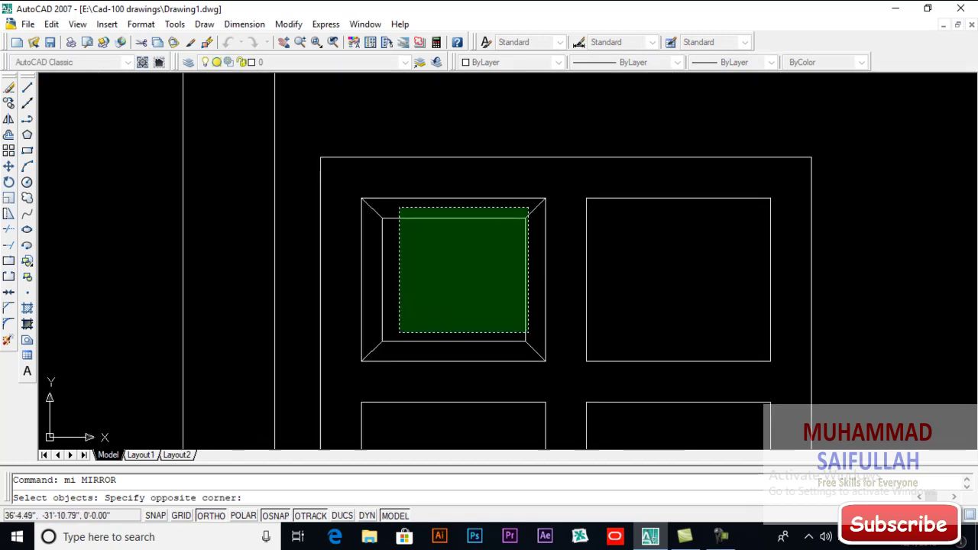
left_click(369, 353)
key("Return")
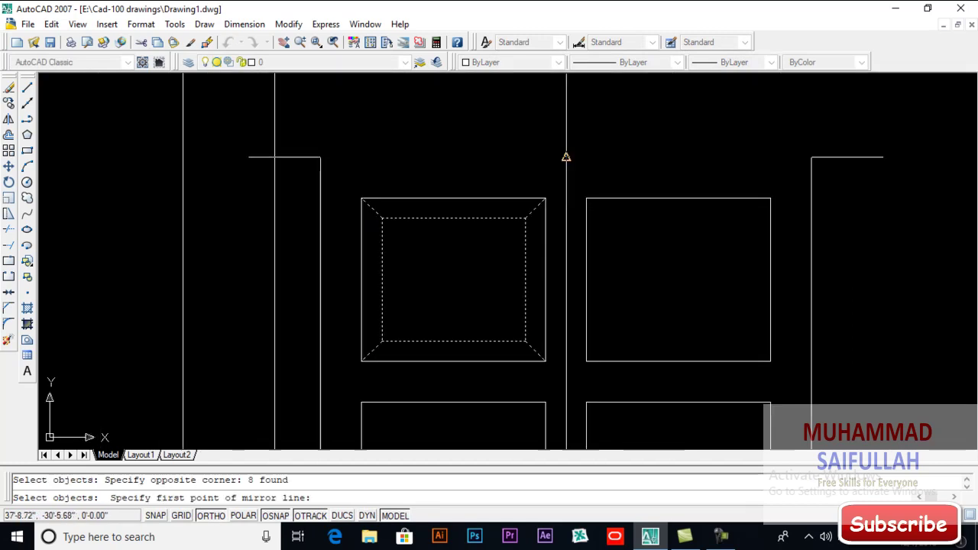
left_click(566, 157)
left_click(566, 120)
key("Return")
scroll(565, 137, "down", 2)
middle_click_drag(552, 305, 544, 149)
scroll(544, 149, "up", 3)
Step: Offset the middle-left panel's right, top, left and bottom edges 2 inches inward
type("o")
key("Return")
key("Return")
left_click(569, 254)
left_click(535, 219)
left_click(498, 149)
left_click(498, 183)
left_click(336, 267)
left_click(382, 252)
left_click(443, 357)
left_click(443, 283)
Step: Fillet the inner left and bottom lines into a closed corner
key("Return")
type("f")
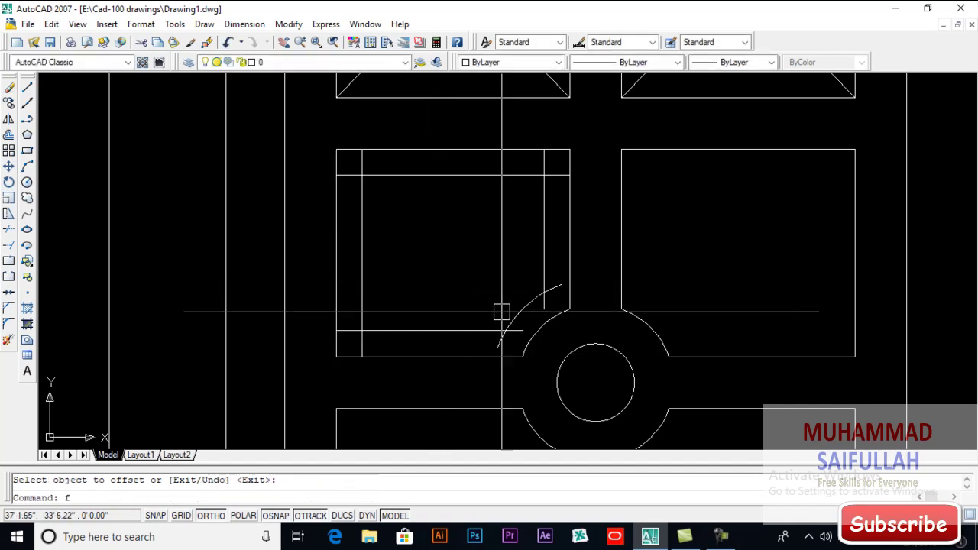
key("Return")
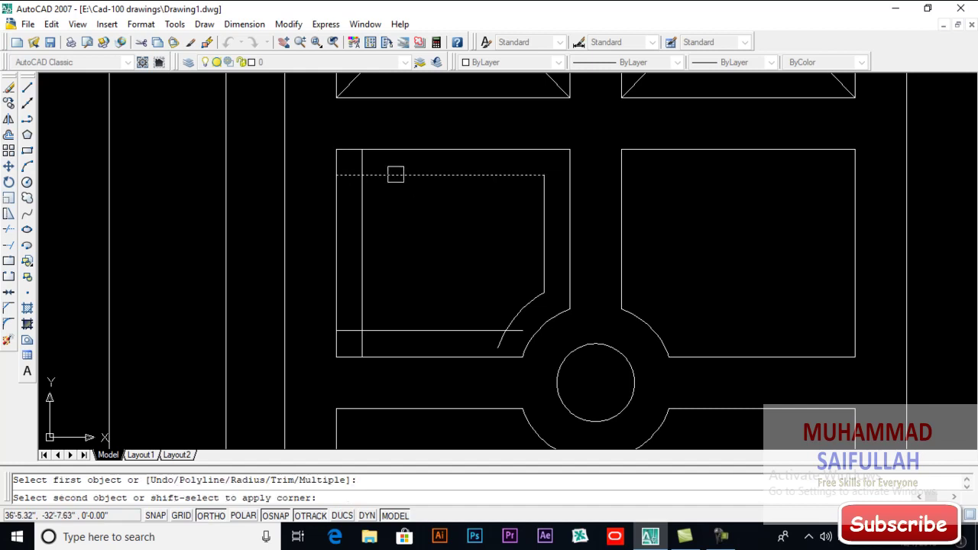
left_click(471, 330)
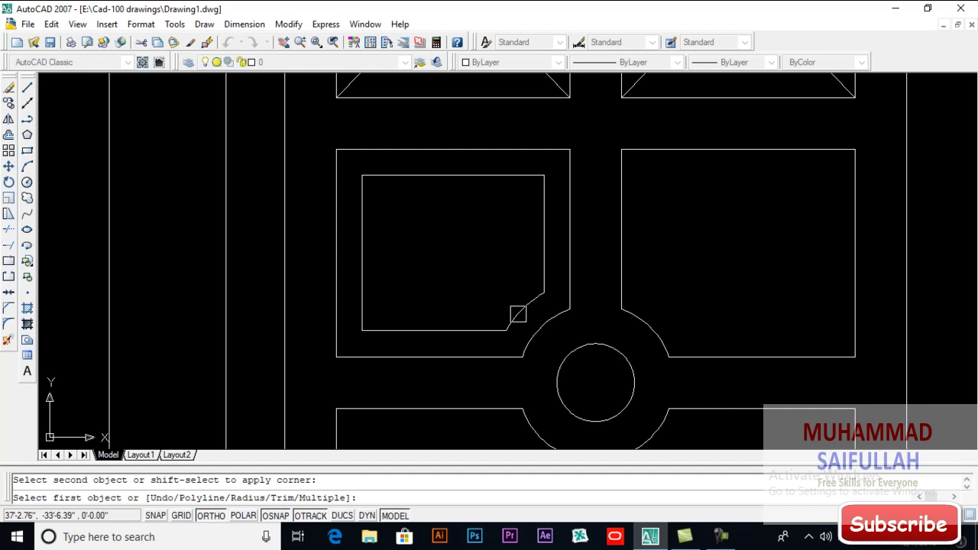
key("Return")
scroll(530, 340, "down", 3)
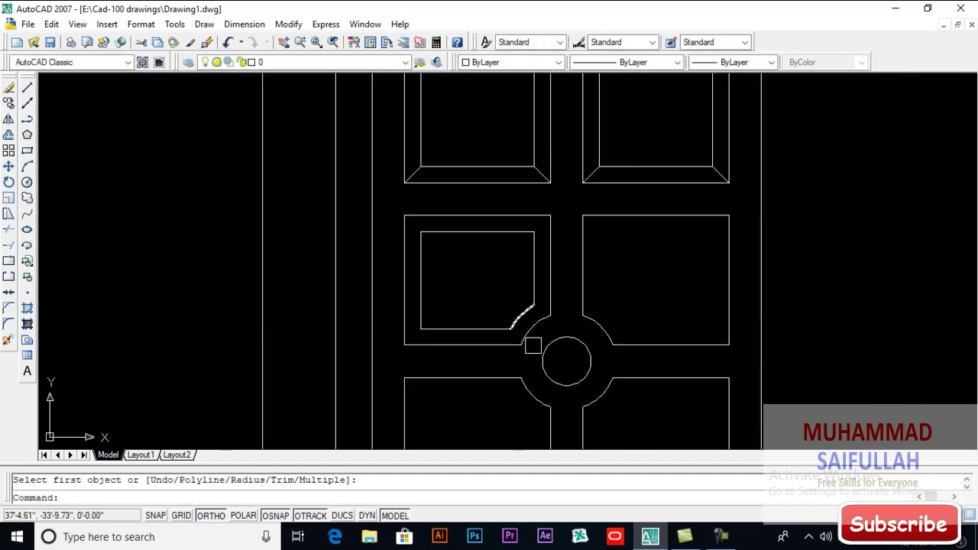
scroll(527, 279, "up", 1)
scroll(491, 244, "down", 1)
scroll(491, 245, "up", 5)
Step: Draw bevel lines from the arc notch ends to the inner panel corners
type("l")
key("Return")
left_click(486, 278)
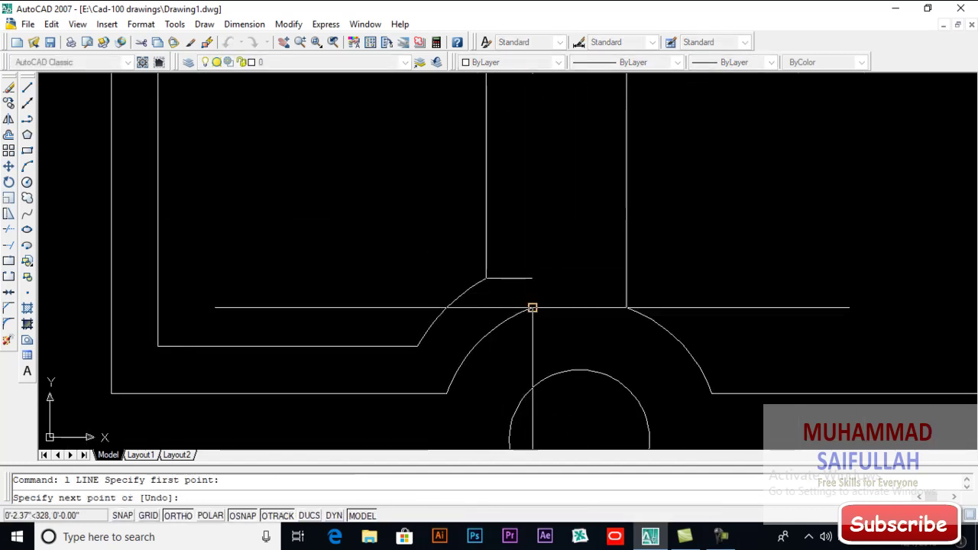
left_click(533, 308)
key("Return")
key("Return")
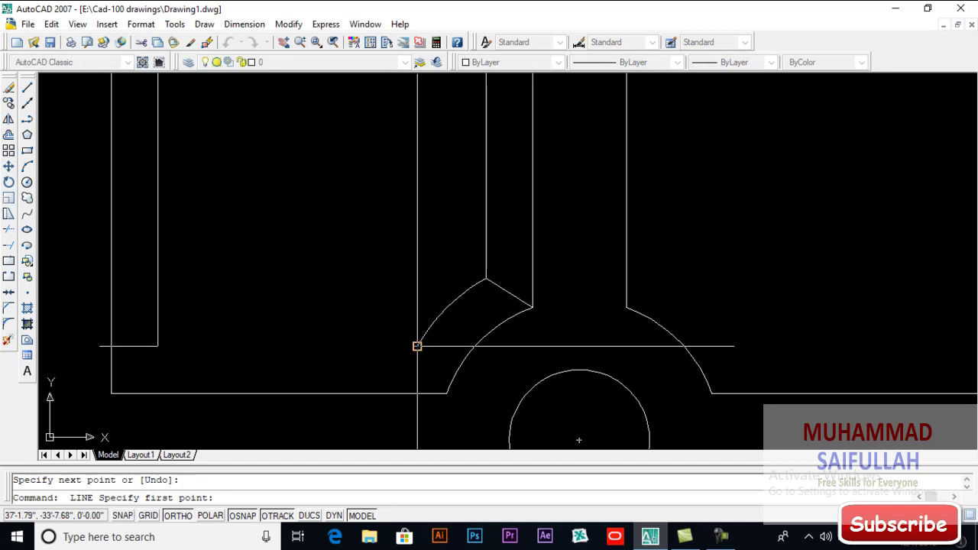
left_click(417, 346)
left_click(446, 393)
key("Return")
key("Return")
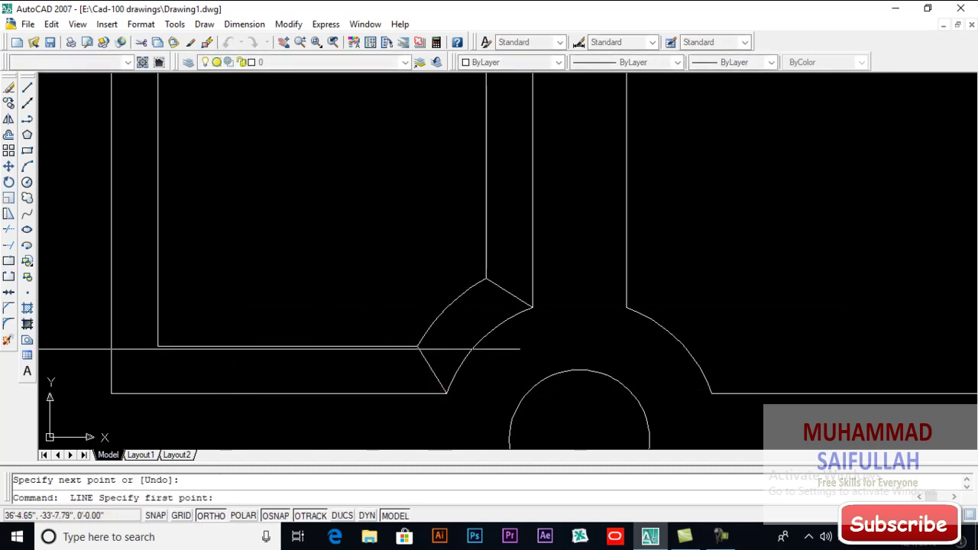
left_click(158, 346)
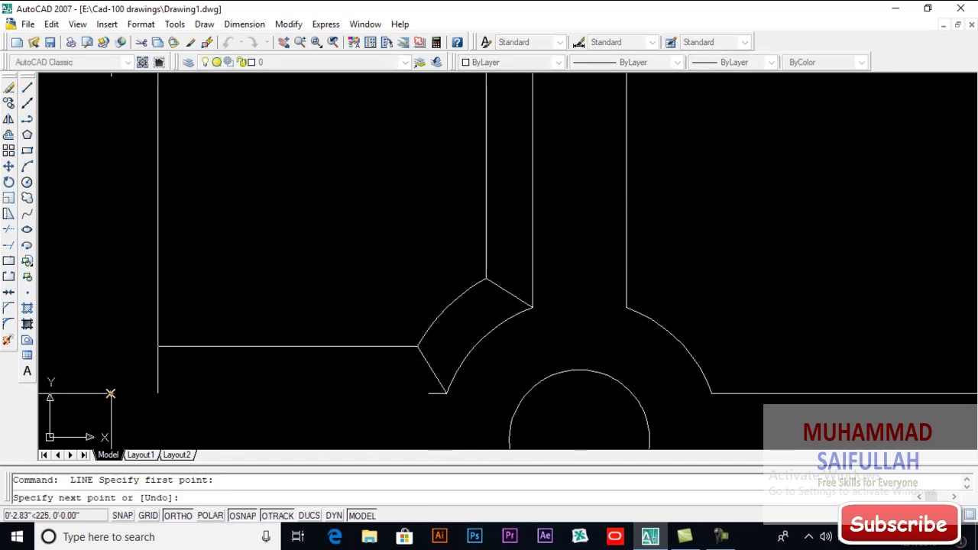
scroll(404, 415, "down", 3)
scroll(427, 275, "up", 3)
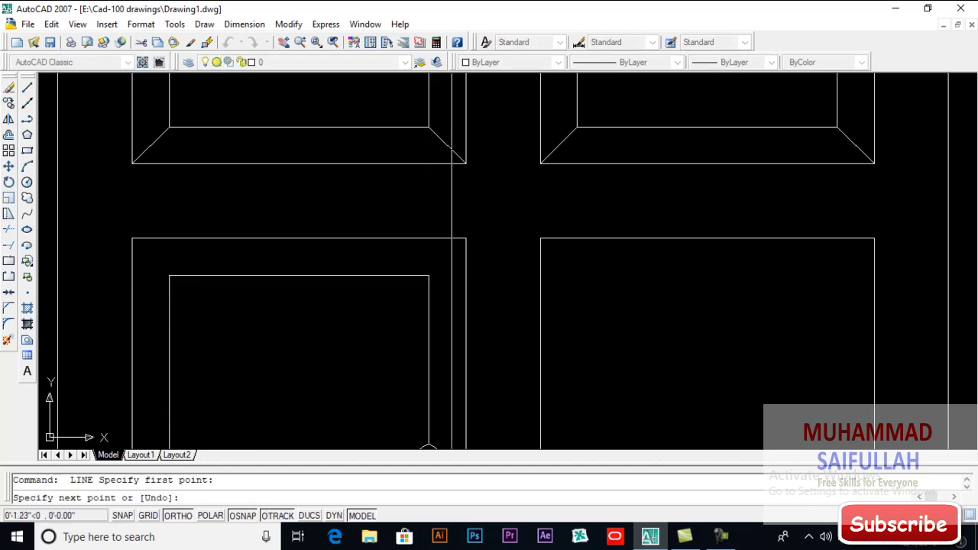
Step: Finish the middle-left panel's last bevel diagonals to its corners, abandoning a started copy
left_click(465, 237)
key("Return")
key("Return")
left_click(168, 274)
middle_click_drag(255, 284, 354, 168)
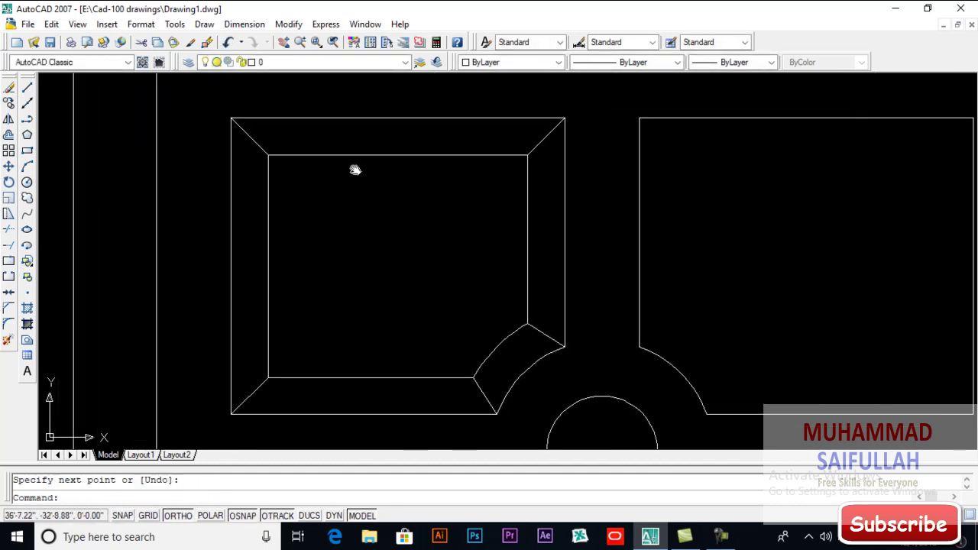
key("Return")
type("co")
key("Return")
left_click(477, 159)
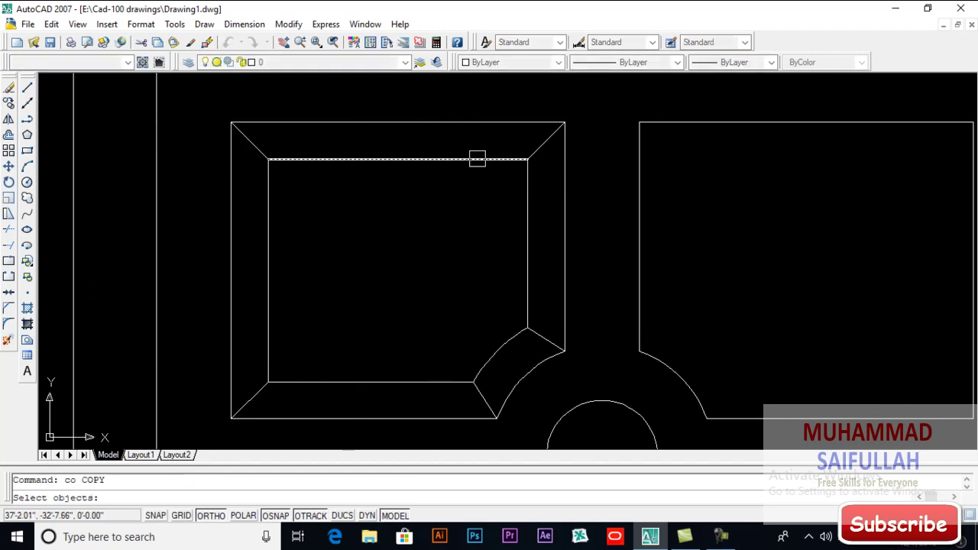
key("Escape")
Step: Mirror the panel's bevel lines about a vertical line through the circle centre, keeping the originals
type("m")
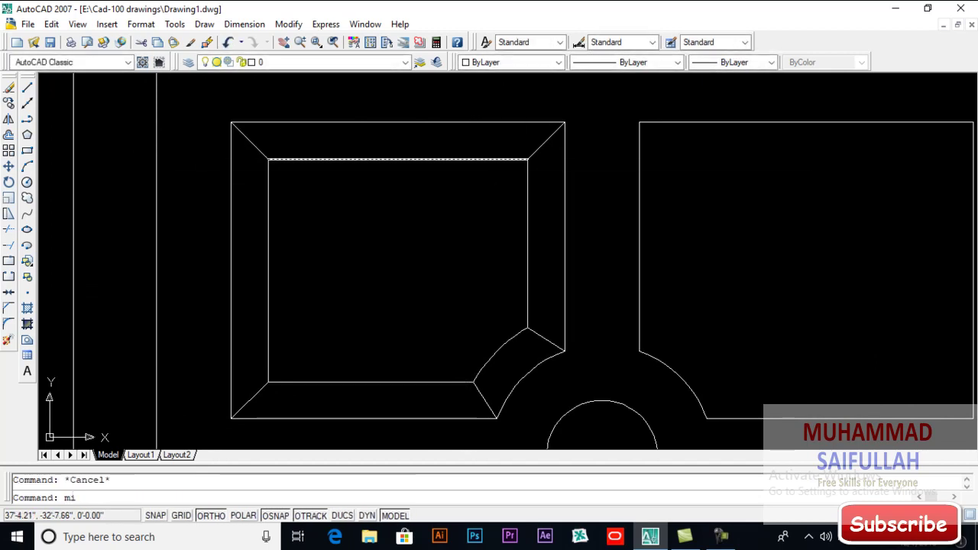
type("i")
key("Return")
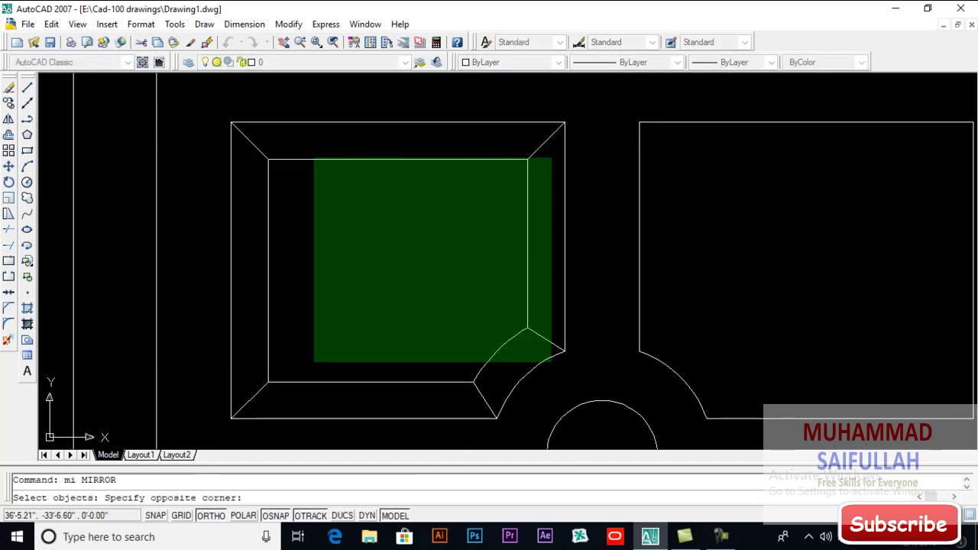
left_click(279, 342)
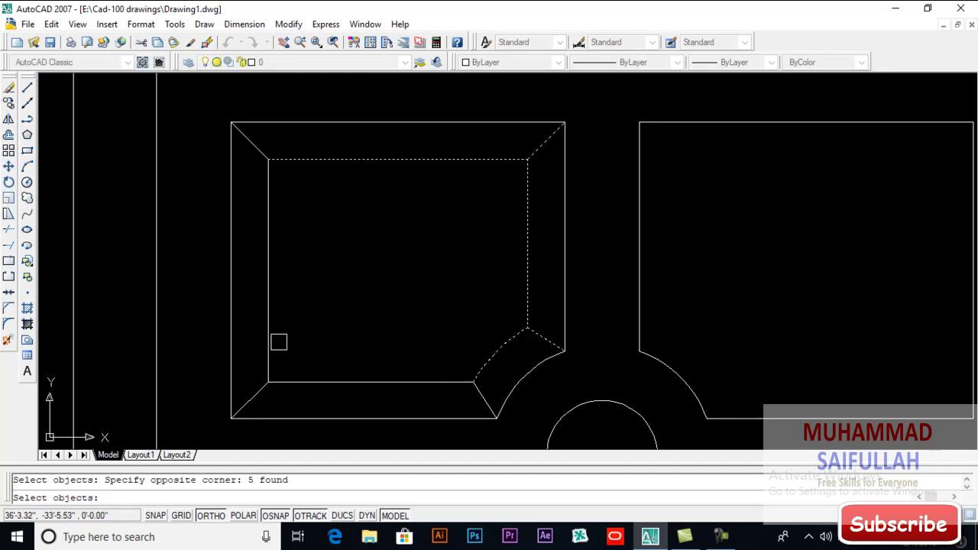
left_click(303, 144)
left_click(252, 389)
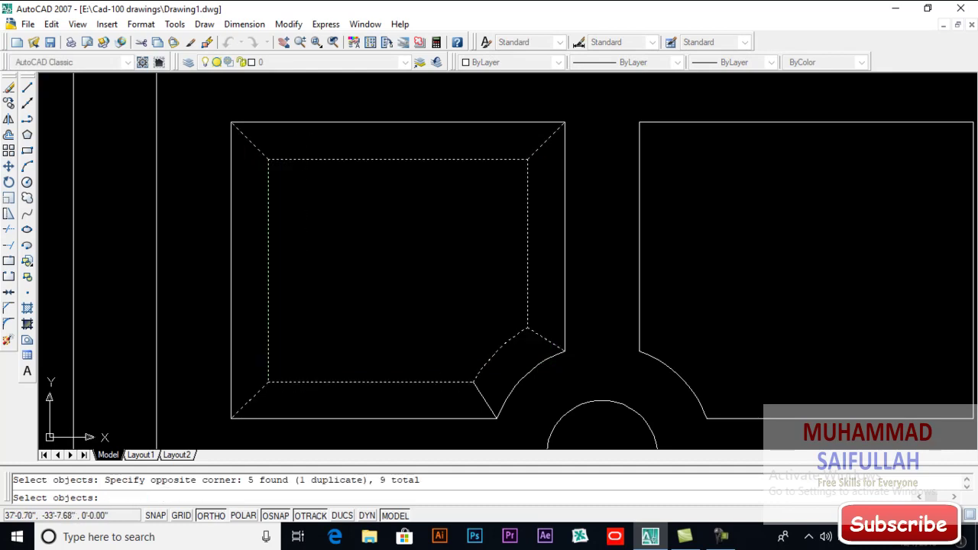
scroll(477, 395, "down", 2)
left_click(500, 397)
left_click(513, 262)
key("Return")
scroll(484, 201, "down", 2)
Step: Offset the lower-right panel's edges 2" inward to form the inset
scroll(499, 309, "up", 2)
middle_click_drag(499, 309, 517, 240)
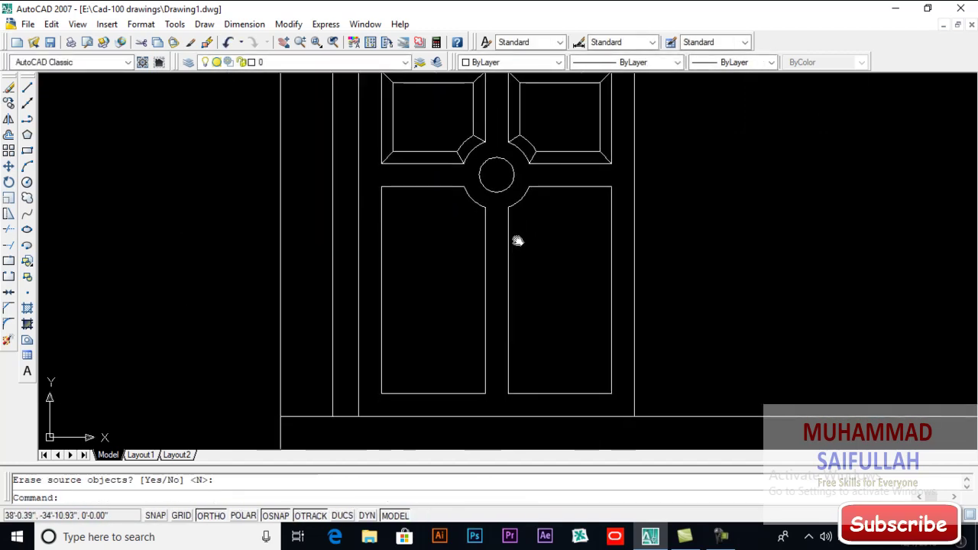
type("o")
key("Return")
key("Return")
scroll(543, 229, "up", 1)
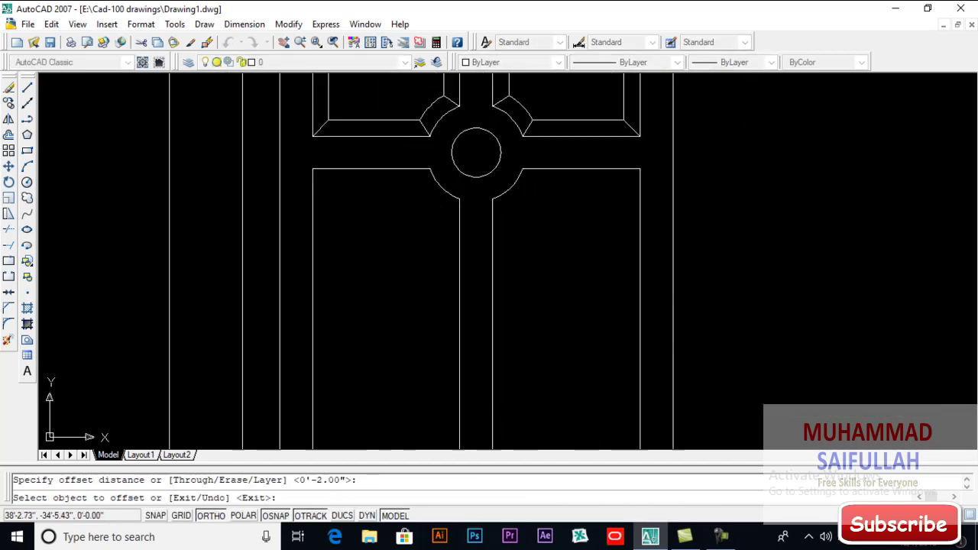
left_click(548, 168)
left_click(492, 306)
left_click(539, 260)
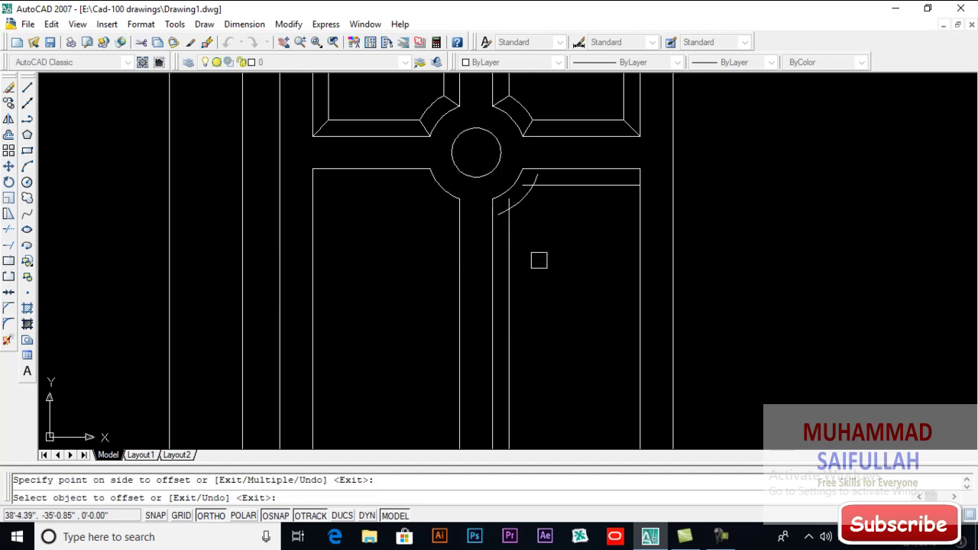
scroll(564, 229, "down", 2)
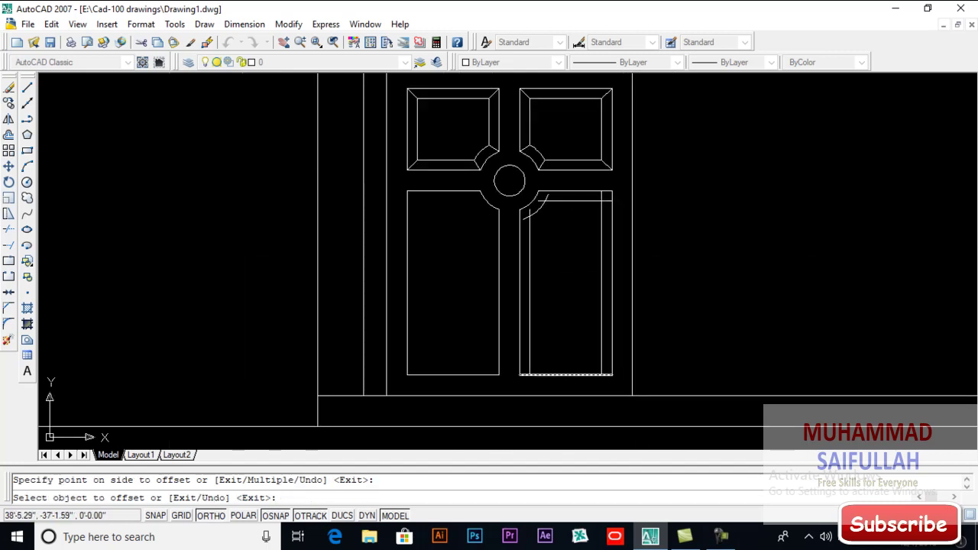
left_click(552, 350)
key("Return")
scroll(552, 351, "up", 2)
Step: Fillet the inset's inner corners with multiple fillets, joining vertical, bottom and top lines
type("f")
key("Return")
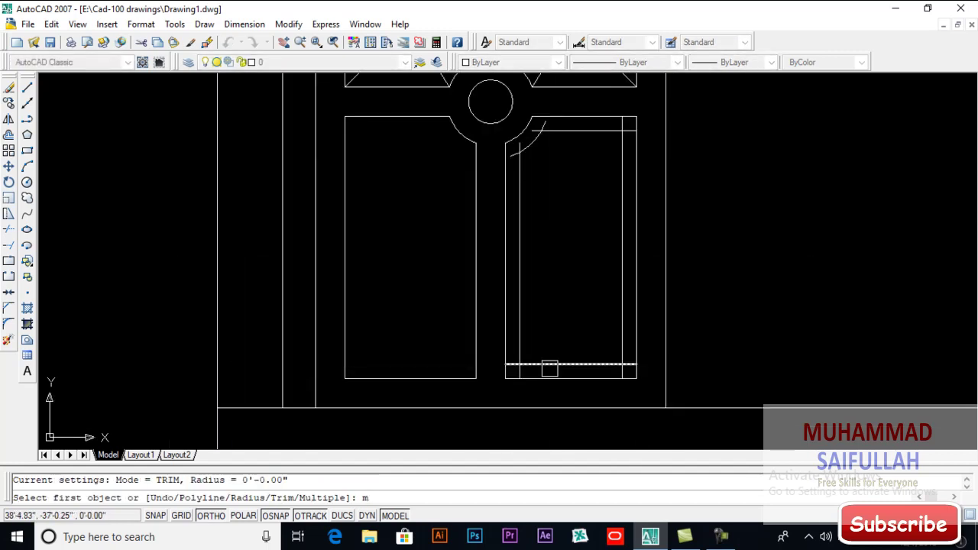
key("Return")
scroll(551, 370, "up", 1)
left_click(512, 360)
left_click(648, 345)
scroll(649, 345, "down", 2)
scroll(642, 183, "up", 2)
left_click(642, 160)
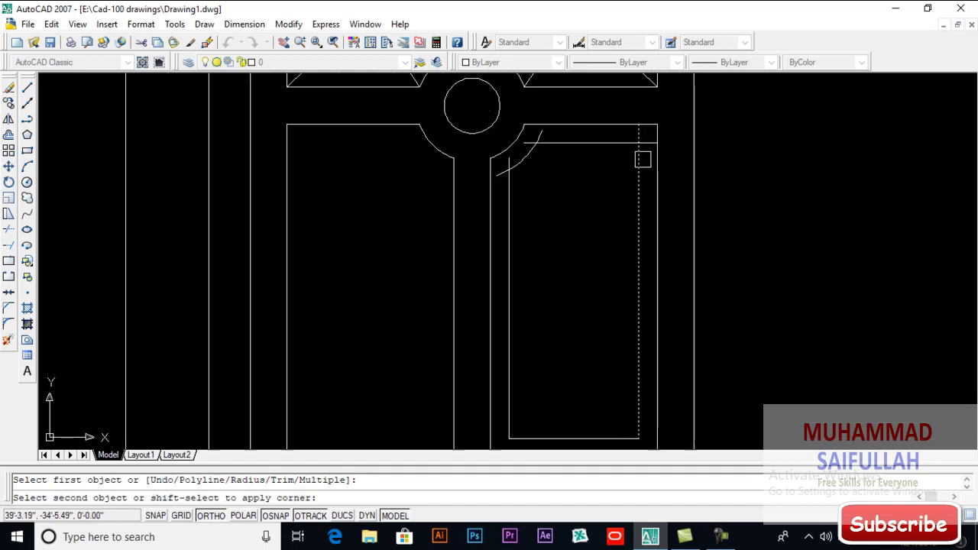
left_click(510, 188)
key("Return")
Step: Draw the bevel diagonals from the curved notch corner to the outer corner
type("l")
key("Return")
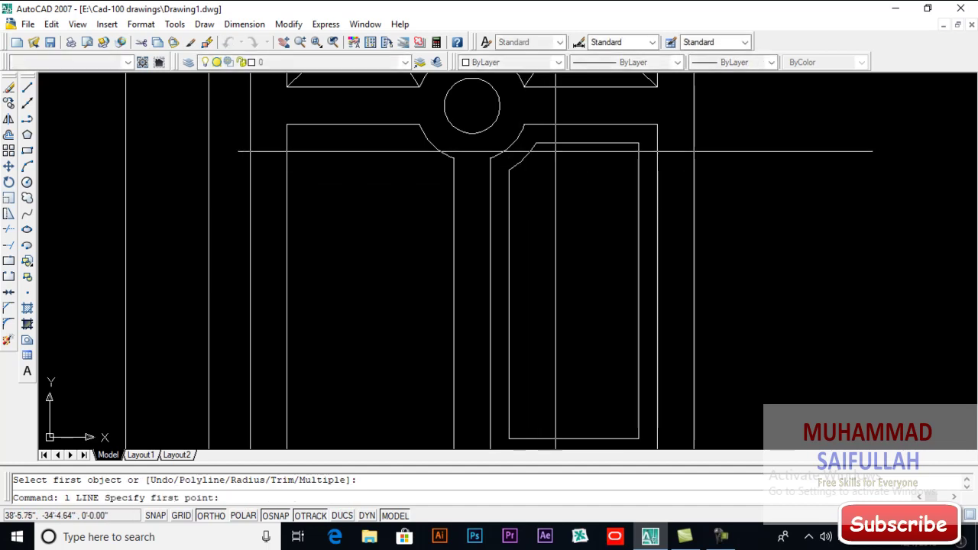
left_click(537, 142)
left_click(524, 124)
key("Return")
key("Return")
left_click(509, 169)
left_click(490, 158)
key("Return")
scroll(494, 231, "down", 1)
scroll(494, 321, "up", 2)
Step: Draw bevel diagonals joining the inner and outer bottom-left and bottom-right corners
key("Return")
left_click(472, 336)
left_click(494, 314)
key("Return")
key("Return")
left_click(659, 315)
left_click(682, 337)
key("Return")
Step: Draw the top-right bevel diagonal from the inner top corner to the outer corner
scroll(667, 355, "down", 2)
middle_click_drag(664, 151, 611, 244)
scroll(617, 219, "up", 1)
key("Return")
left_click(628, 183)
left_click(635, 183)
key("Return")
Step: Start copying the bevel pieces, selecting the arc, diagonal and top inner line
middle_click_drag(571, 247, 570, 220)
type("co")
key("Return")
scroll(500, 180, "up", 3)
left_click(486, 233)
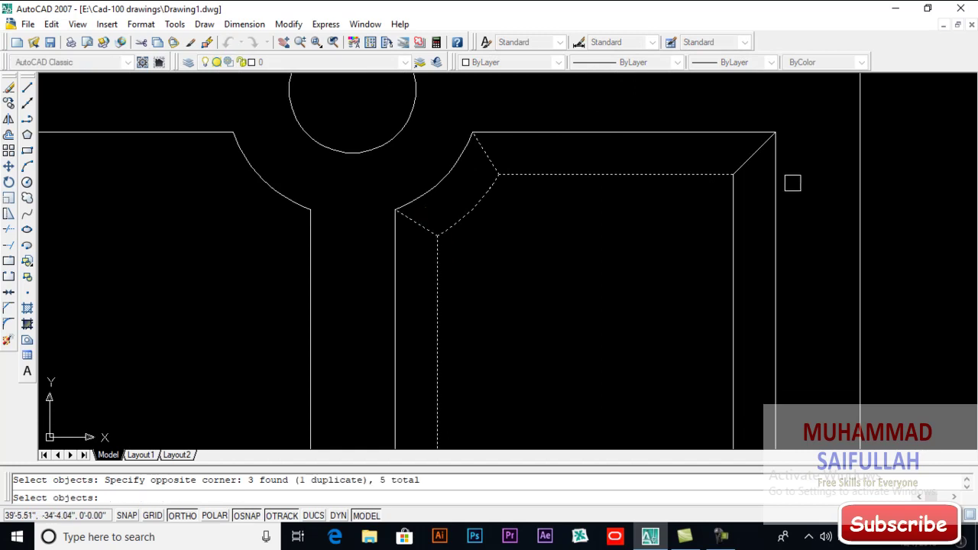
Step: Select the lower panel's remaining bevel lines and pick the circle centre, then cancel the copy
left_click(706, 219)
scroll(535, 153, "down", 4)
scroll(565, 351, "up", 5)
left_click(672, 283)
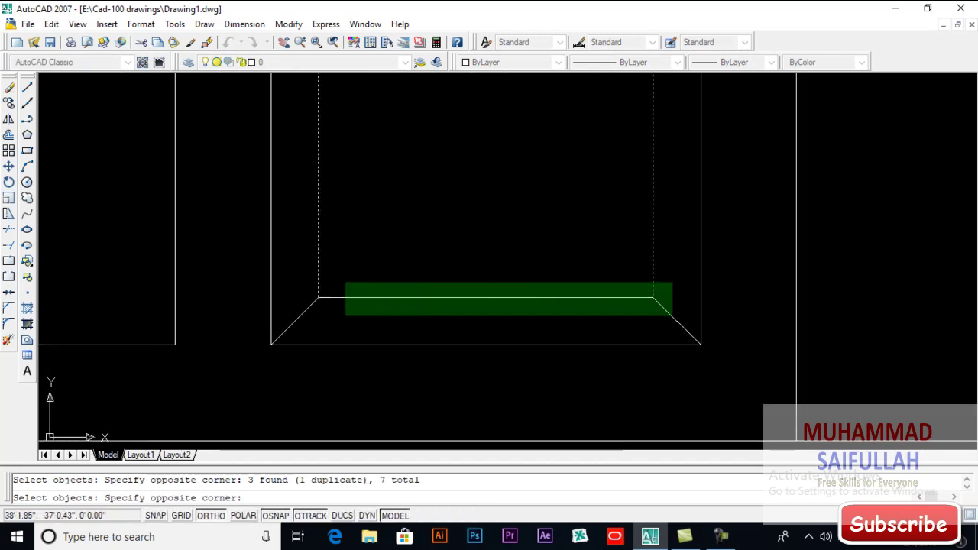
left_click(313, 317)
scroll(473, 268, "down", 3)
scroll(432, 165, "up", 5)
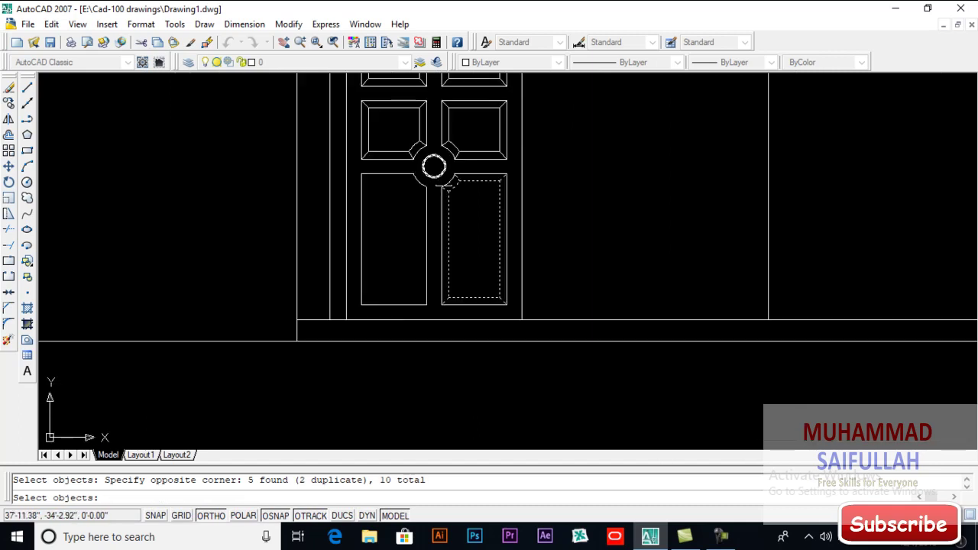
key("Return")
left_click(426, 162)
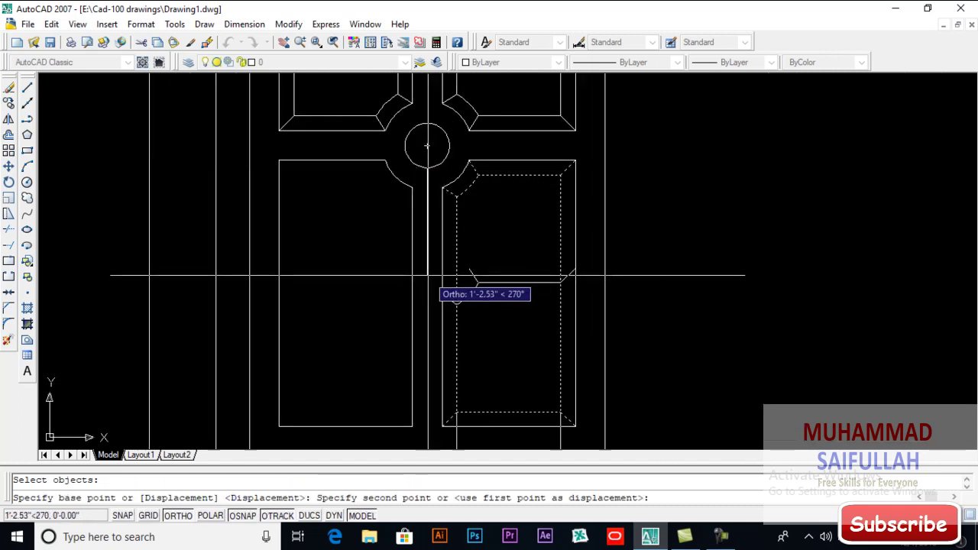
key("Escape")
Step: Start MIRROR and window-select the lower-right panel's top and bottom bevel lines
type("m")
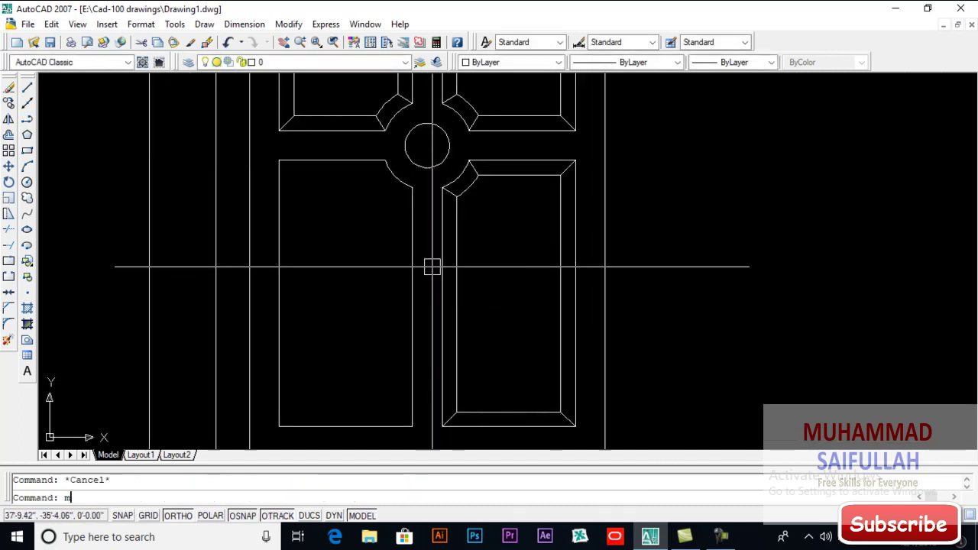
type("i")
key("Return")
scroll(573, 179, "up", 5)
left_click(562, 158)
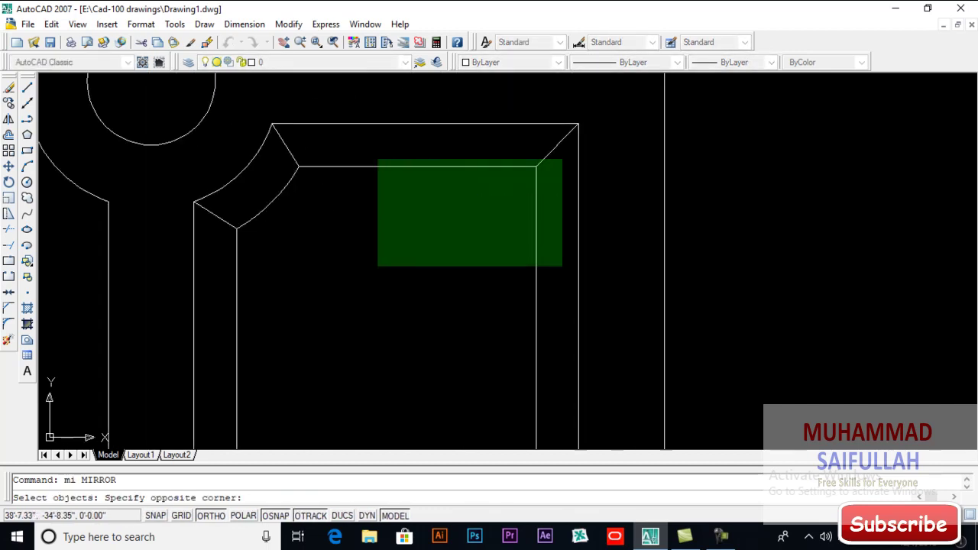
left_click(267, 320)
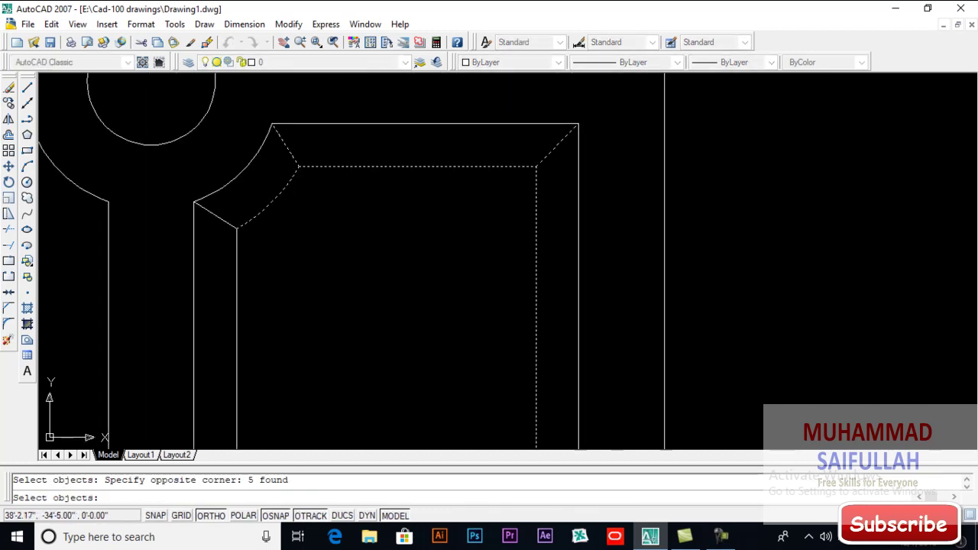
scroll(366, 333, "down", 4)
middle_click_drag(367, 333, 404, 180)
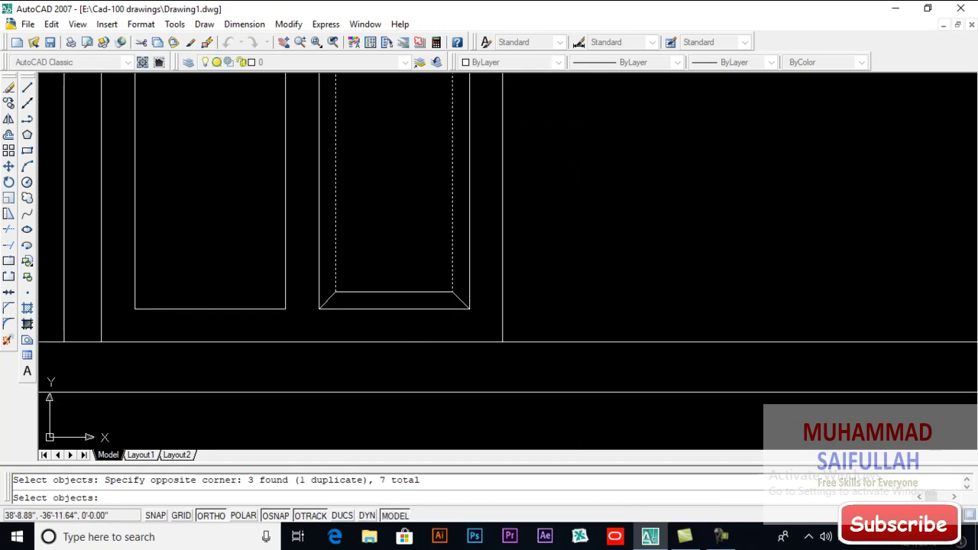
scroll(405, 271, "up", 5)
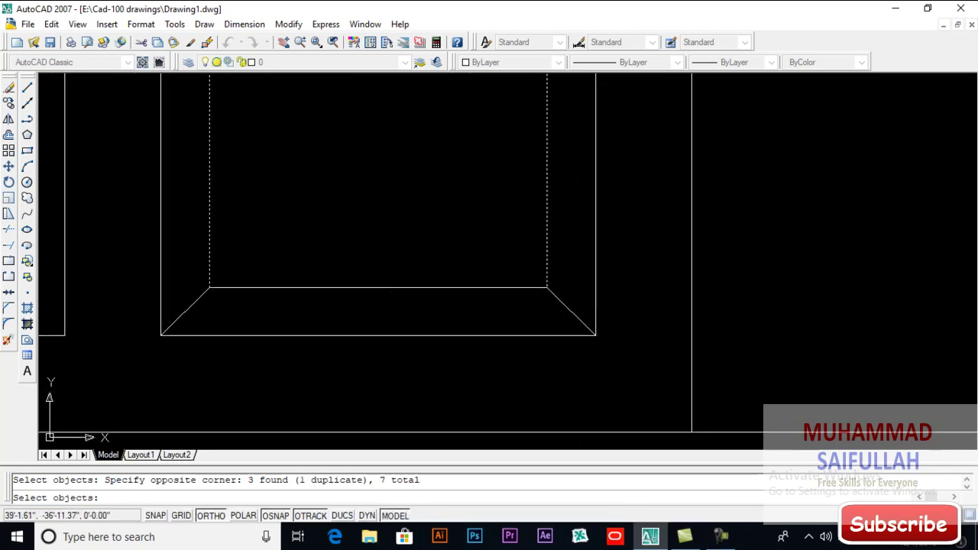
left_click(569, 272)
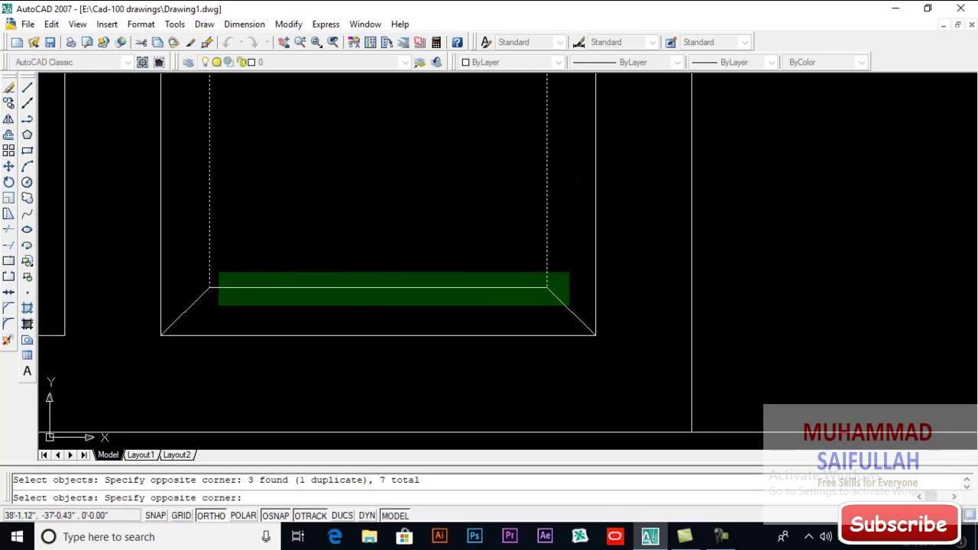
left_click(204, 309)
scroll(359, 322, "down", 6)
scroll(269, 120, "up", 3)
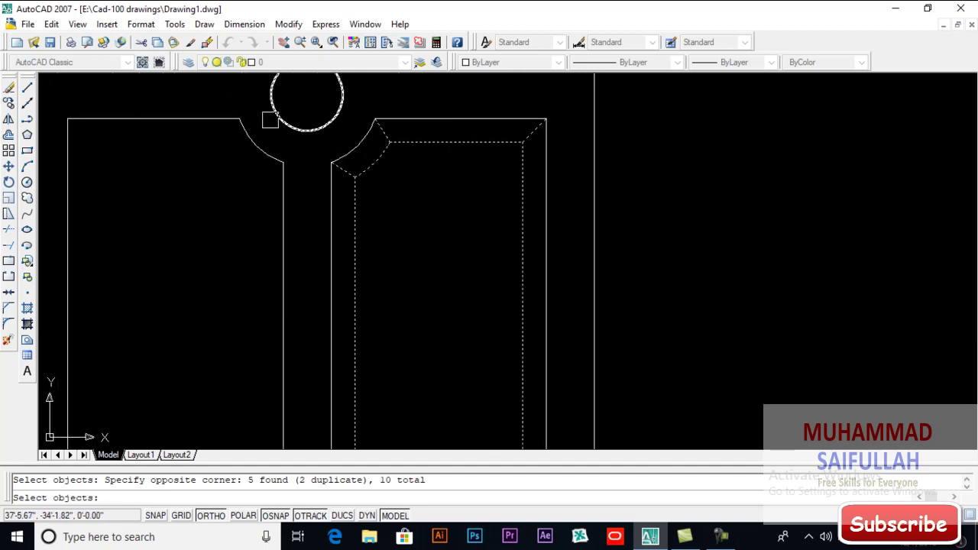
key("Return")
Step: Mirror them across a vertical line through the door centre, keeping the originals
left_click(307, 130)
left_click(306, 183)
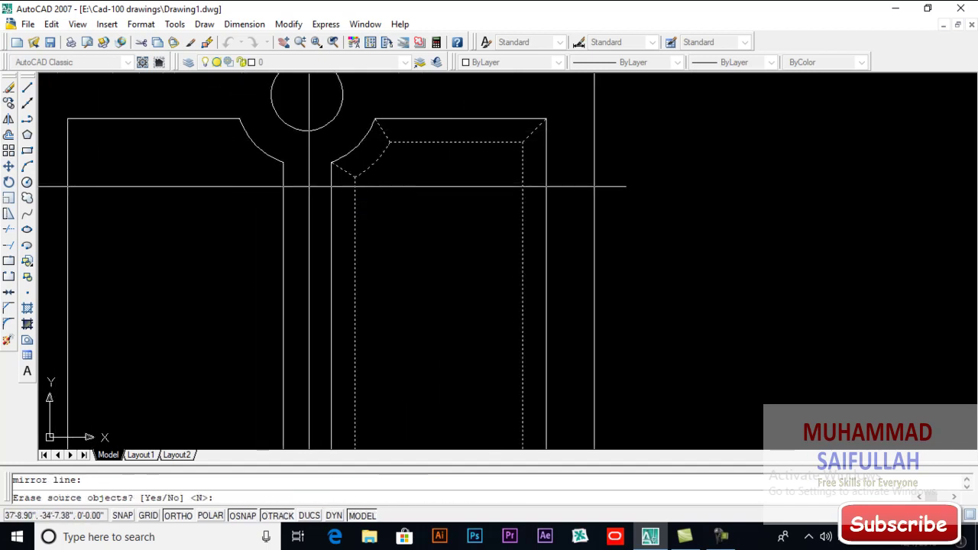
key("Return")
scroll(309, 186, "down", 3)
scroll(308, 186, "down", 5)
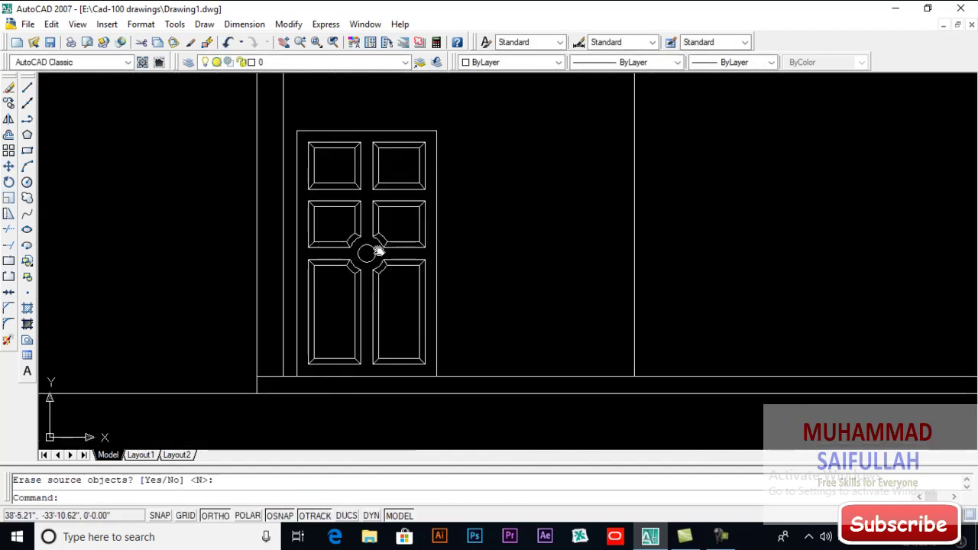
scroll(352, 239, "down", 2)
mouse_move(353, 230)
middle_mouse_down()
mouse_move(333, 244)
mouse_move(388, 272)
mouse_move(614, 266)
middle_mouse_up()
Step: Copy the 'Front Elevation' label horizontally to sit beneath the side elevation drawing
scroll(333, 244, "up", 4)
scroll(388, 271, "down", 9)
scroll(463, 222, "up", 3)
scroll(580, 268, "down", 3)
scroll(251, 317, "up", 2)
type("co")
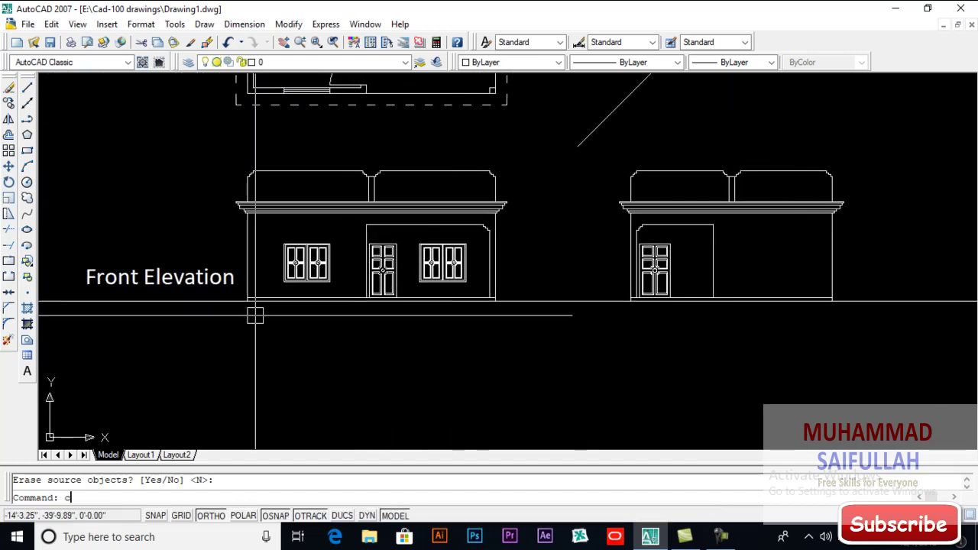
key("Return")
left_click(159, 277)
key("Return")
left_click(205, 305)
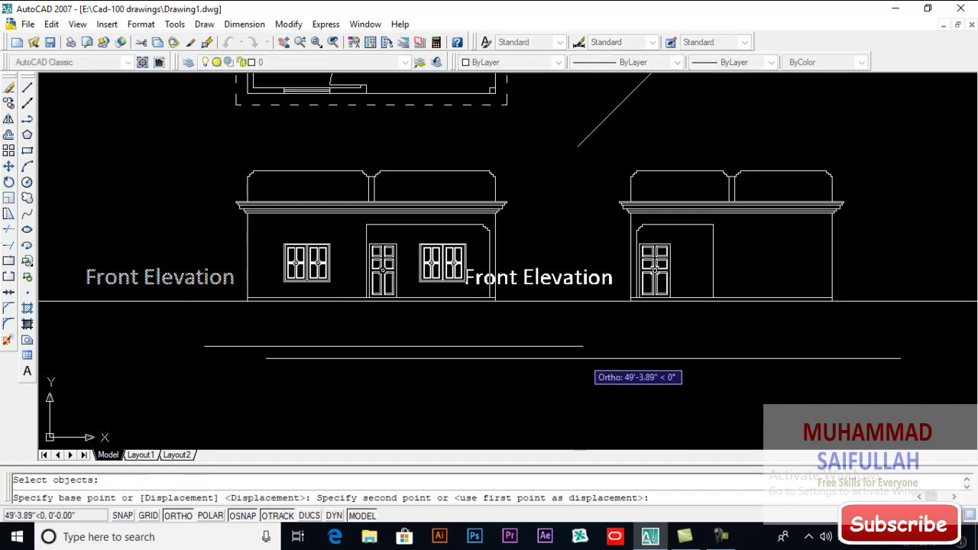
scroll(759, 302, "down", 2)
middle_click_drag(759, 302, 440, 320)
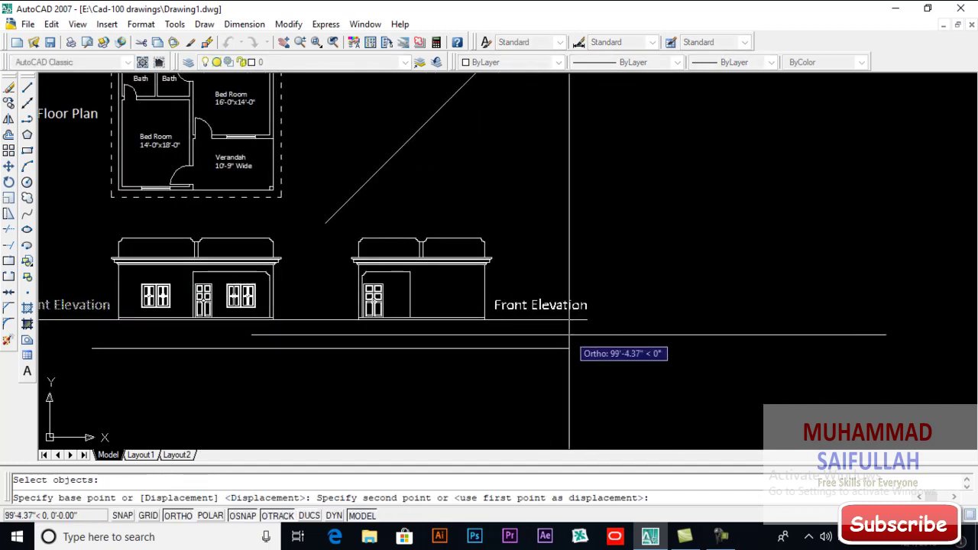
left_click(570, 306)
key("Return")
scroll(505, 298, "up", 5)
left_click(527, 323)
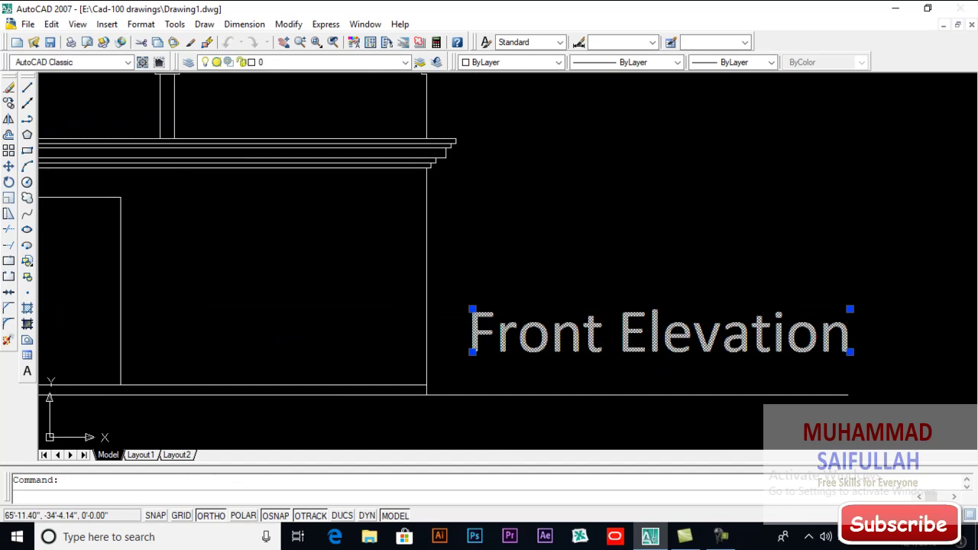
Step: Replace 'Front' with 'Side' in the copied label so it reads 'Side Elevation'
double_click(507, 364)
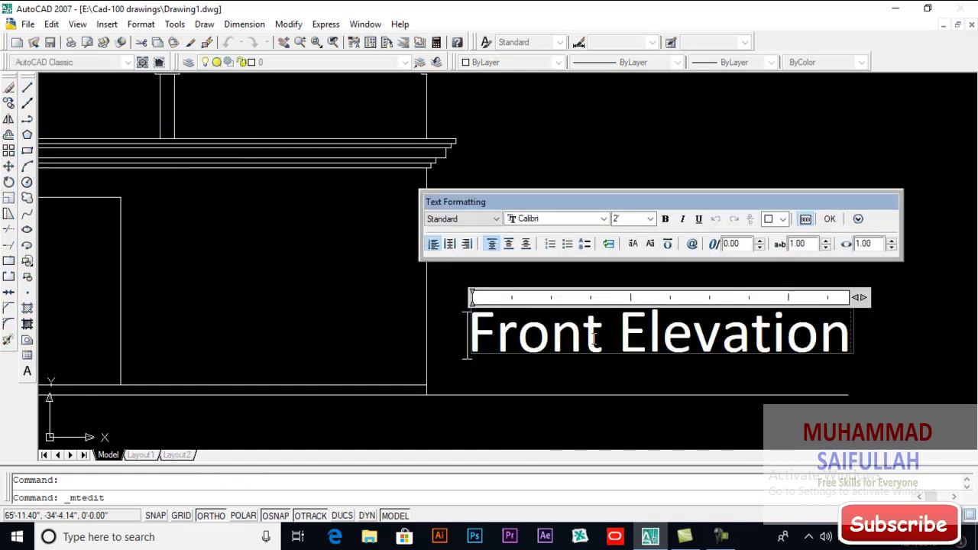
left_click_drag(593, 339, 402, 341)
type("Side")
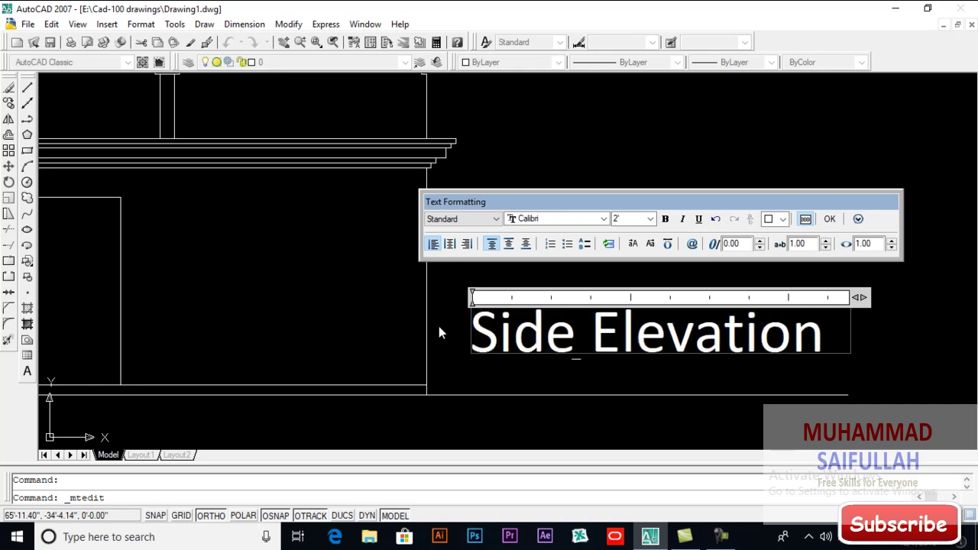
left_click(829, 219)
scroll(459, 262, "down", 3)
scroll(437, 257, "up", 1)
mouse_move(458, 262)
middle_mouse_down()
mouse_move(550, 284)
mouse_move(658, 344)
mouse_move(627, 366)
mouse_move(627, 410)
mouse_move(611, 385)
middle_mouse_up()
scroll(485, 267, "down", 2)
key("Escape")
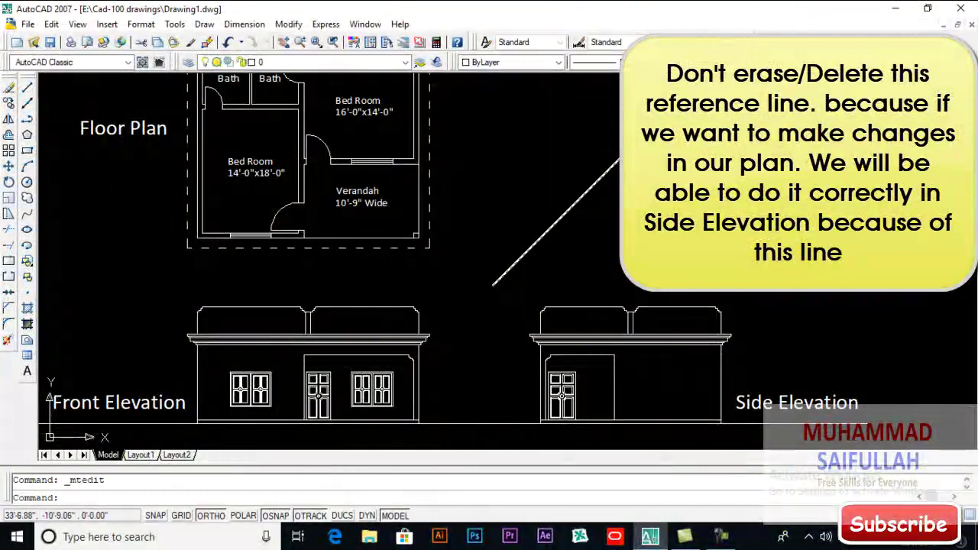
middle_click_drag(411, 107, 409, 131)
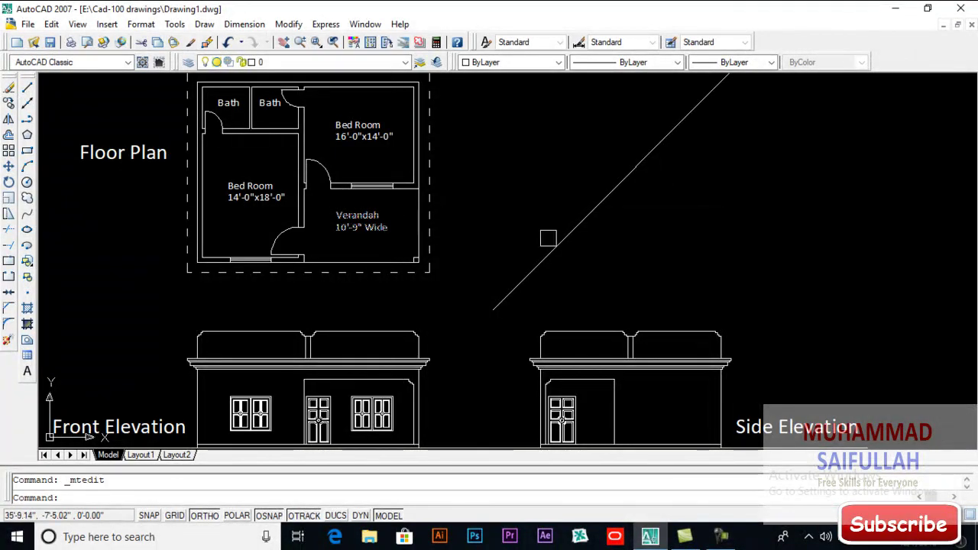
middle_click_drag(548, 239, 502, 225)
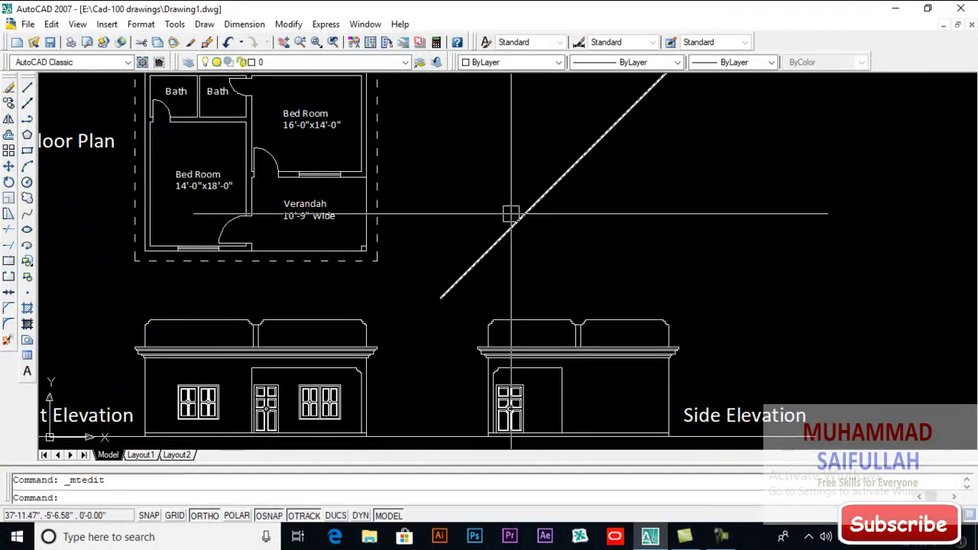
scroll(511, 216, "down", 4)
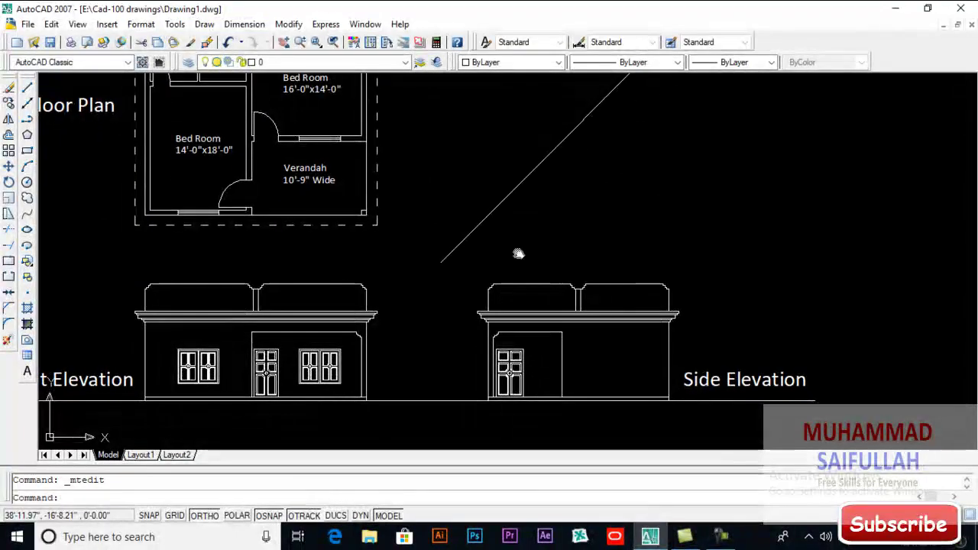
scroll(497, 283, "up", 5)
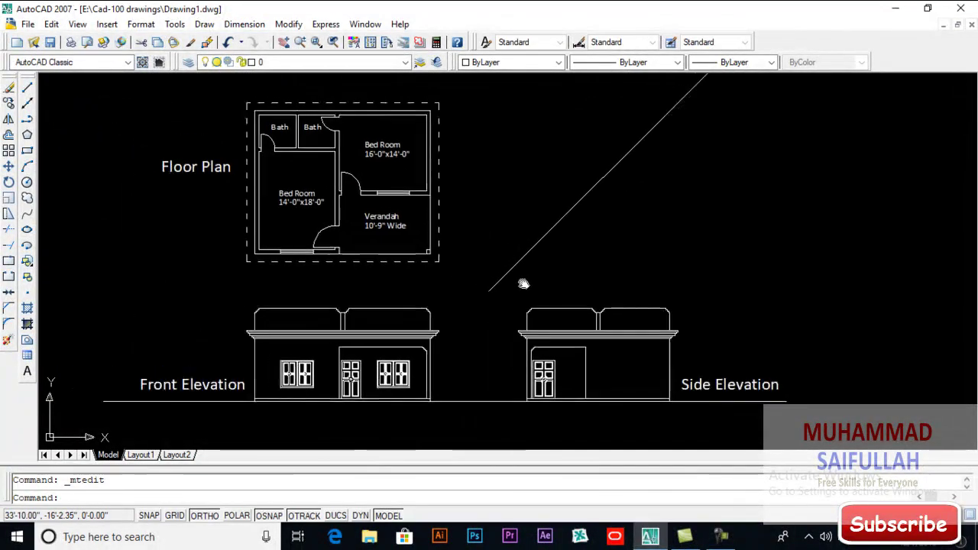
middle_click_drag(509, 260, 512, 253)
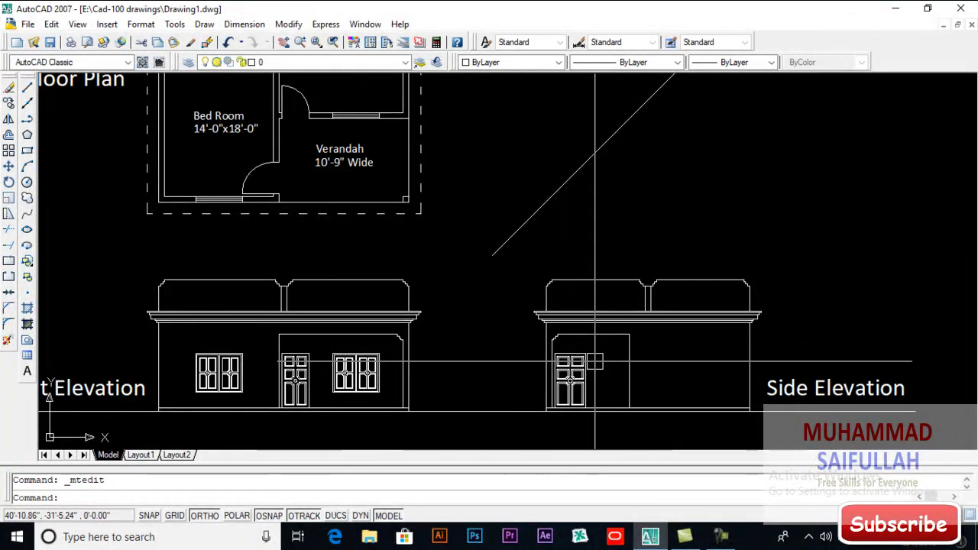
middle_click_drag(507, 285, 507, 342)
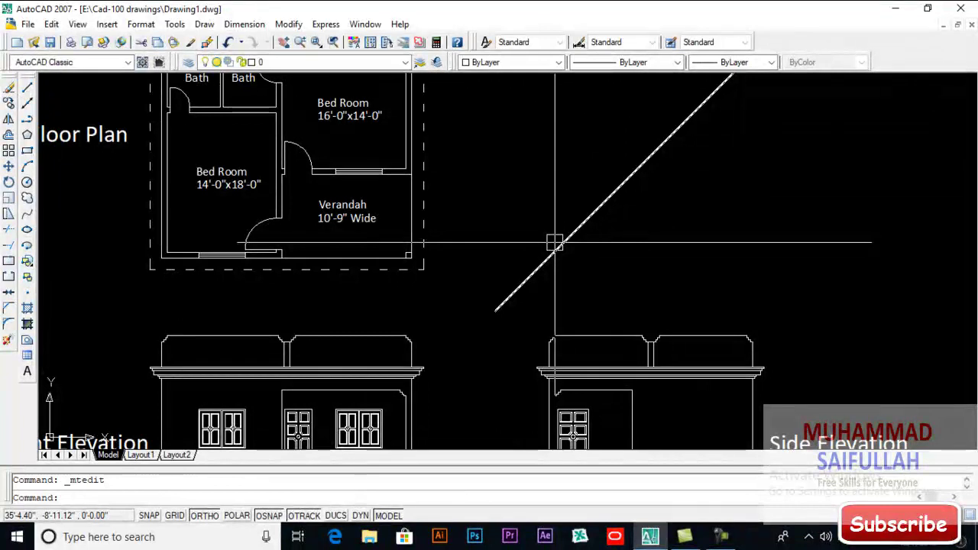
middle_click_drag(445, 209, 478, 246)
scroll(478, 246, "down", 2)
scroll(444, 221, "up", 3)
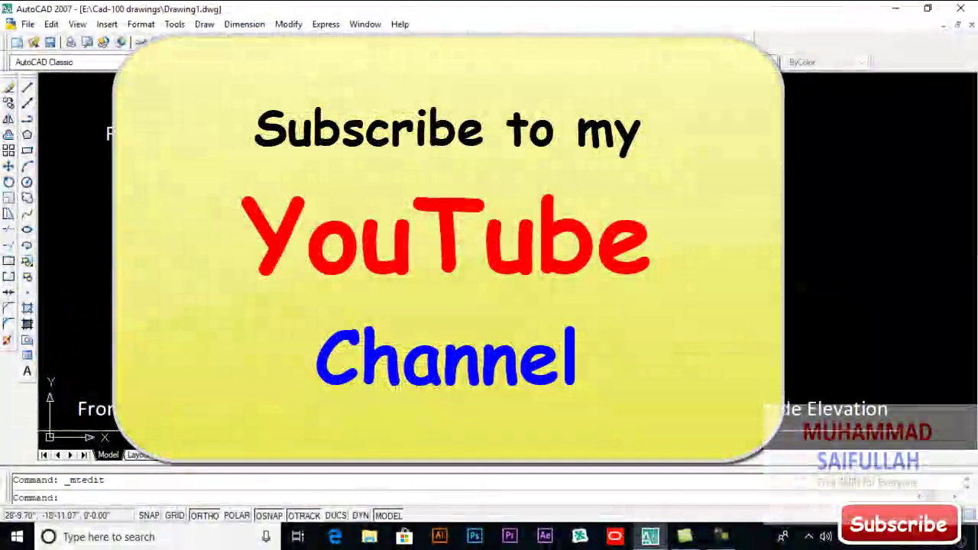
middle_click_drag(529, 310, 527, 300)
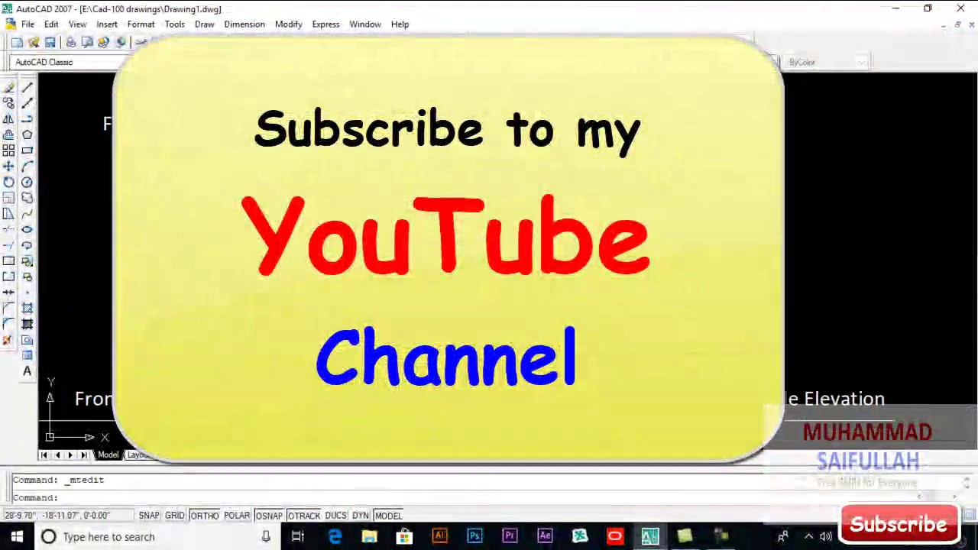